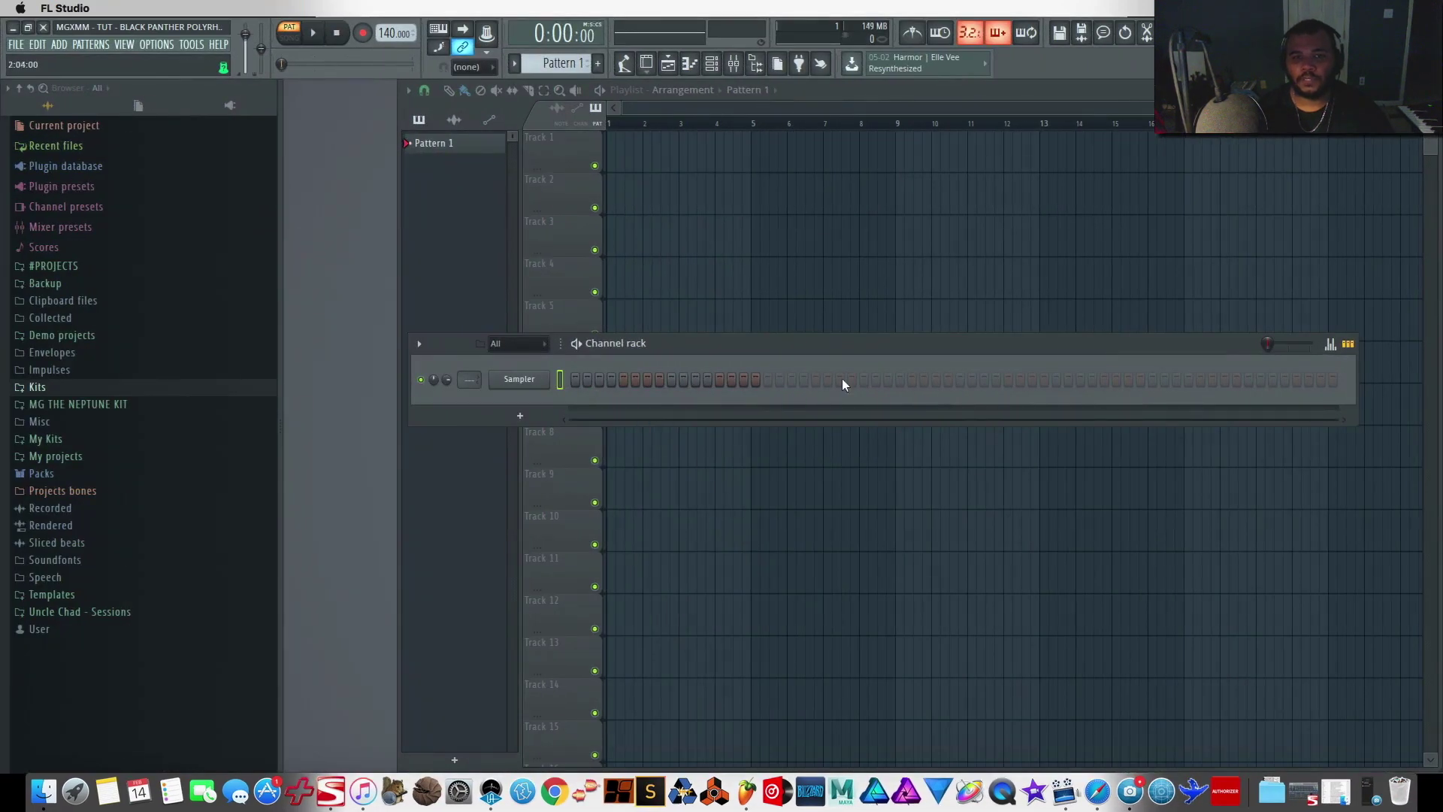
Insert the Scaler plugin as a new channel and bring up its list of scales
left_click_drag(890, 351, 850, 293)
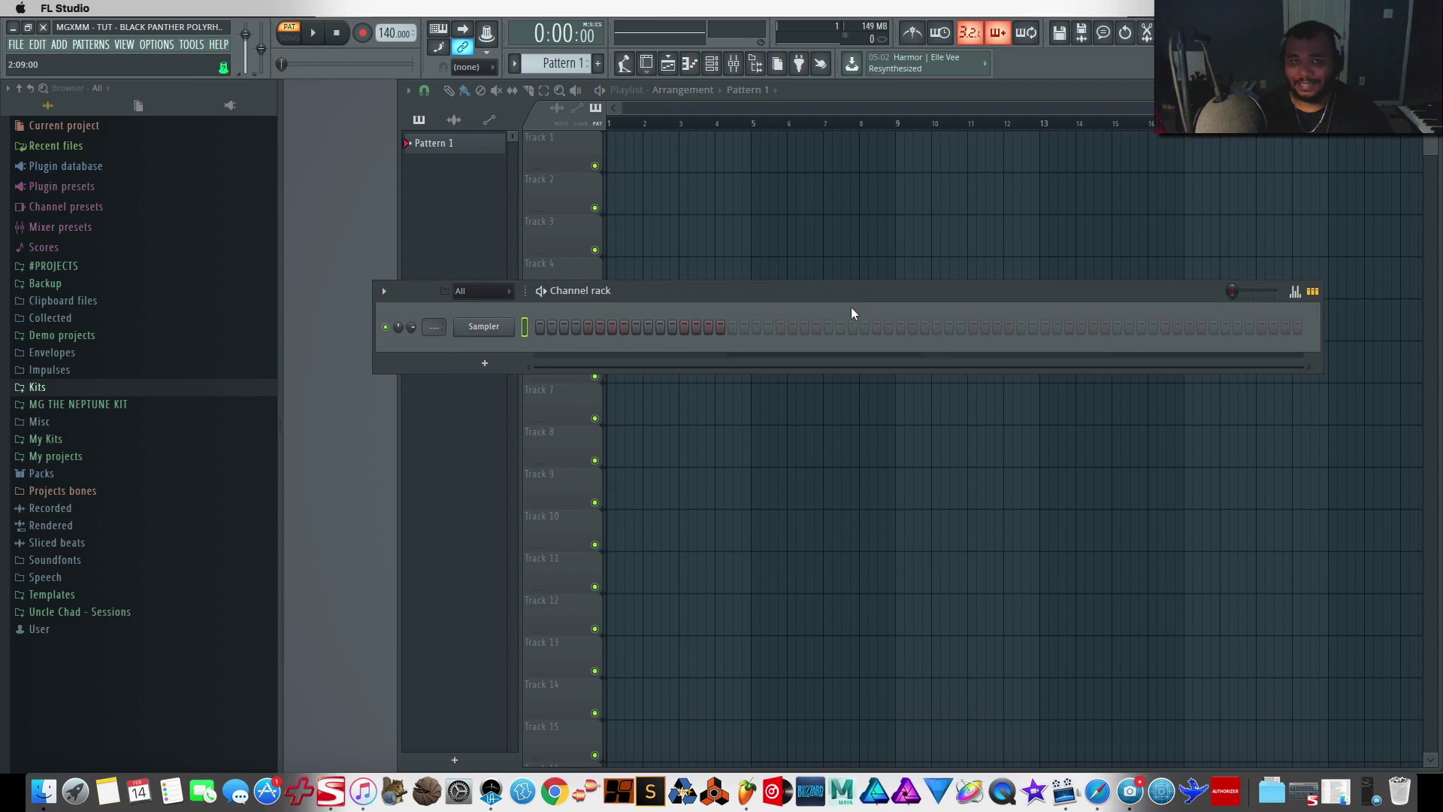
right_click(500, 340)
mouse_move(561, 445)
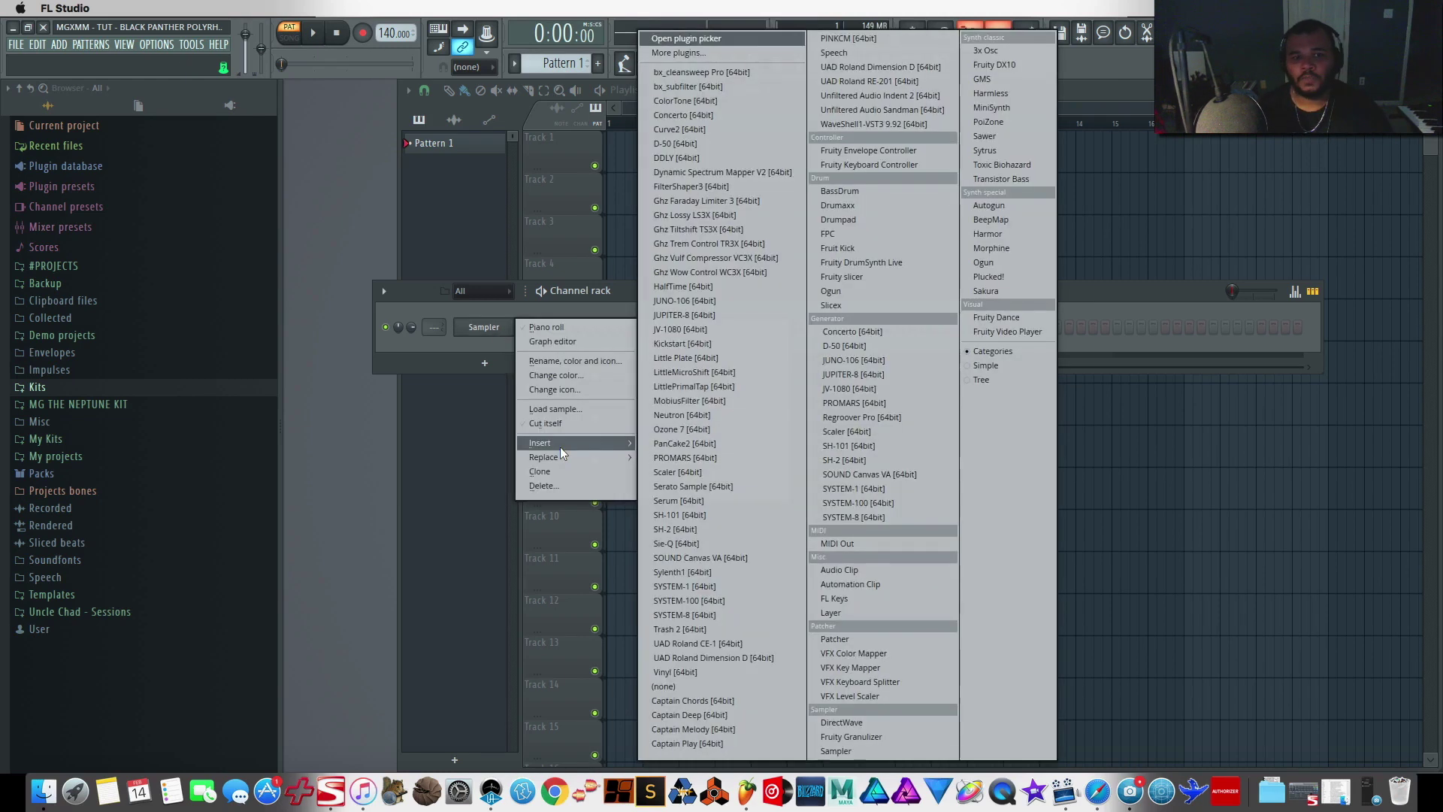
left_click(744, 472)
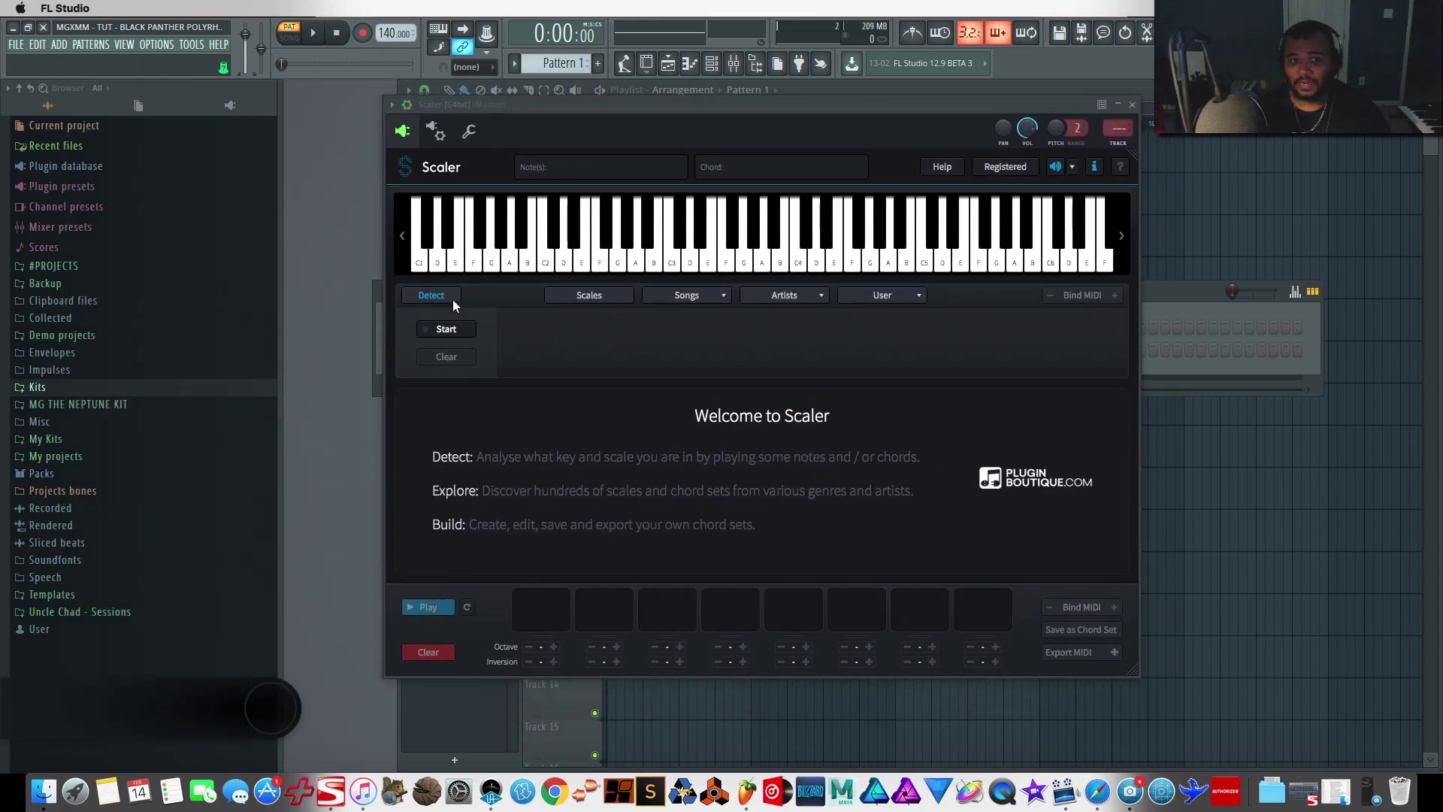
left_click(589, 295)
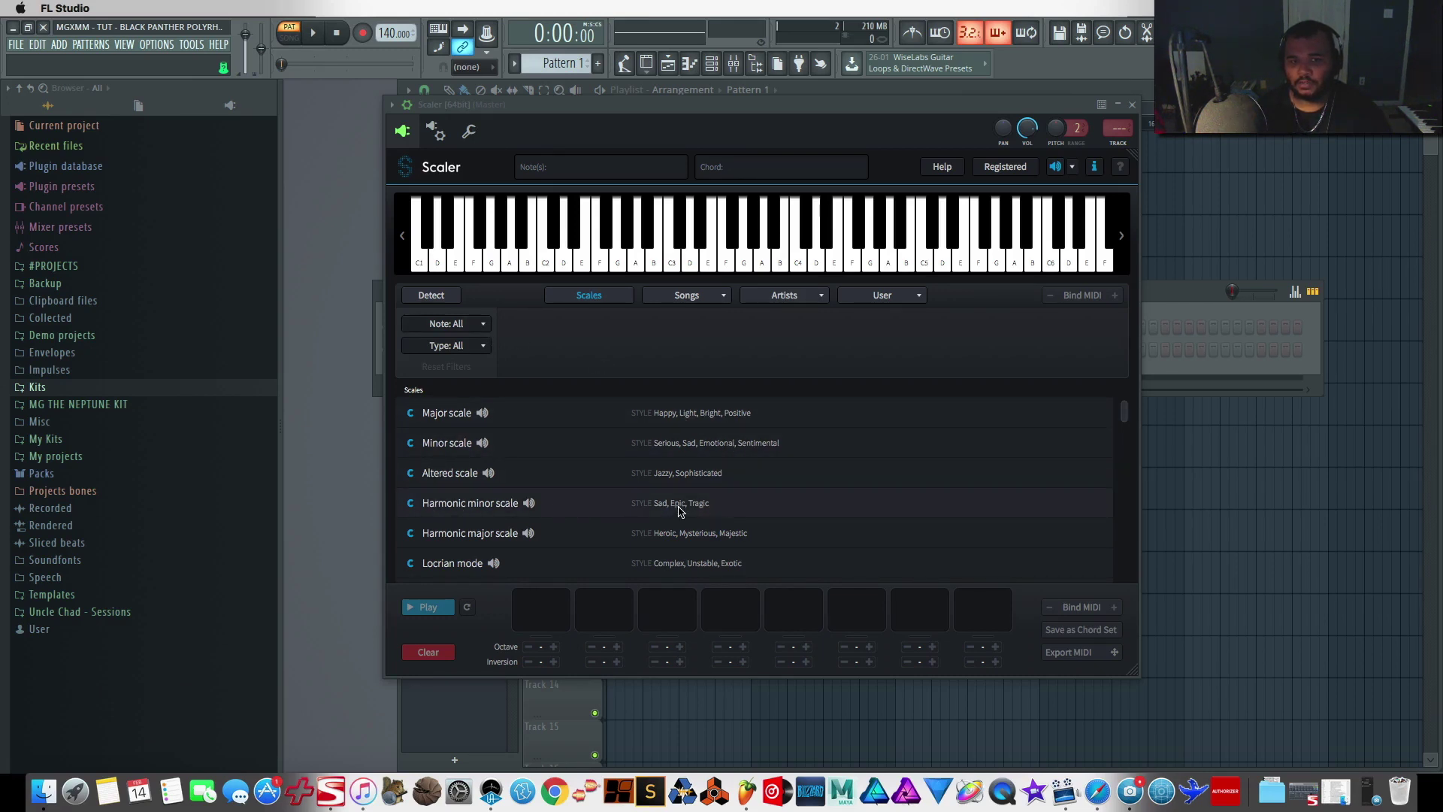
Filter the scales to the Harmonic minor scale type and select the C# harmonic minor scale
left_click(484, 327)
left_click(584, 355)
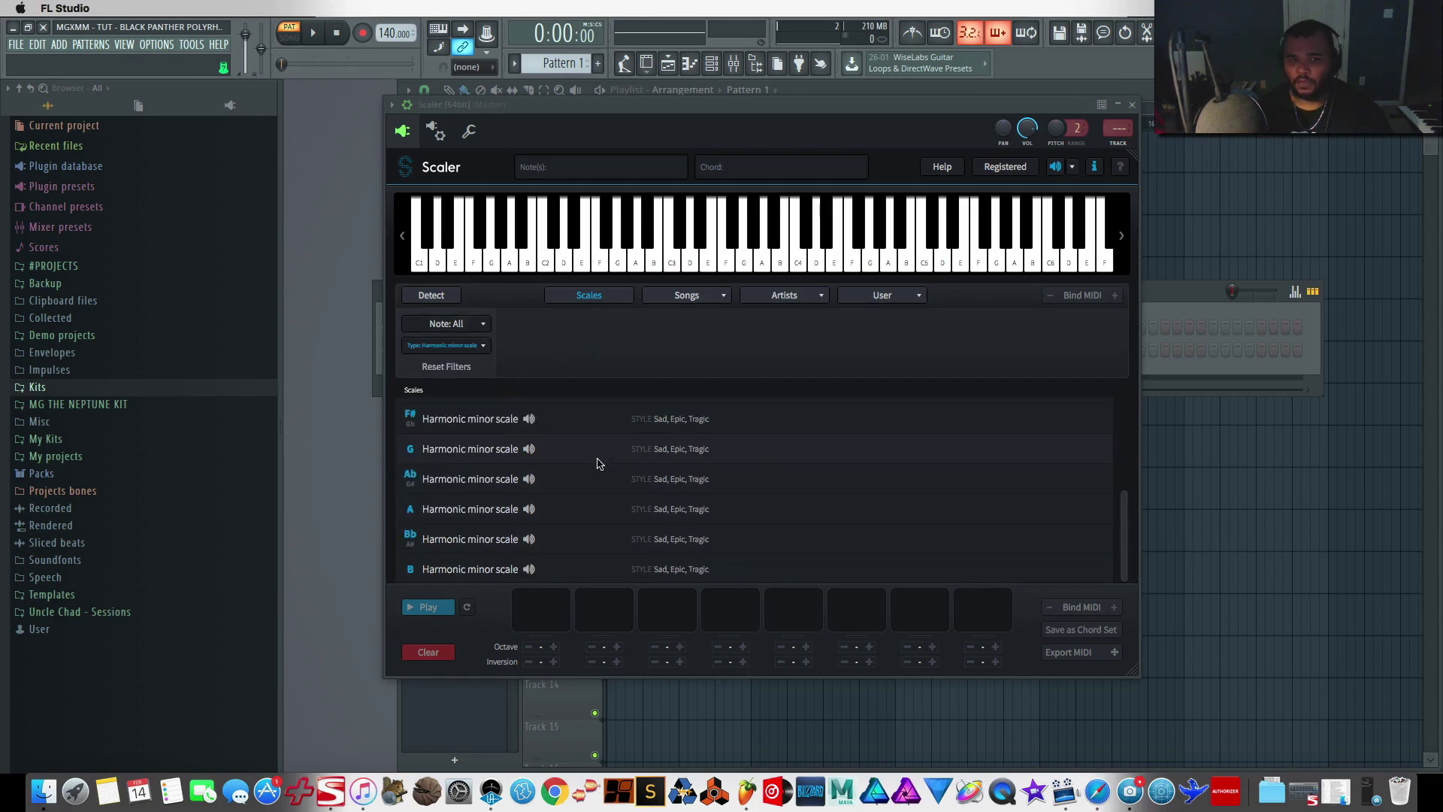
scroll(599, 461, "up", 5)
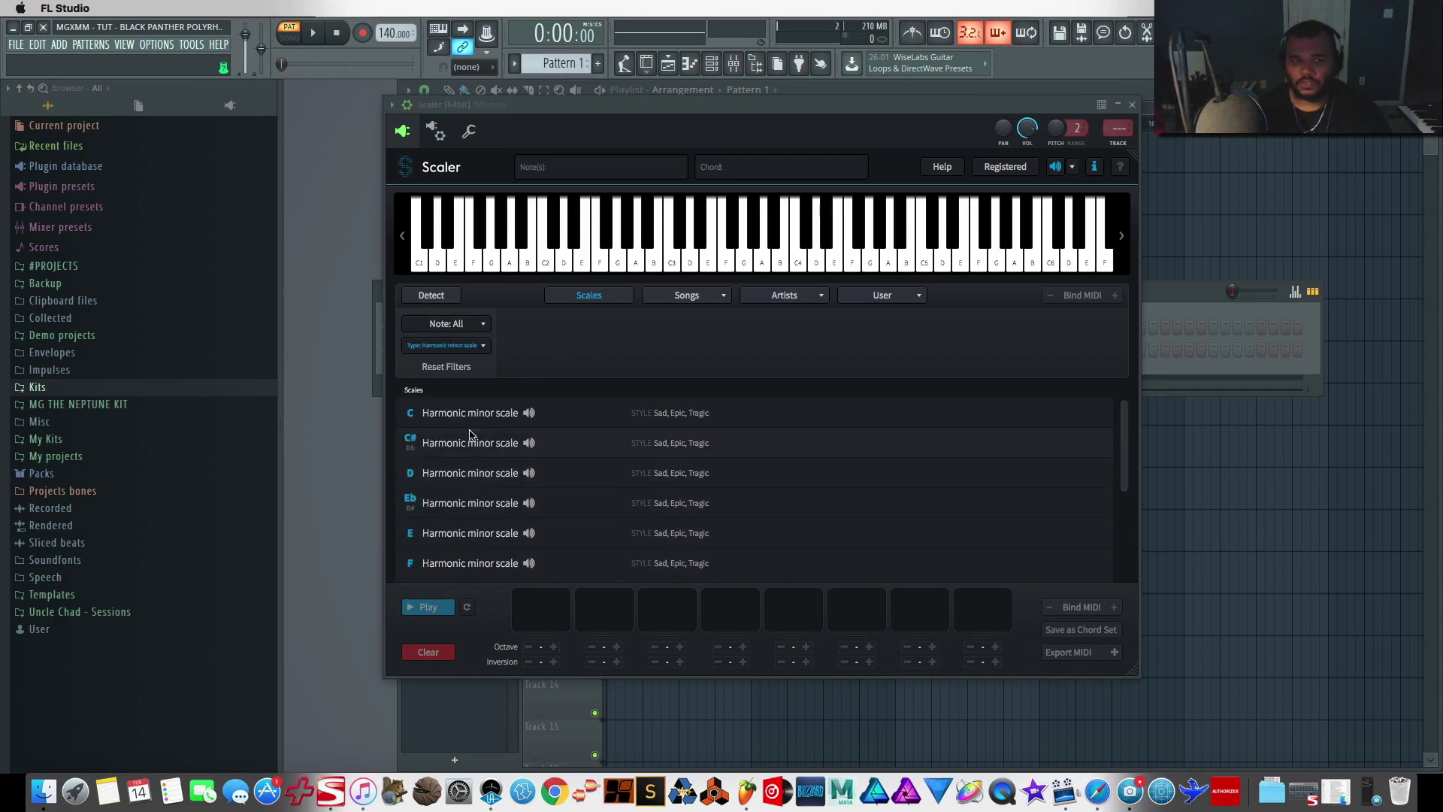
left_click(590, 448)
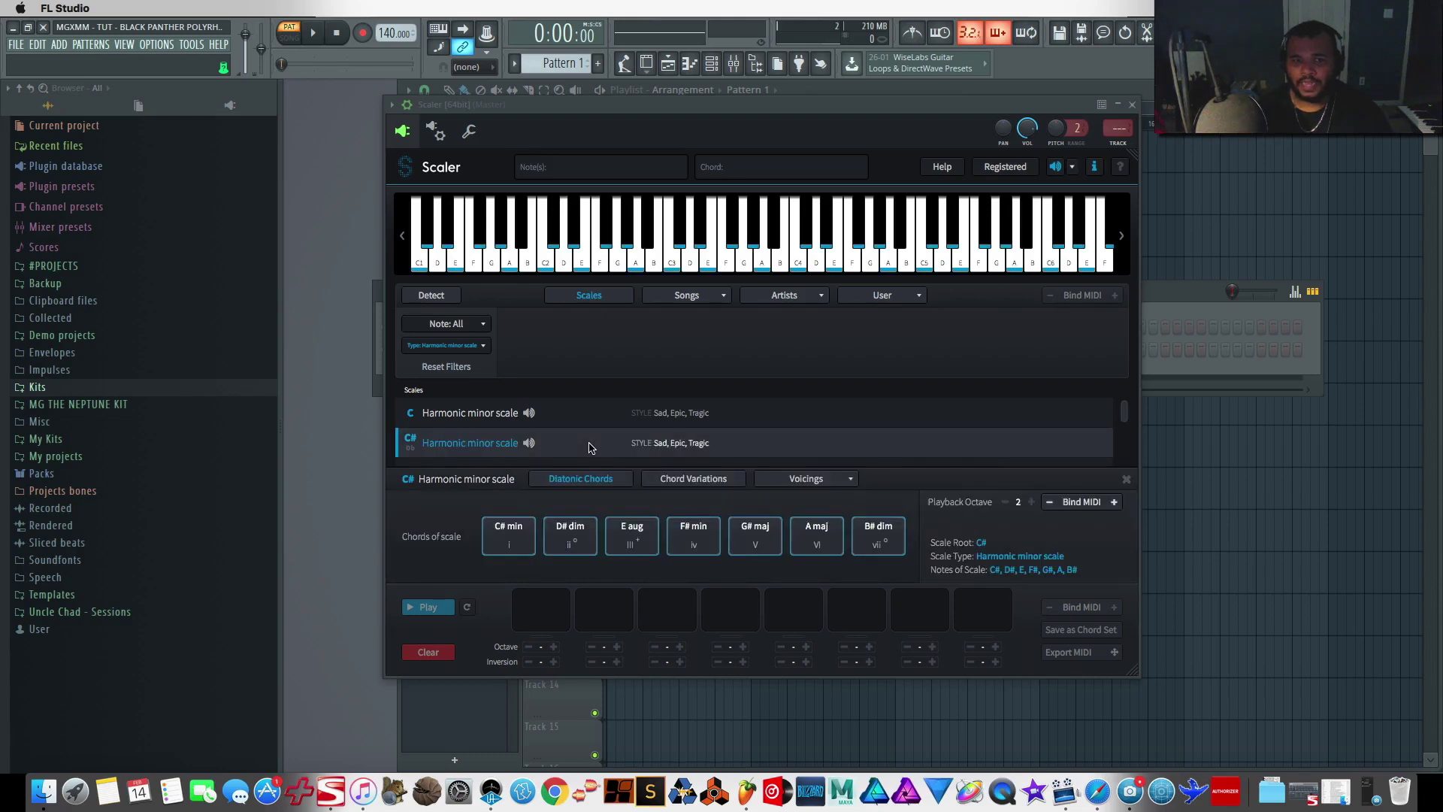
Reset the scale type filter to All and select the Db major scale
scroll(619, 435, "down", 3)
left_click(484, 325)
left_click(516, 356)
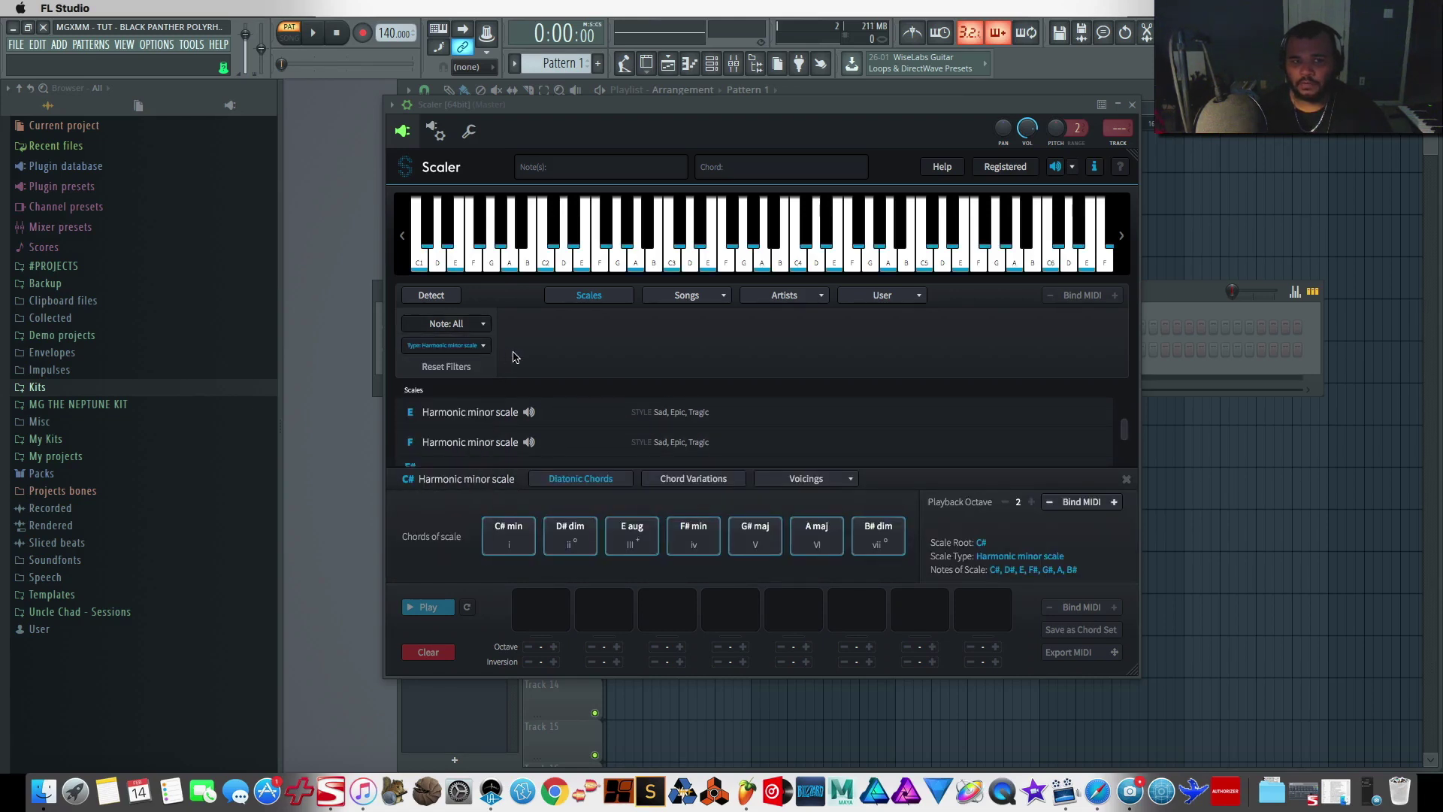
left_click(482, 345)
left_click(459, 355)
scroll(694, 450, "down", 3)
left_click(793, 423)
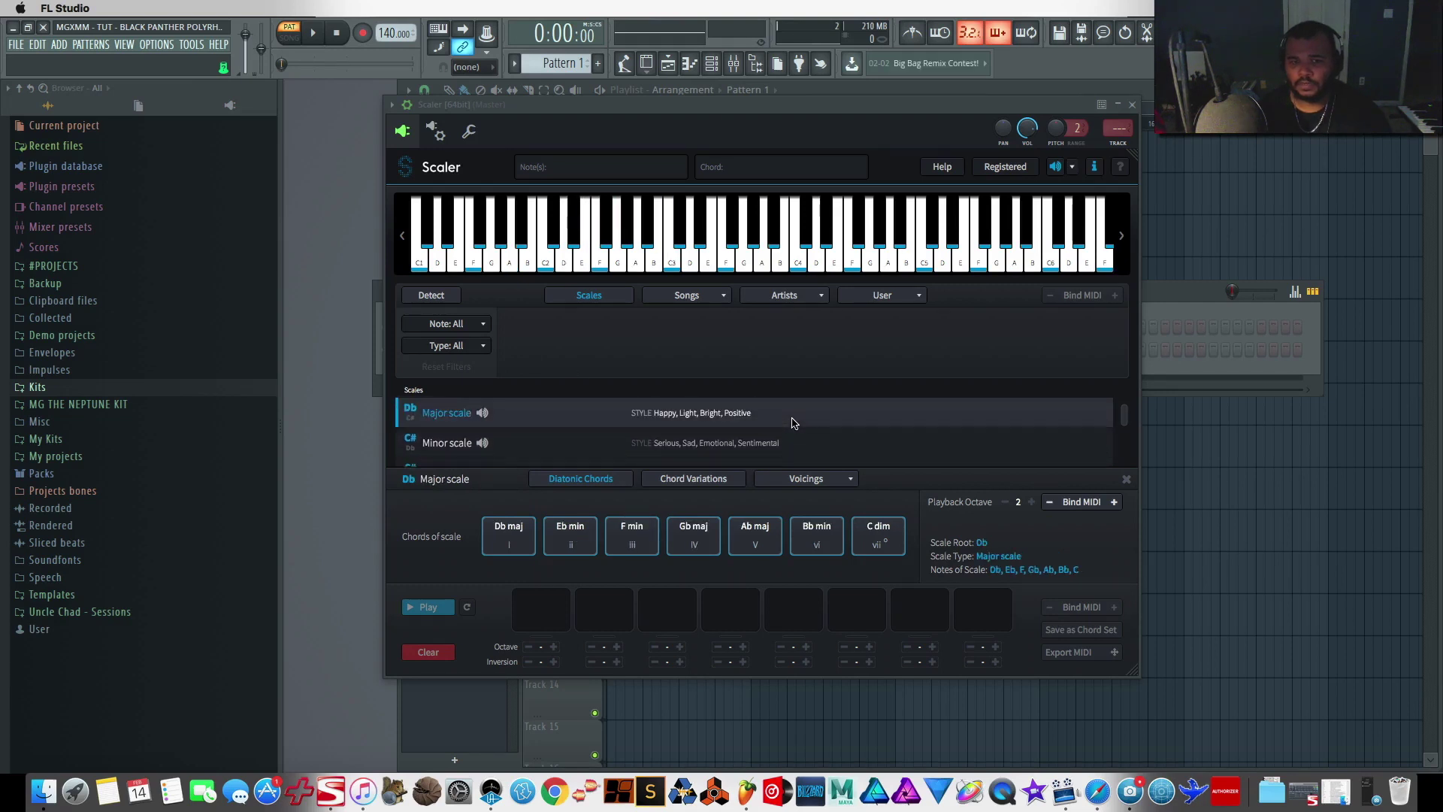
Select the C harmonic minor scale and add its C min, F min and G maj chords to the first three progression slots
scroll(786, 423, "up", 8)
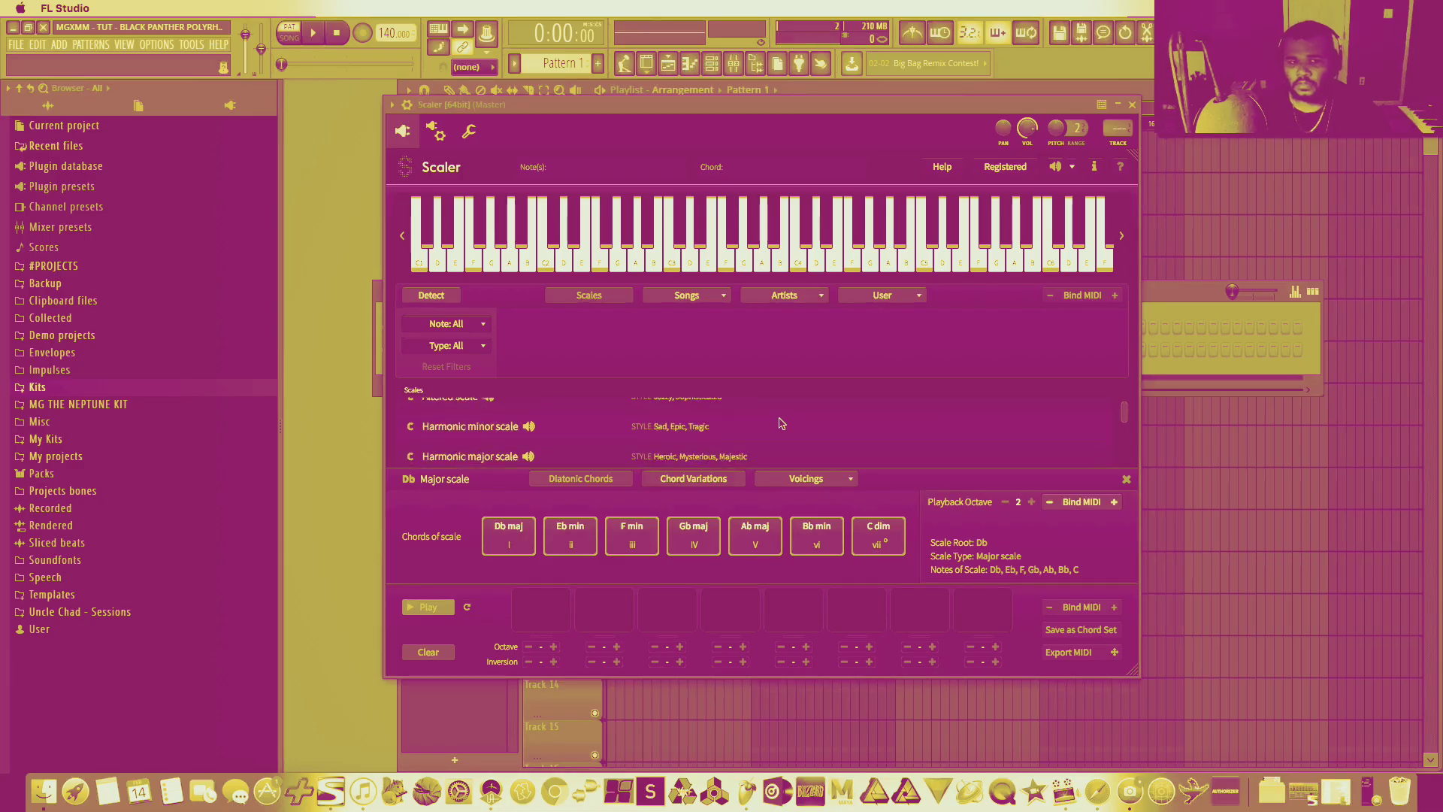
scroll(779, 423, "down", 2)
left_click(780, 426)
left_click_drag(509, 536, 541, 611)
left_click_drag(694, 535, 603, 610)
left_click_drag(755, 535, 668, 610)
Filter the scales to type Minor scale and note C to show the C minor scale's chords
scroll(593, 417, "down", 5)
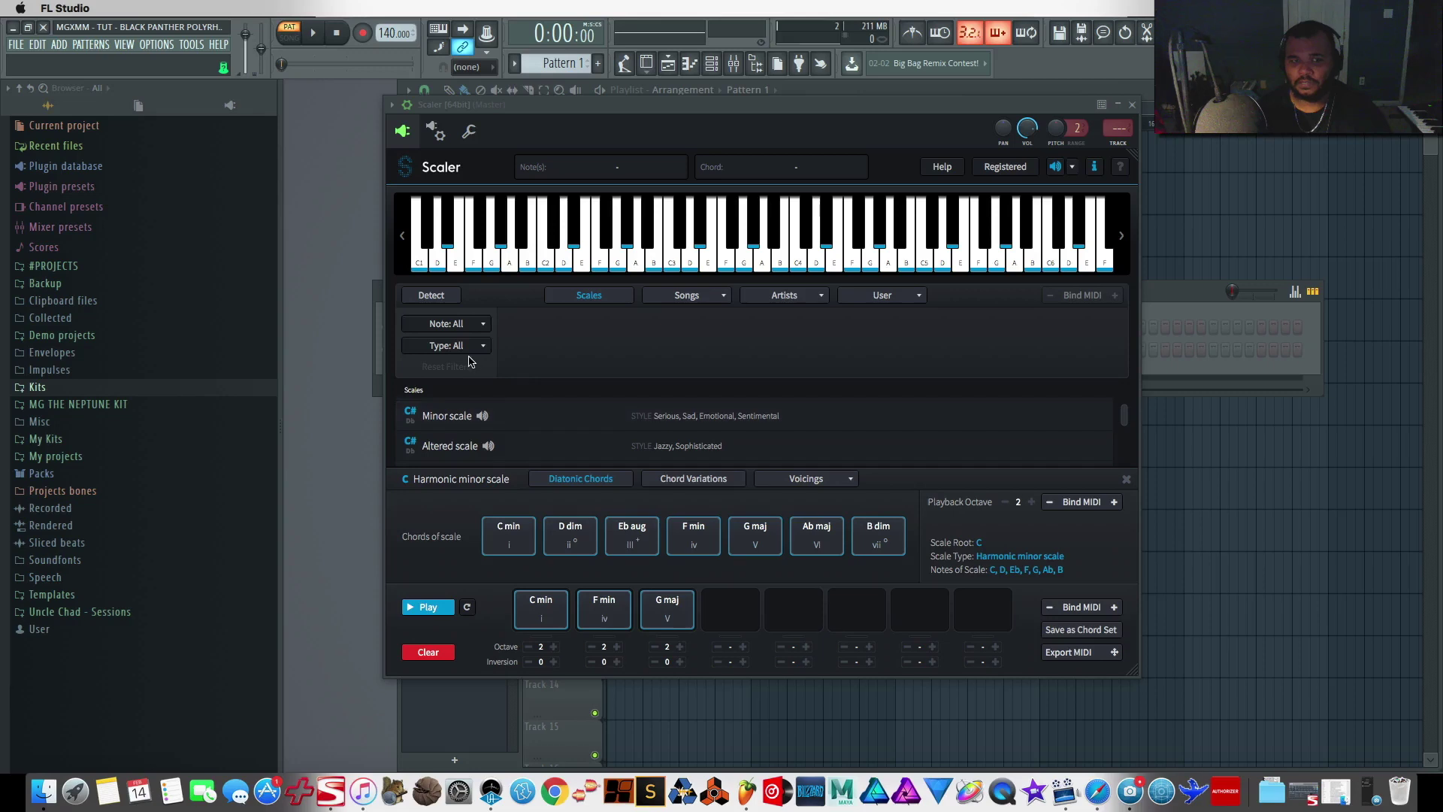
left_click(485, 330)
left_click(496, 319)
left_click(462, 345)
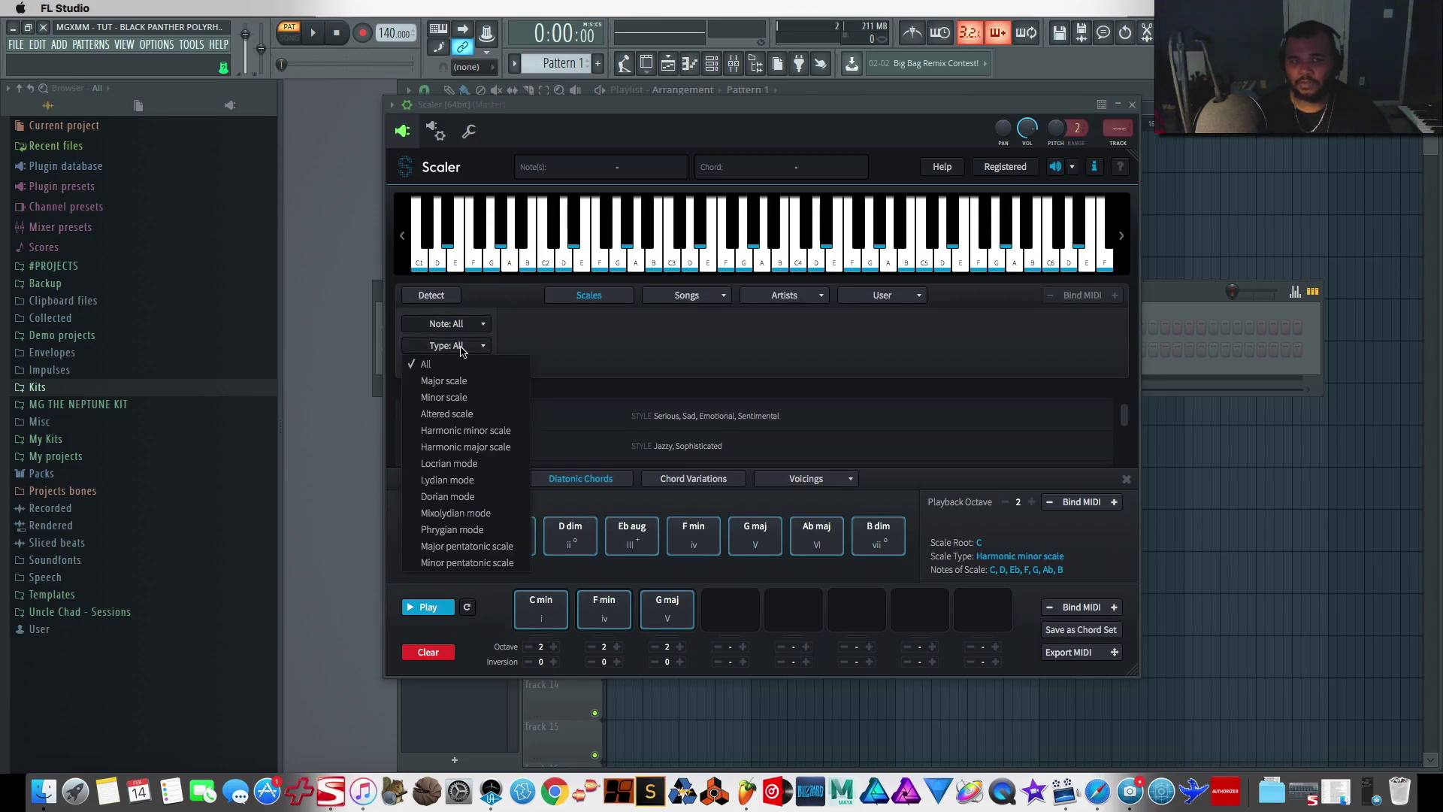
left_click(444, 397)
left_click(451, 323)
left_click(447, 360)
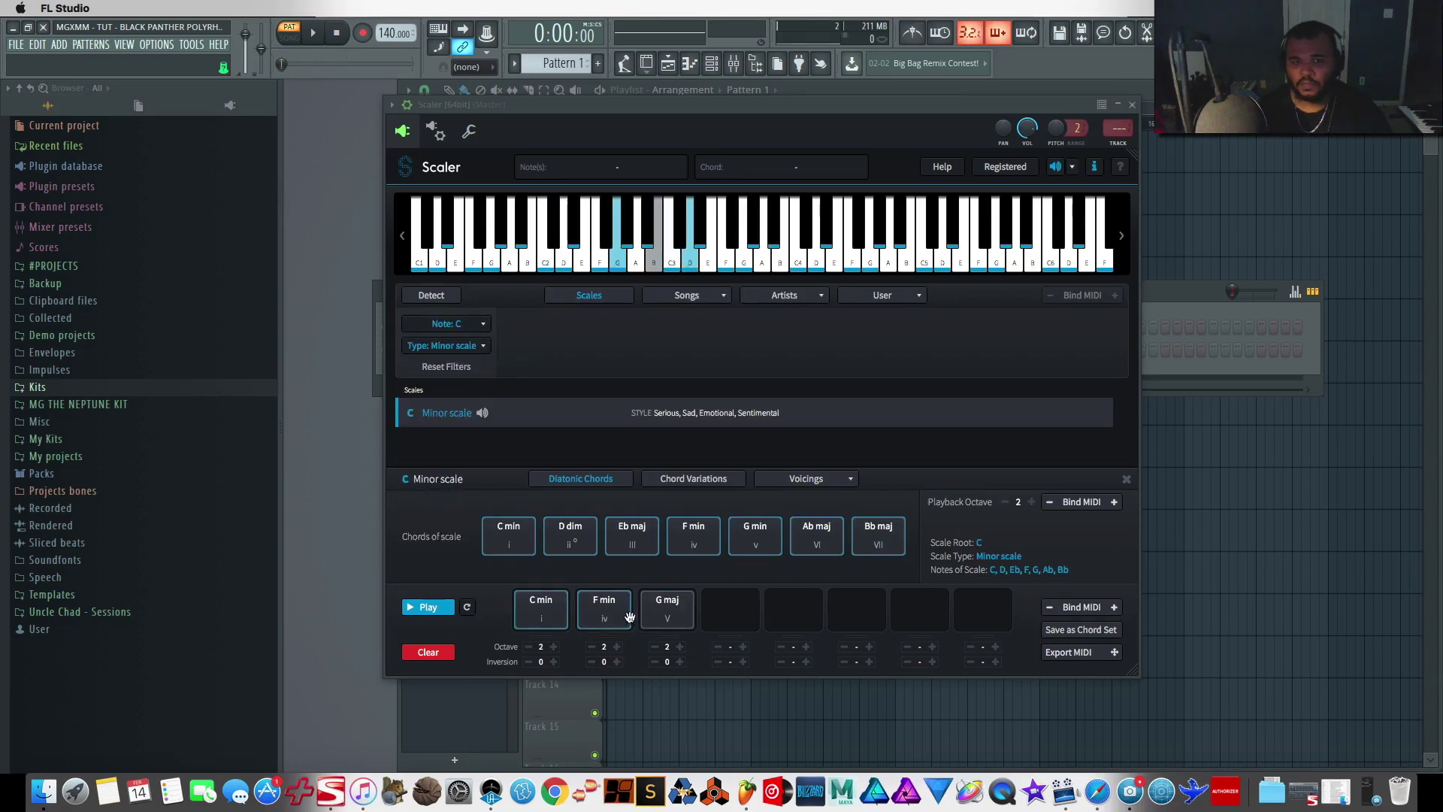
Audition the G maj and F min chords in the progression slots, and close the Scaler window
left_click(679, 621)
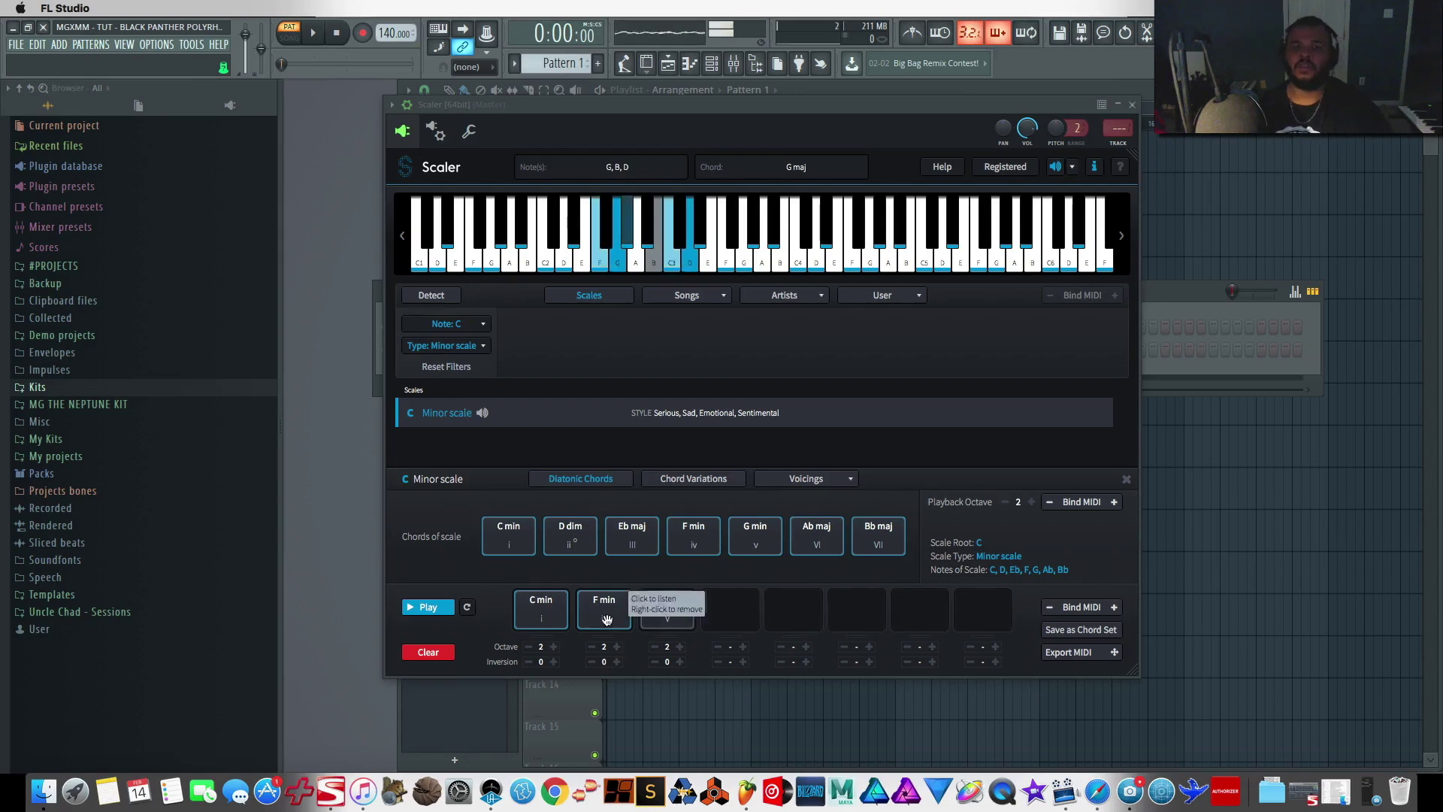
left_click(606, 619)
left_click(666, 613)
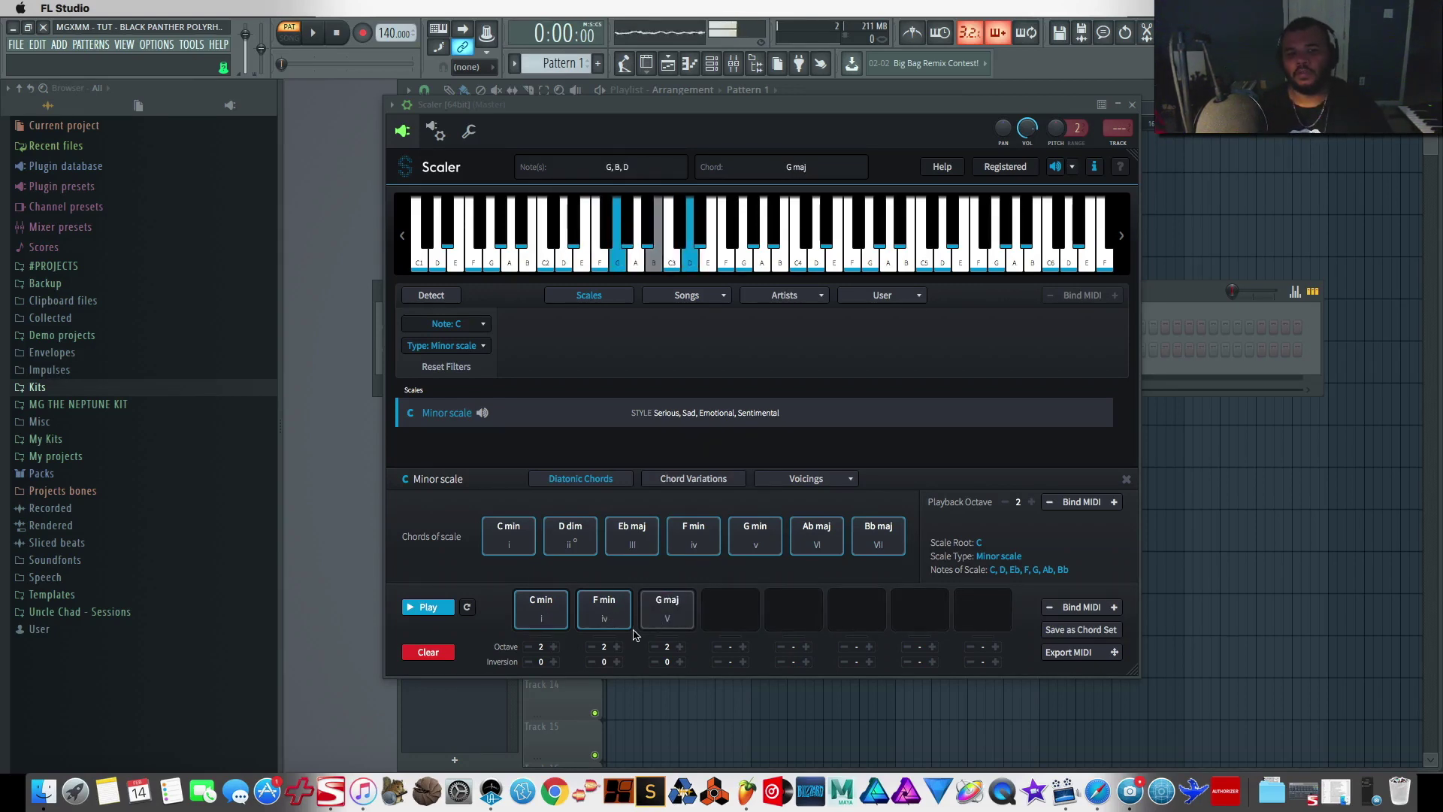
left_click(1132, 104)
Find the Captain plugins by searching "capt" and insert Captain Chords as a new channel
right_click(493, 325)
mouse_move(561, 426)
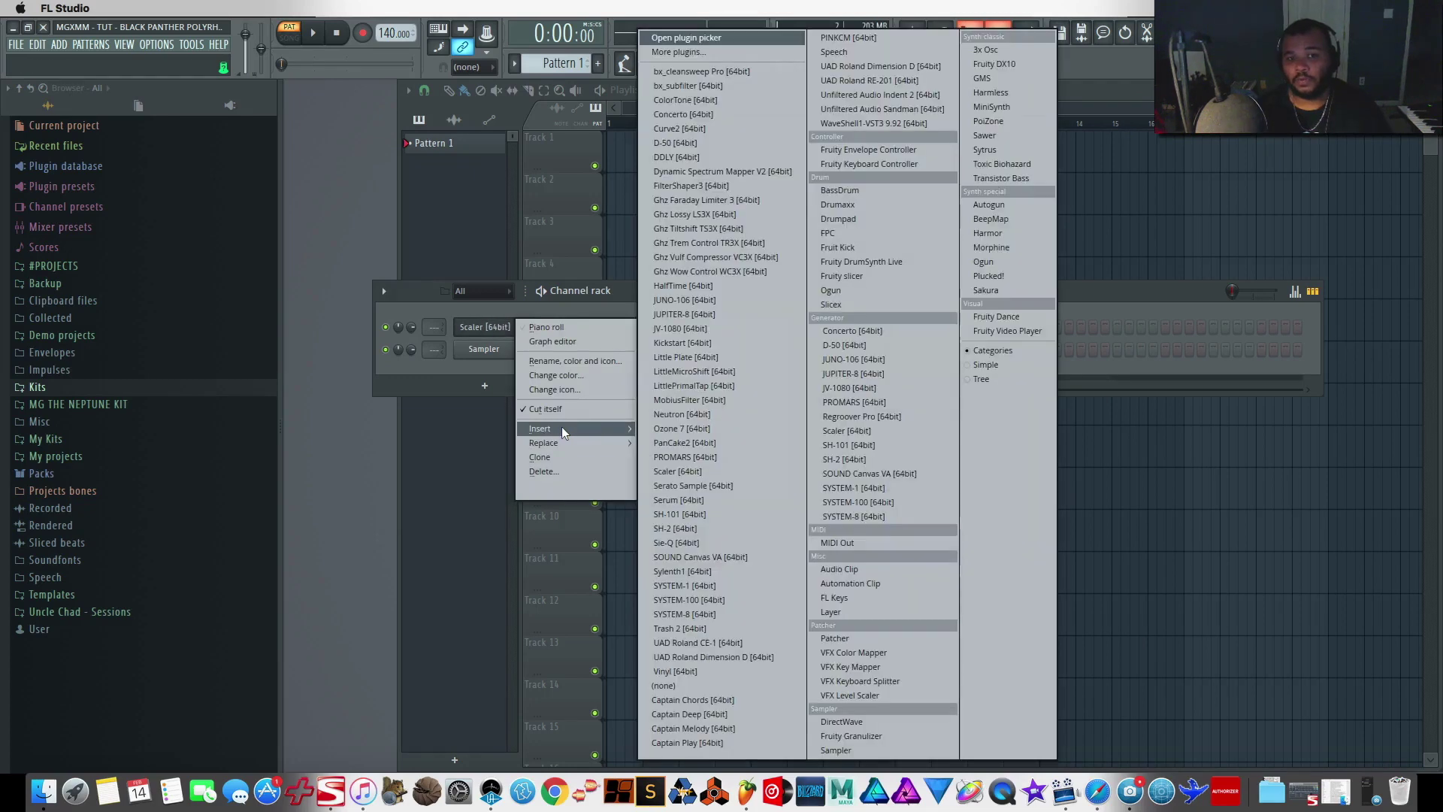
left_click(679, 52)
type("capt")
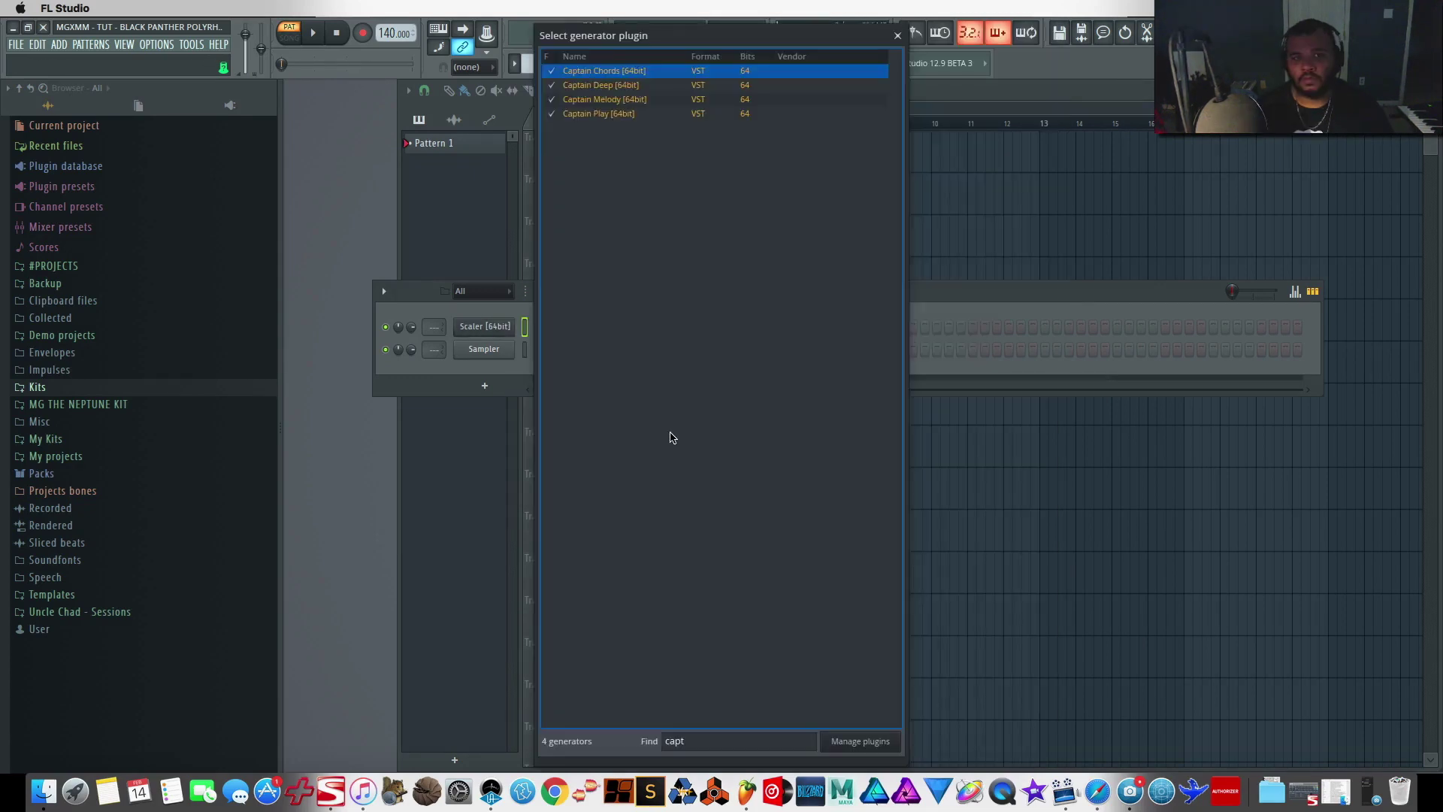
key("Return")
Set Captain Chords to write music in the key of D♭ with the Minor scale and start its editor
left_click(500, 416)
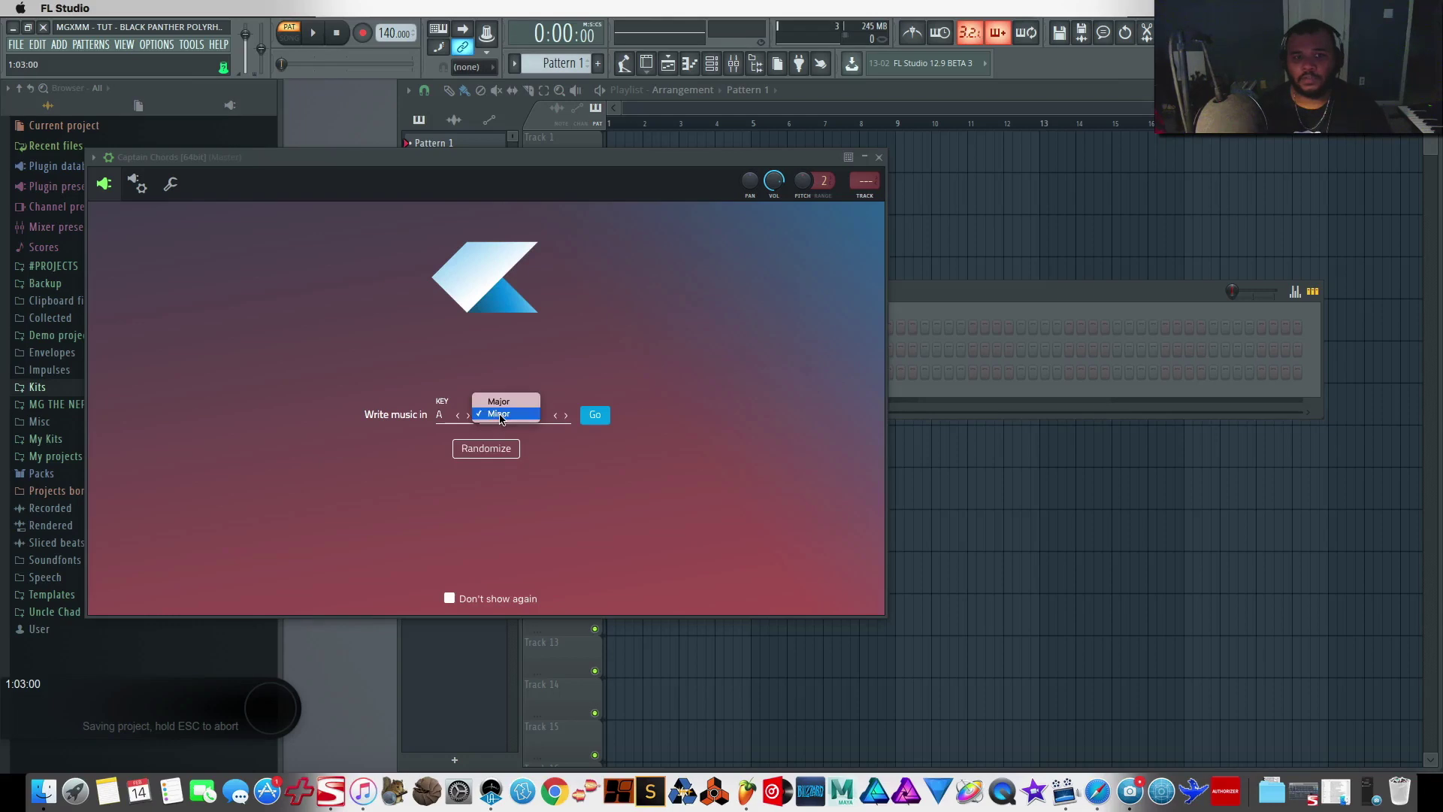
left_click(513, 414)
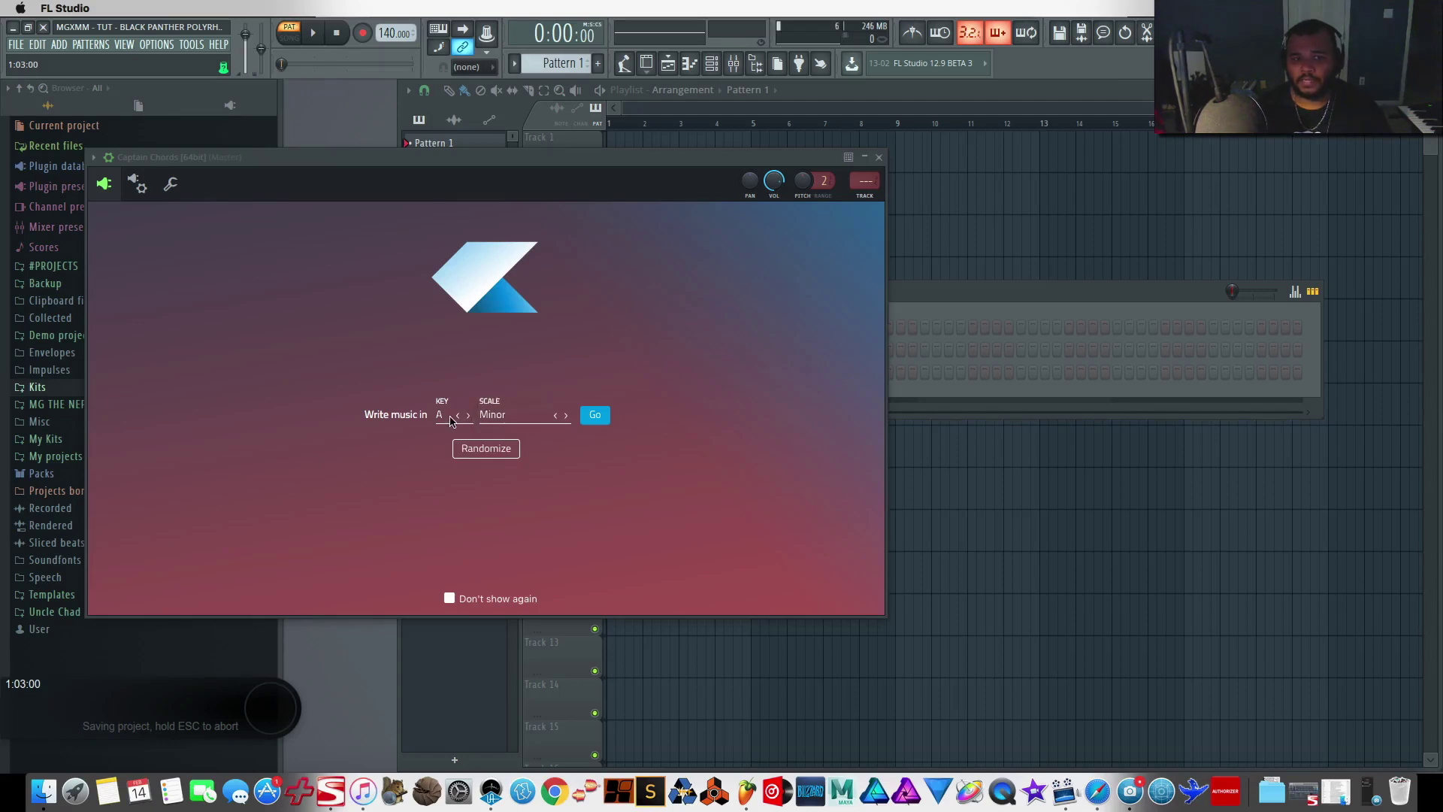
left_click(468, 416)
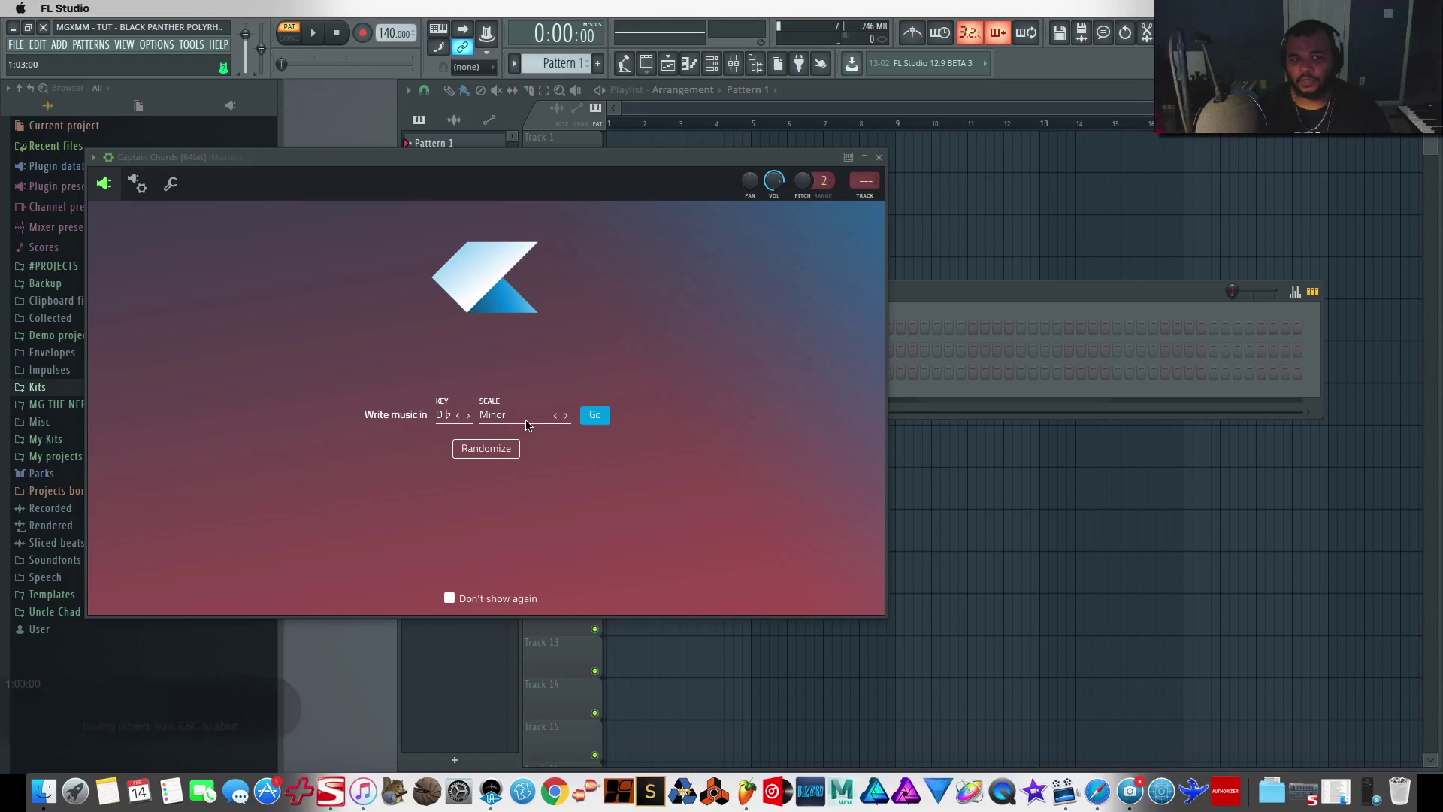
left_click_drag(724, 161, 917, 157)
left_click(775, 416)
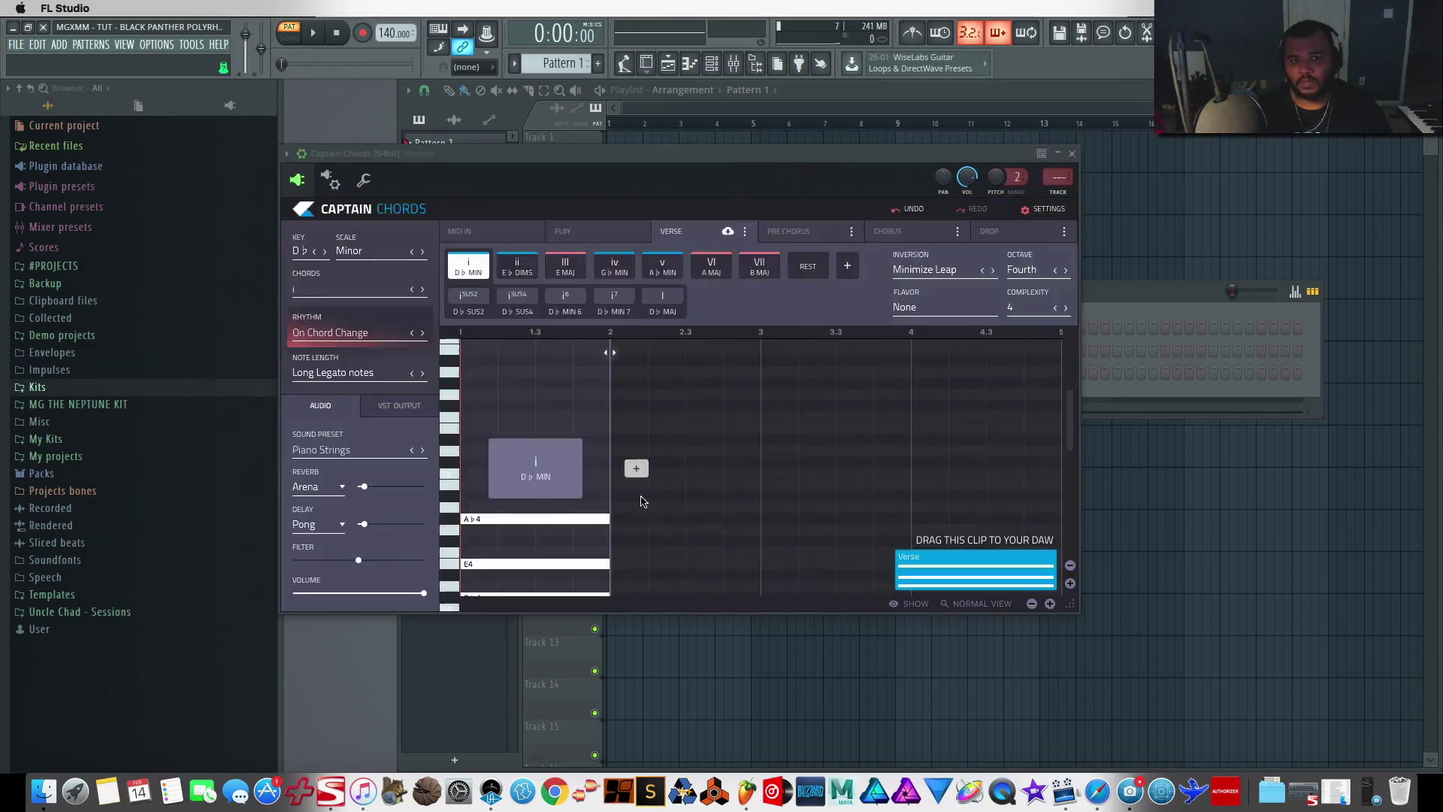
Apply the i - VII - VII - III chord progression to the verse and move the plugin window clear of the channel rack
left_click(332, 292)
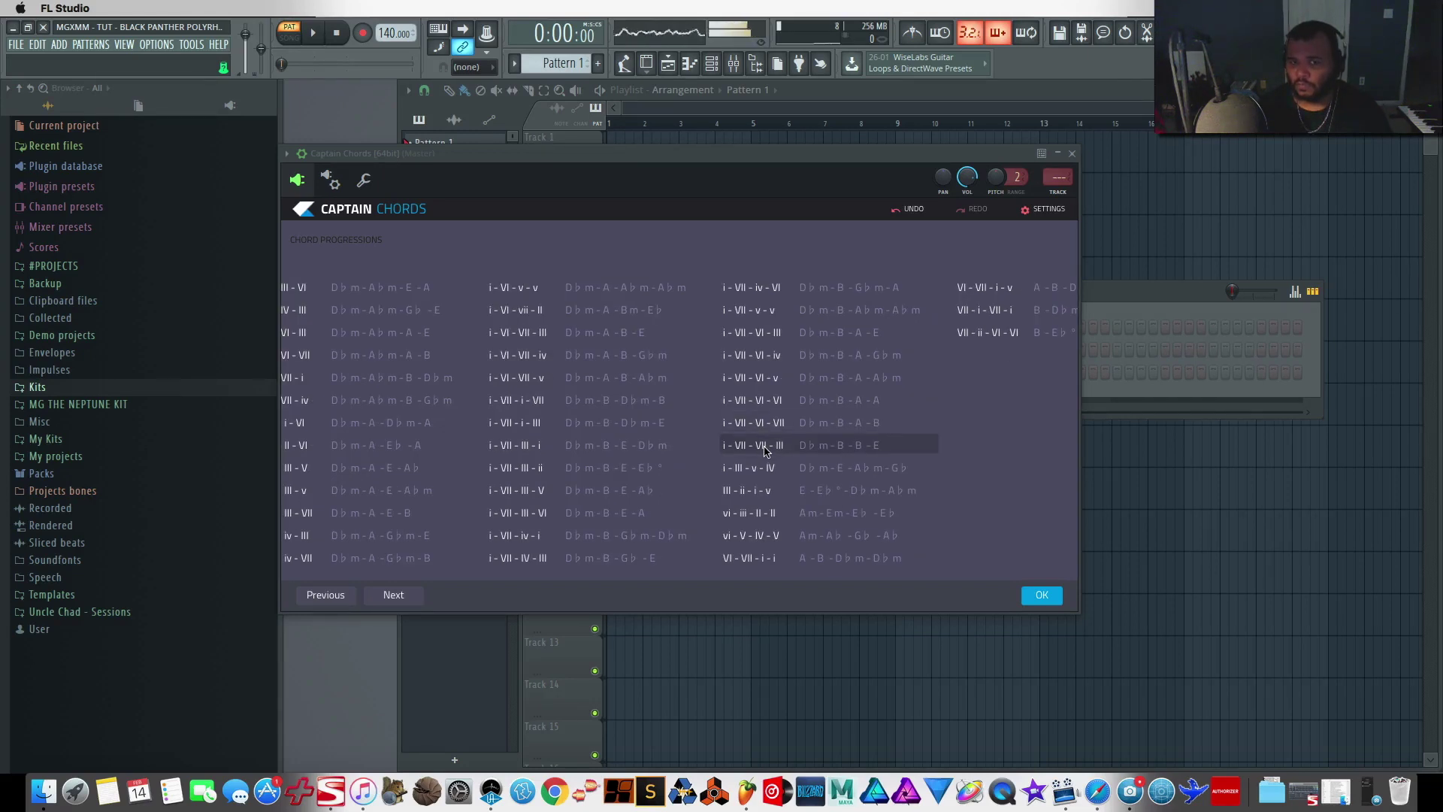
left_click(1042, 596)
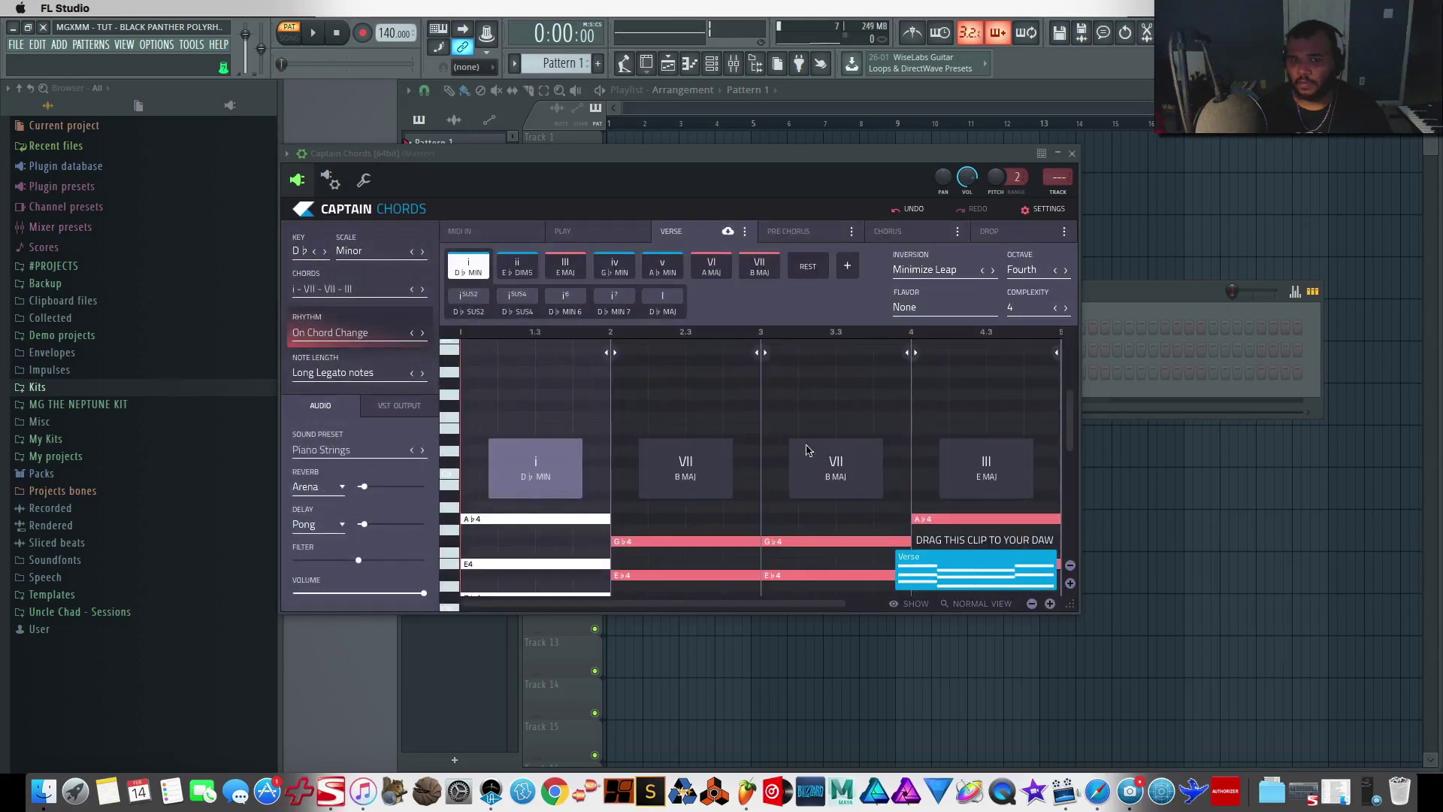
left_click_drag(788, 155, 1061, 152)
Insert a Sylenth1 channel and put the verse chord clip from Captain Chords on it
right_click(482, 323)
mouse_move(593, 431)
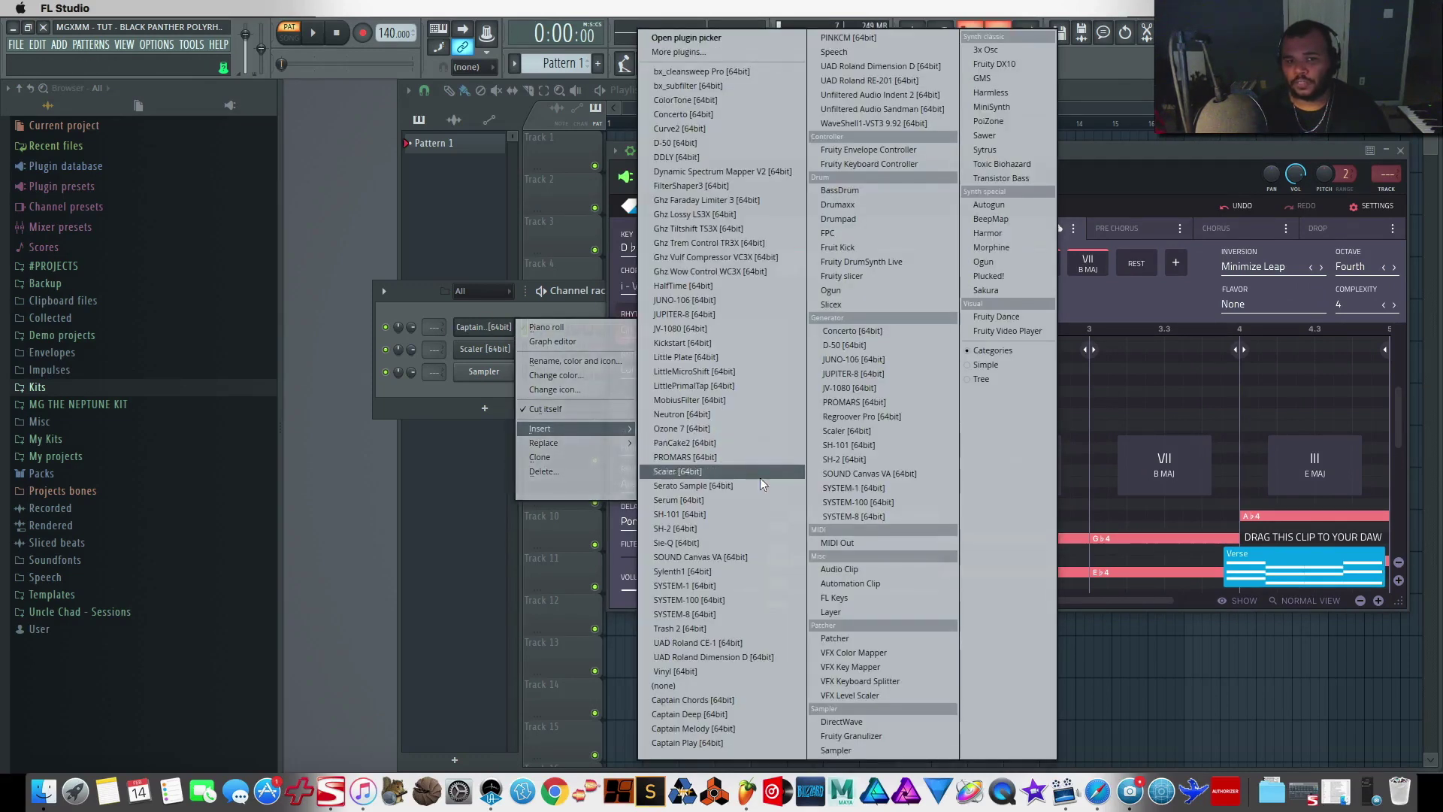
left_click(726, 572)
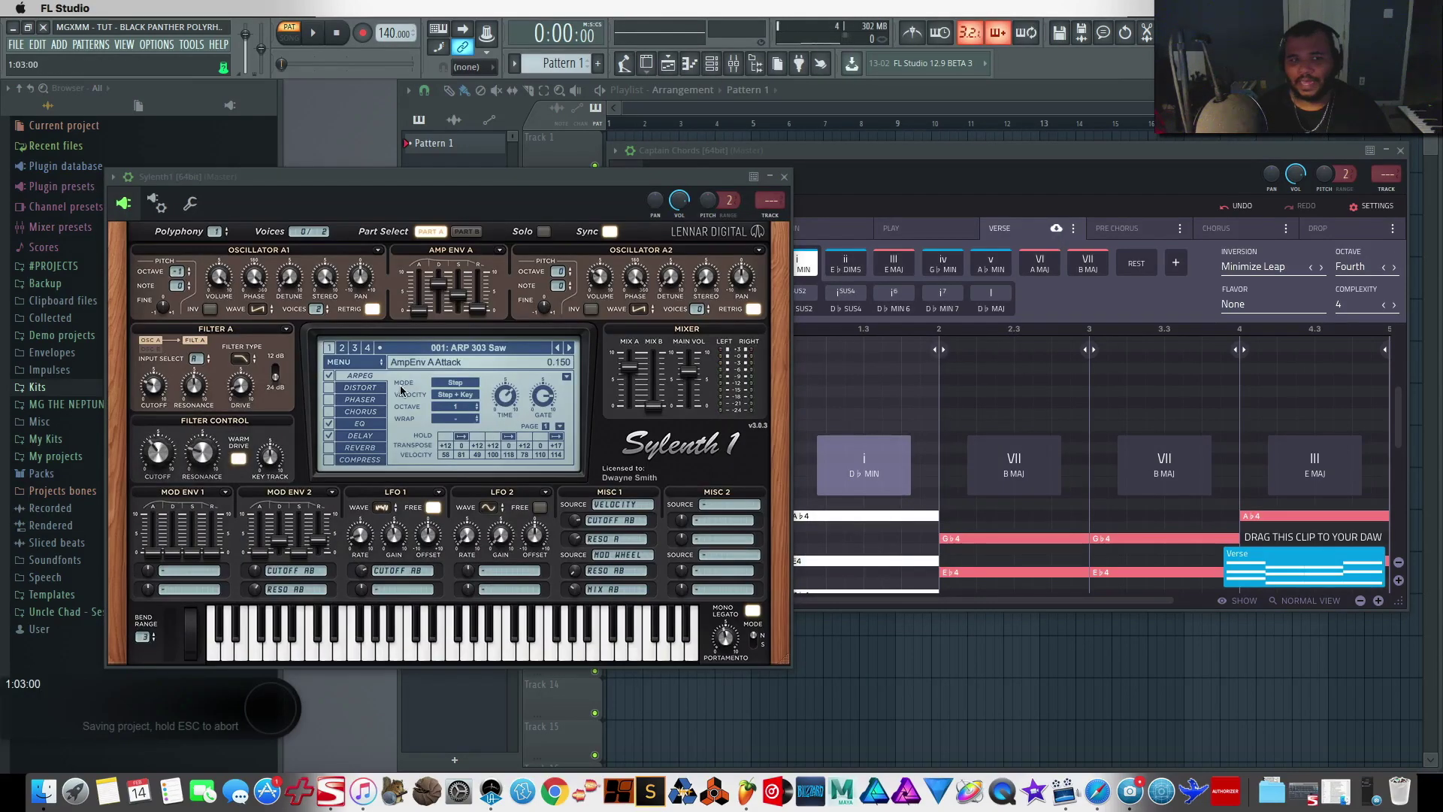
left_click(339, 367)
mouse_move(424, 412)
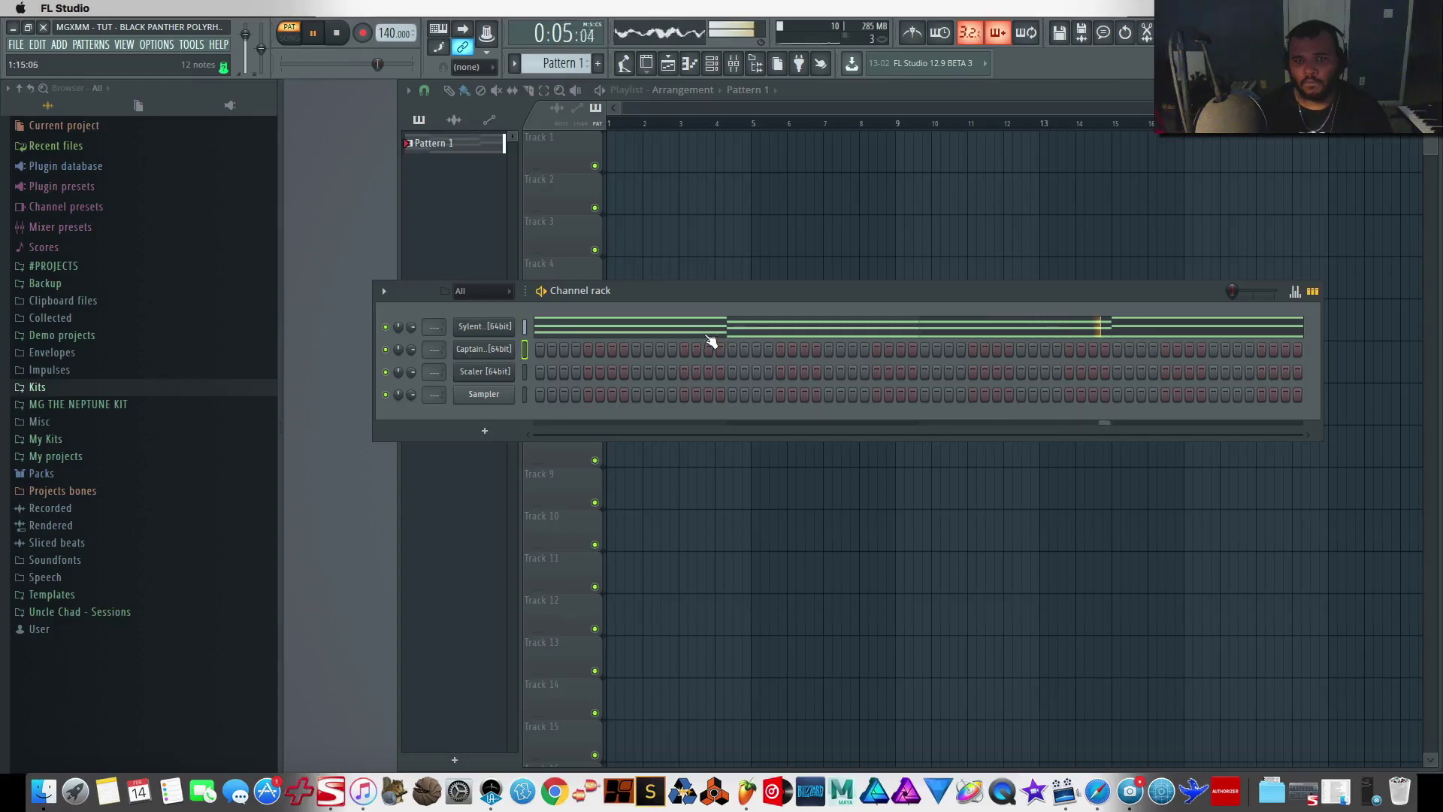
Stop playback, switch to Song mode and place Pattern 1 at bar 1 of Track 1
key("space")
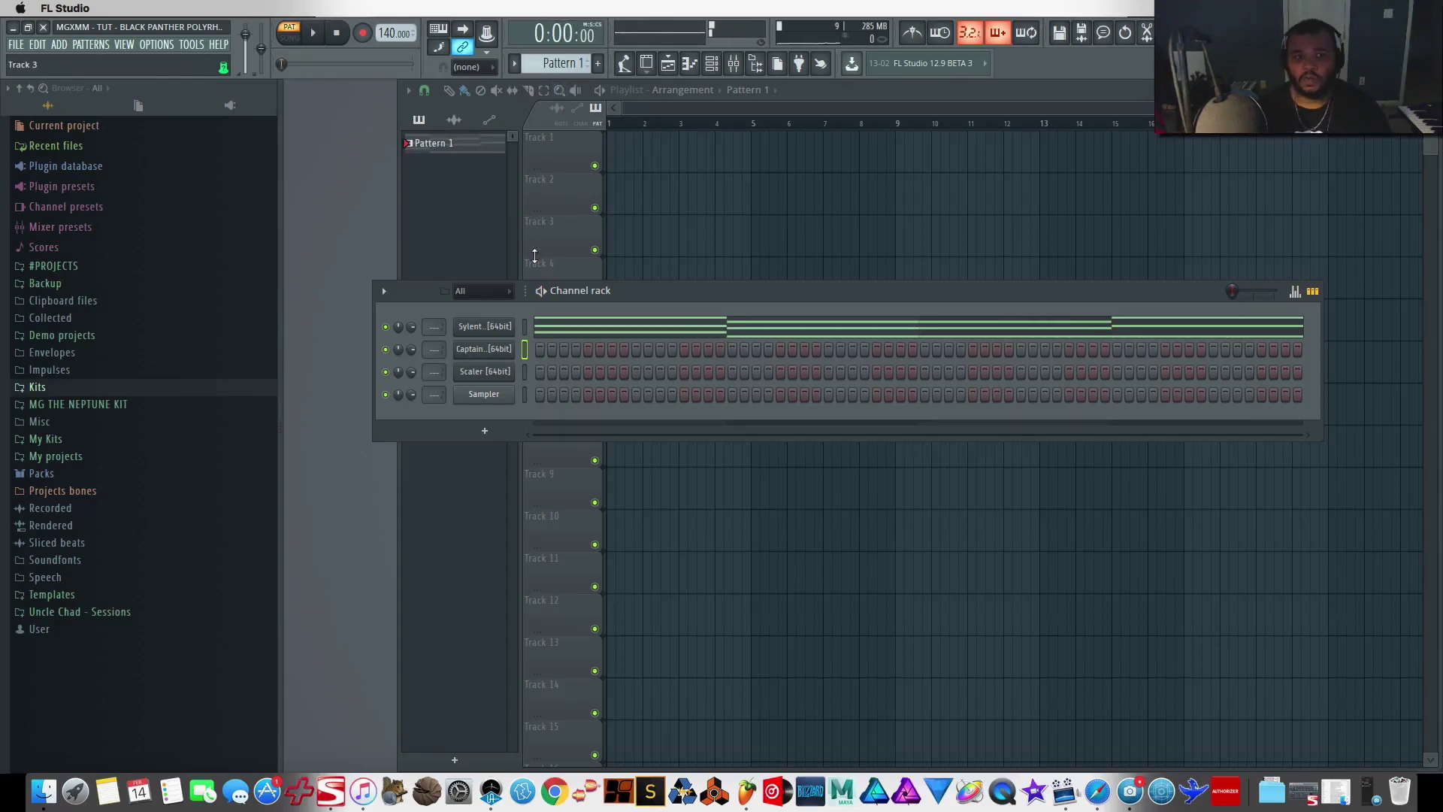
left_click(289, 41)
left_click_drag(667, 159, 611, 149)
Create a new pattern named FOUNDATION
key("F4")
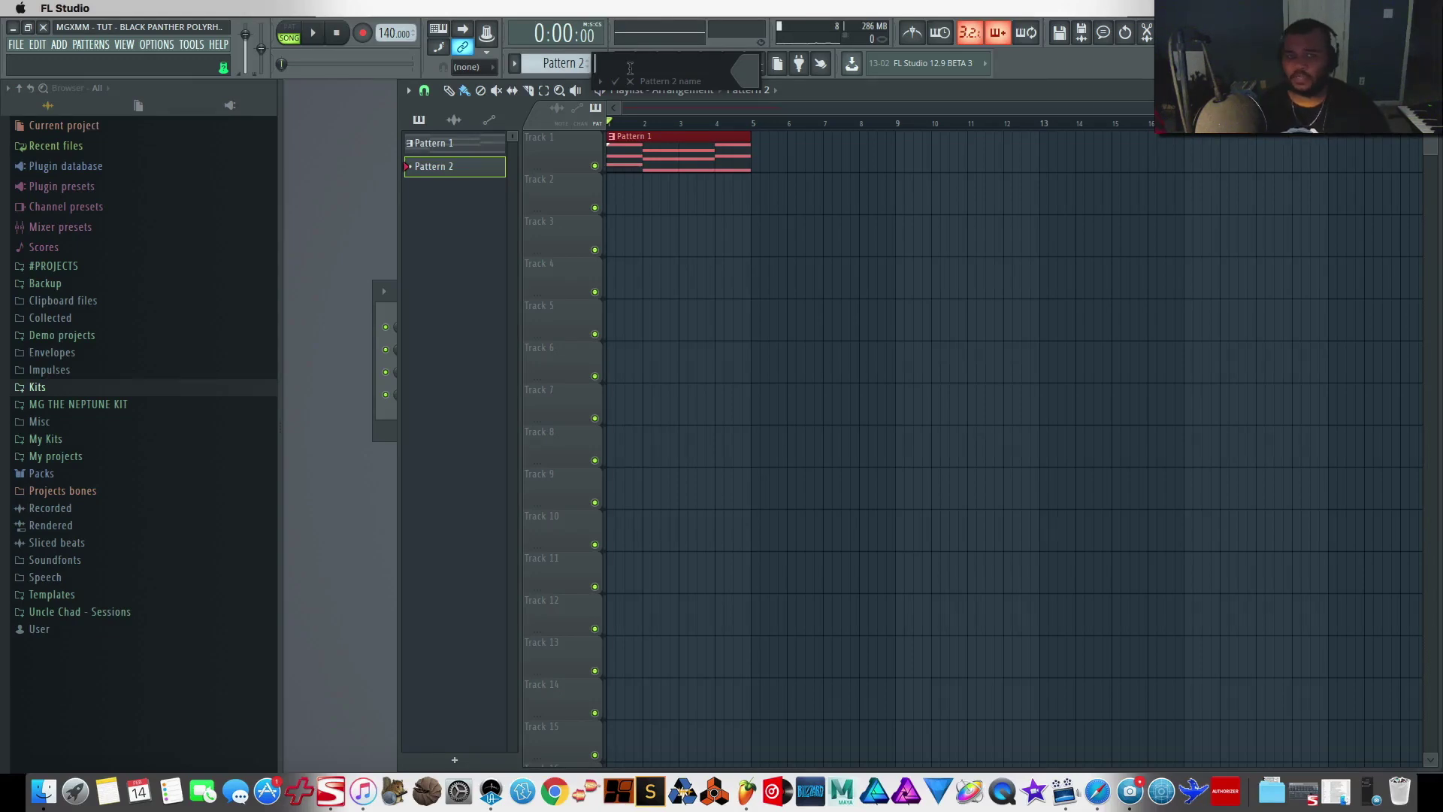
type("FOUND")
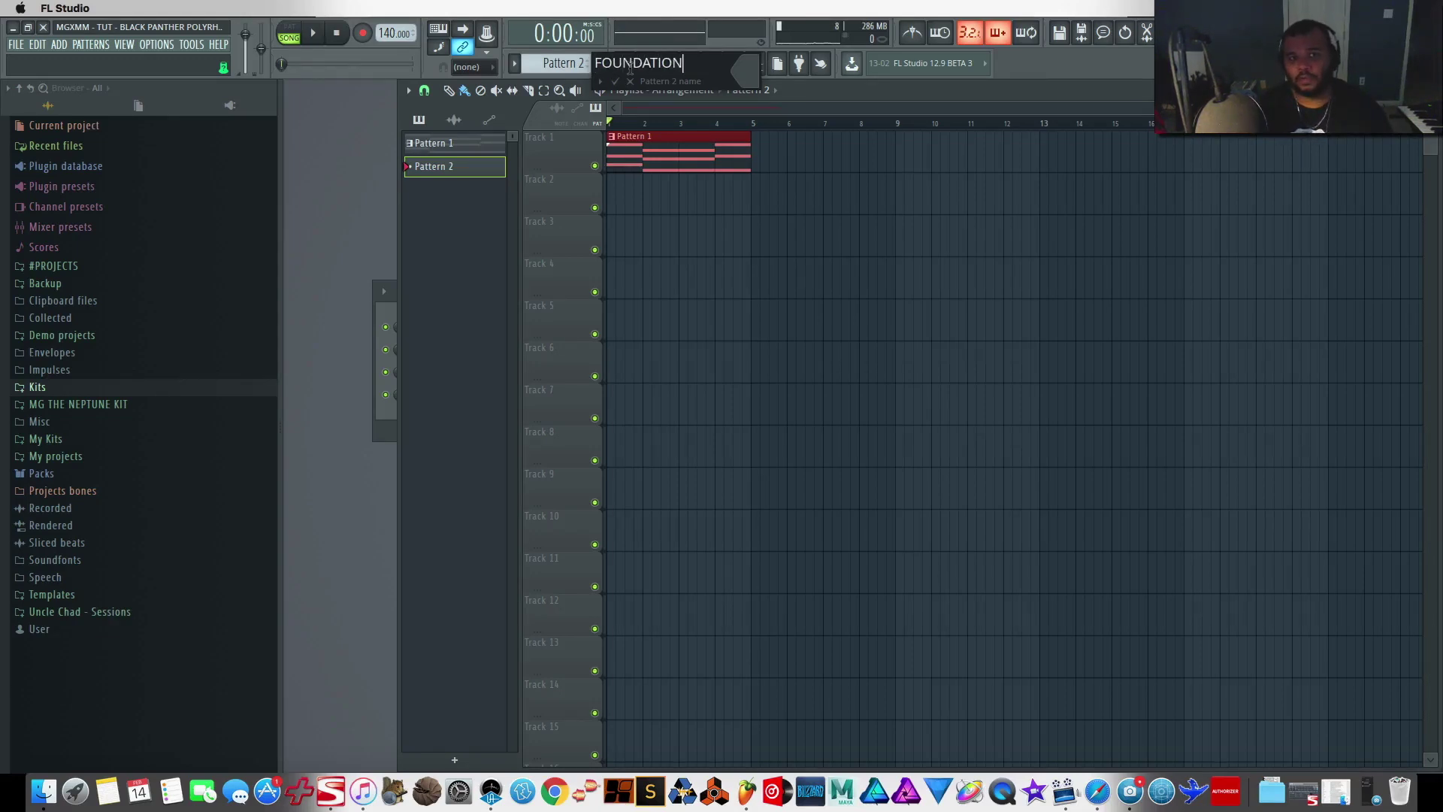
type("ATION")
key("Return")
Fill bars 1 to 4 of Track 2 with FOUNDATION clips, using a coarser playlist snap
left_click(629, 197)
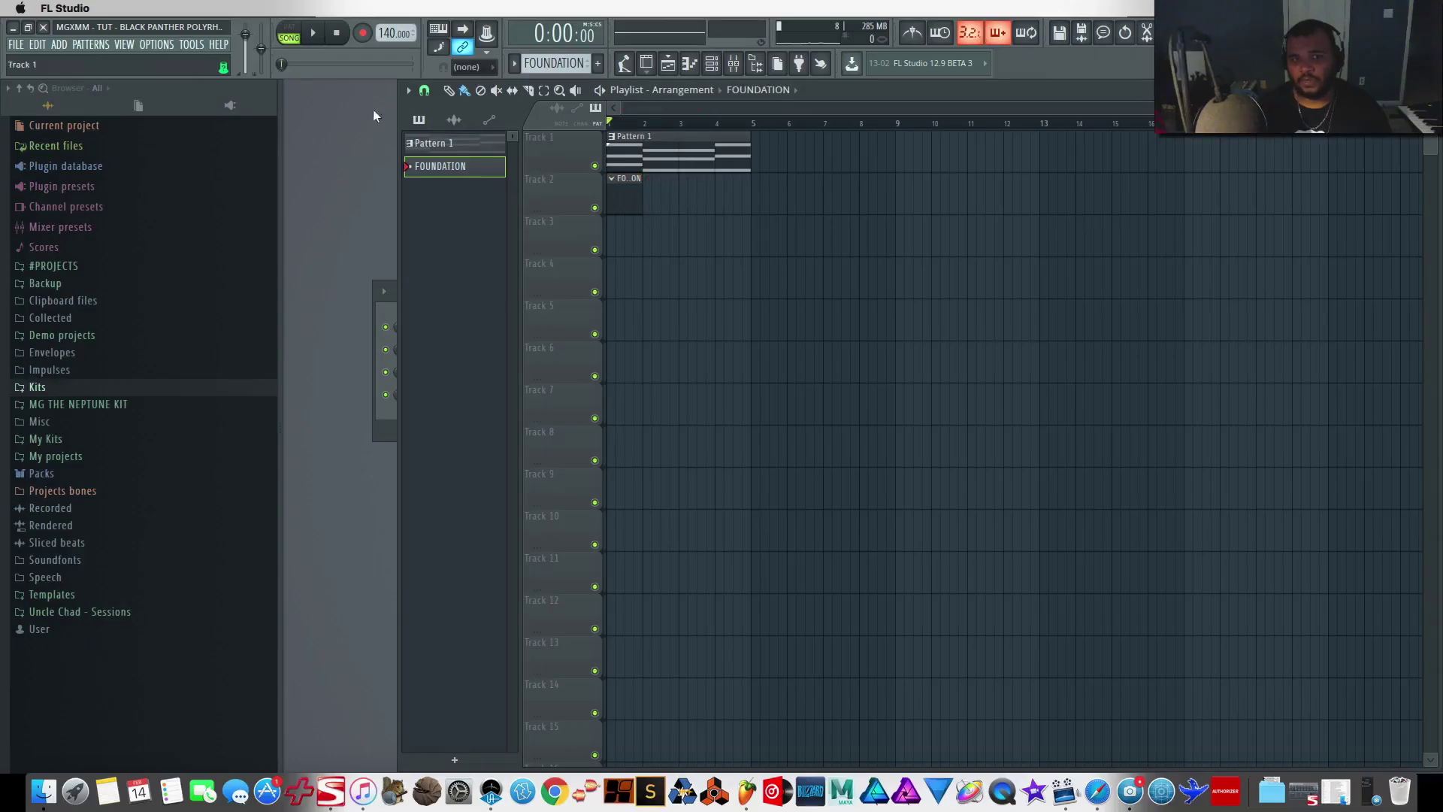
left_click(424, 90)
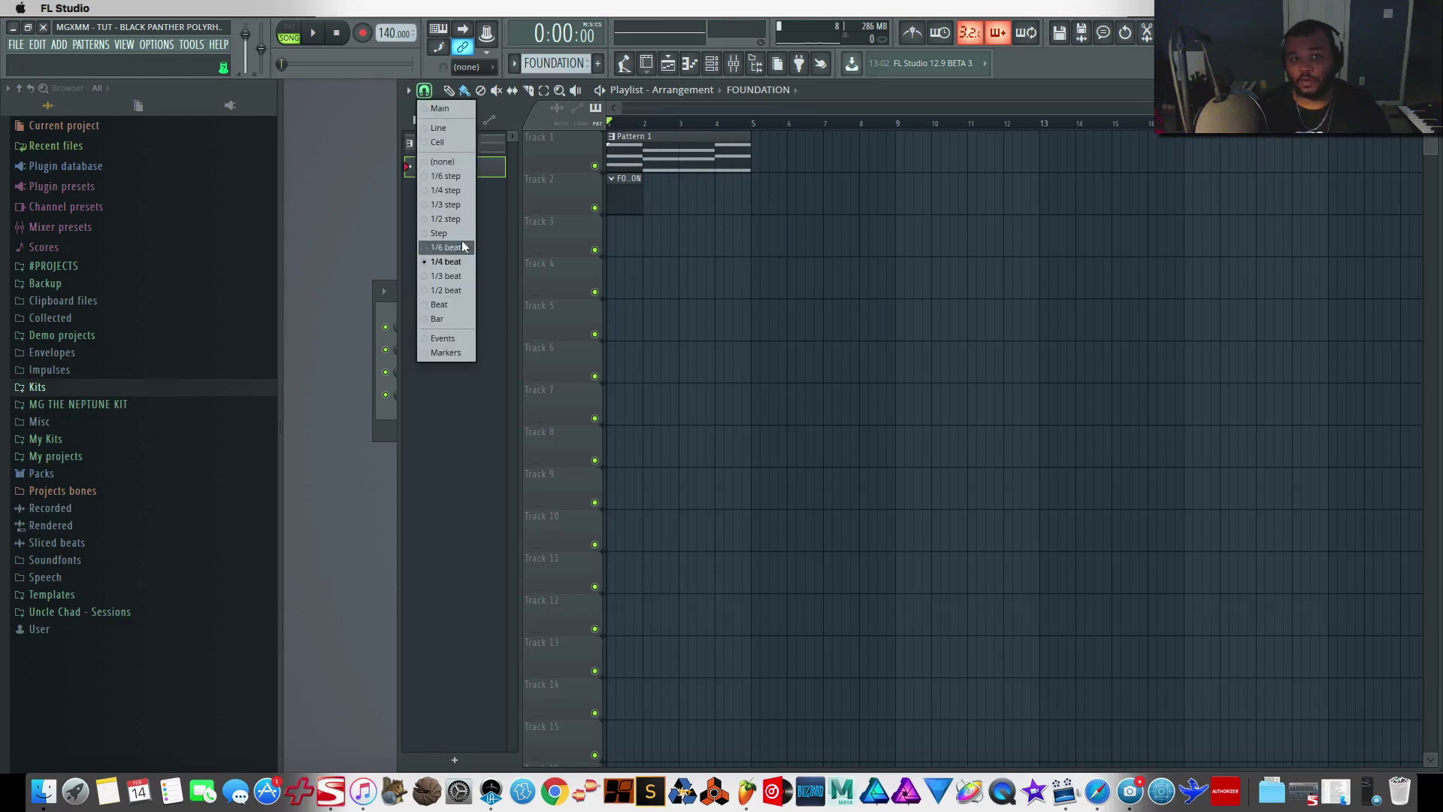
left_click(454, 303)
left_click(660, 204)
left_click(691, 199)
left_click(735, 204)
Load MGTN_SNARES 006 from MG THE NEPTUNE KIT into the Sampler channel, with hits on steps 5 and 13
key("F6")
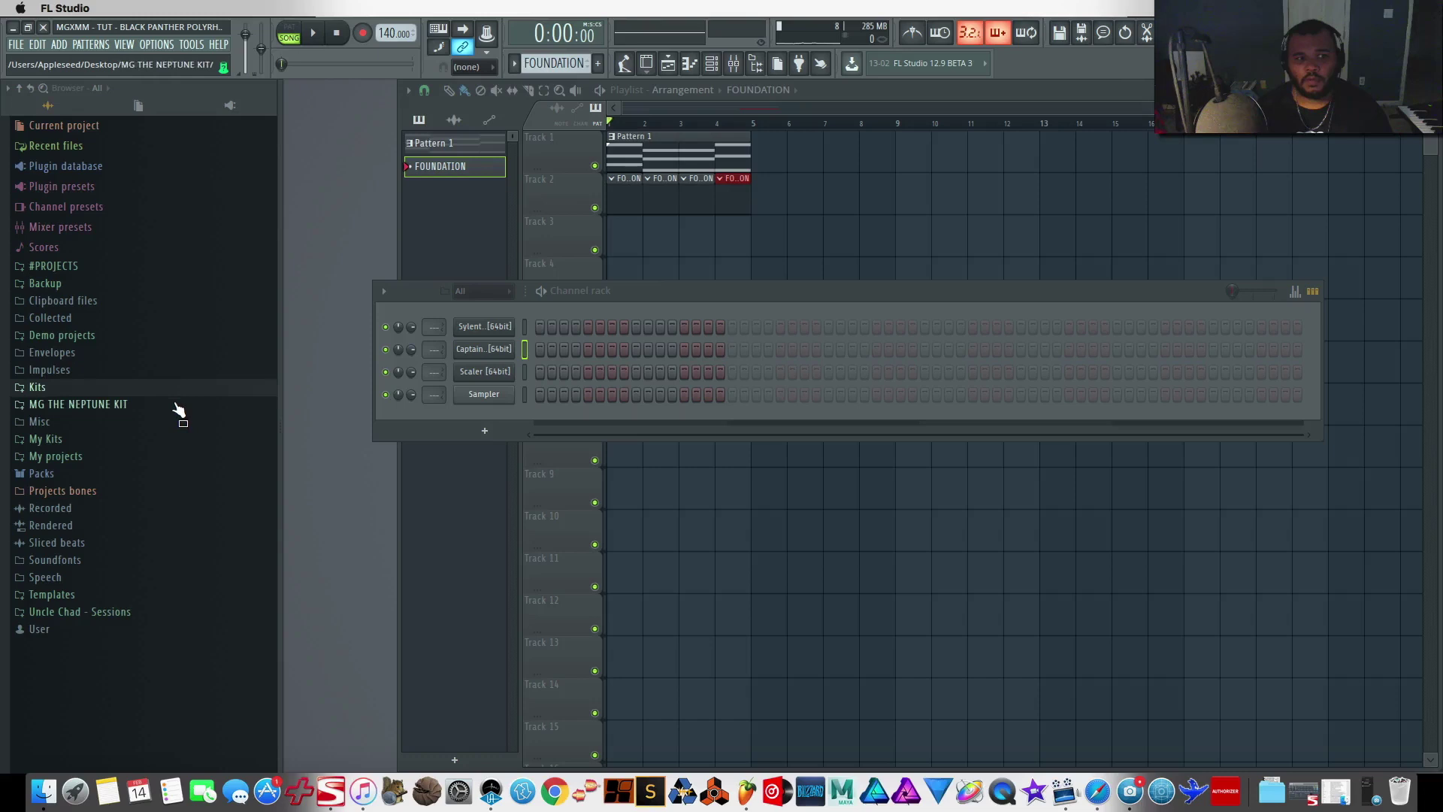
left_click(143, 389)
left_click_drag(169, 575, 499, 394)
Set the project tempo to 90 BPM
left_click_drag(387, 33, 388, 49)
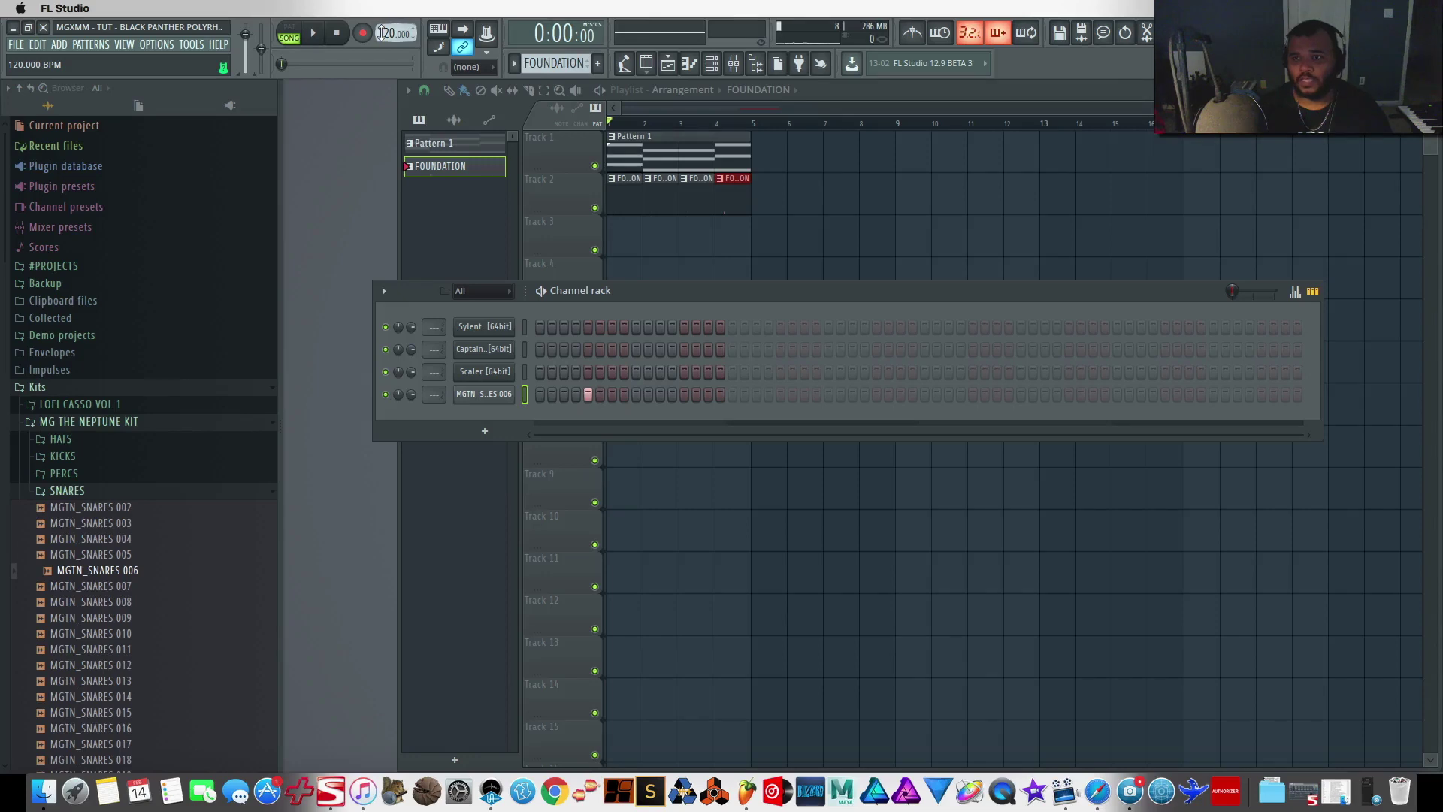
left_click_drag(383, 29, 383, 28)
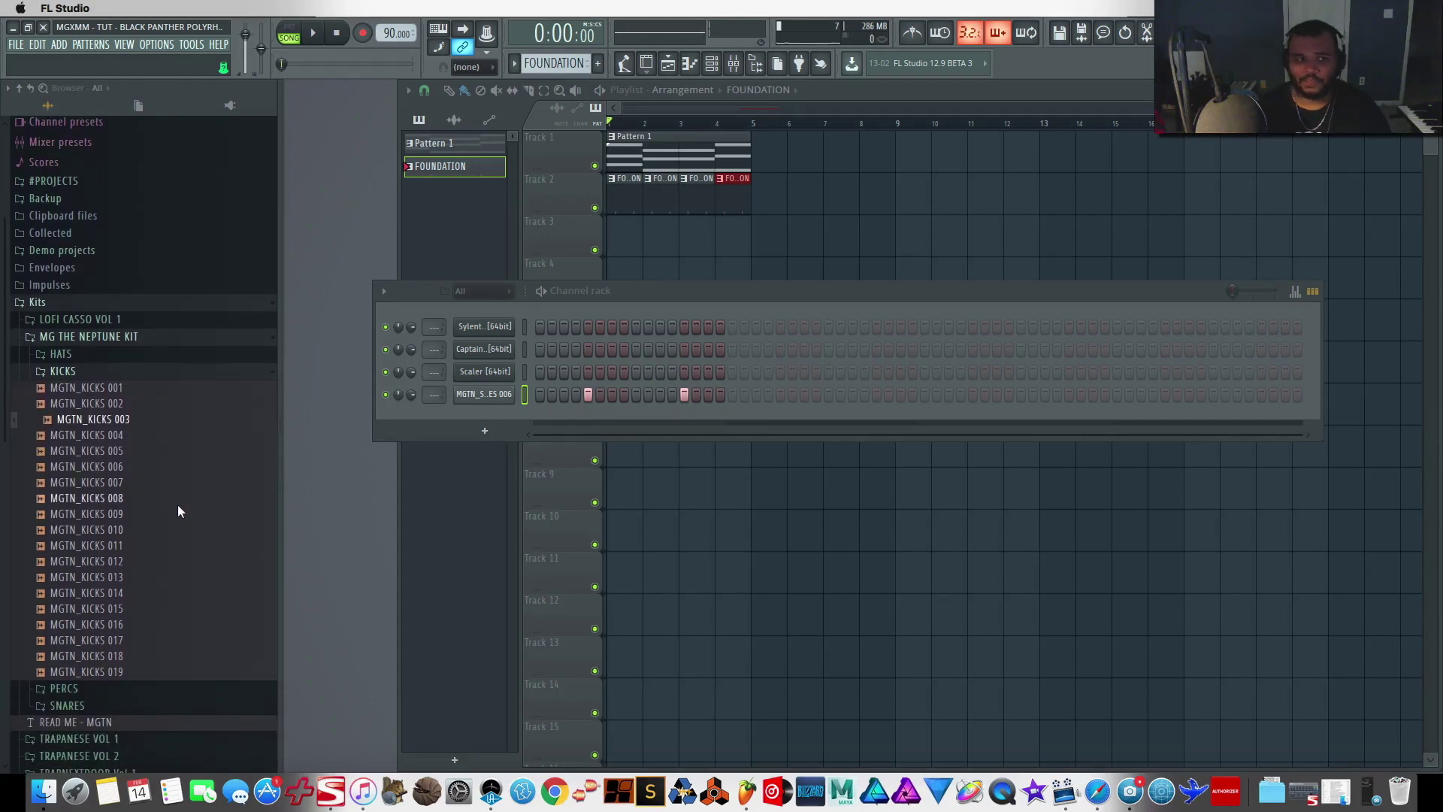
Add MGTN_KICKS 008 as a channel and program kick hits on steps 1, 4, 9 and 12 during song playback
left_click(178, 503)
left_click_drag(166, 498, 497, 412)
key("space")
left_click(636, 417)
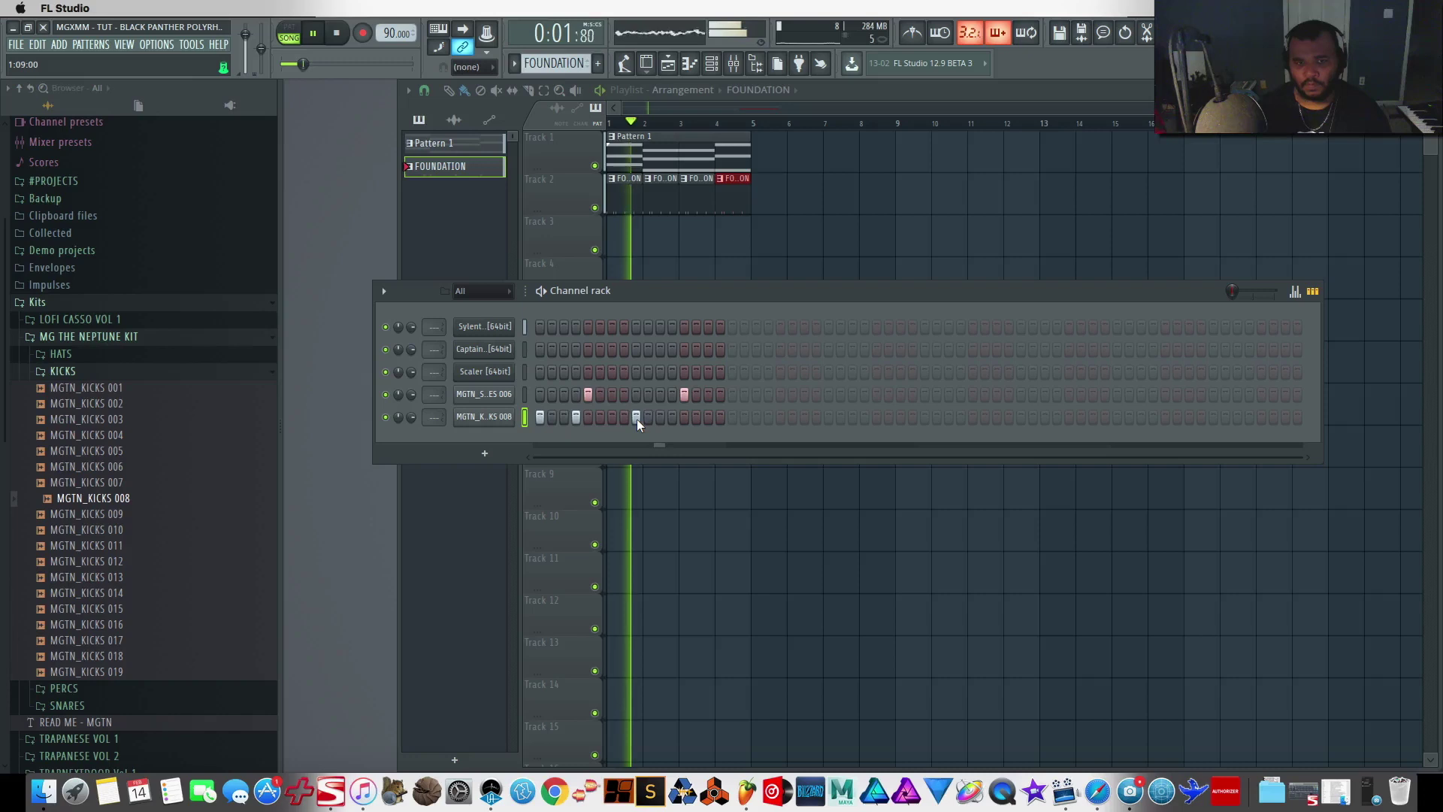
left_click(661, 416)
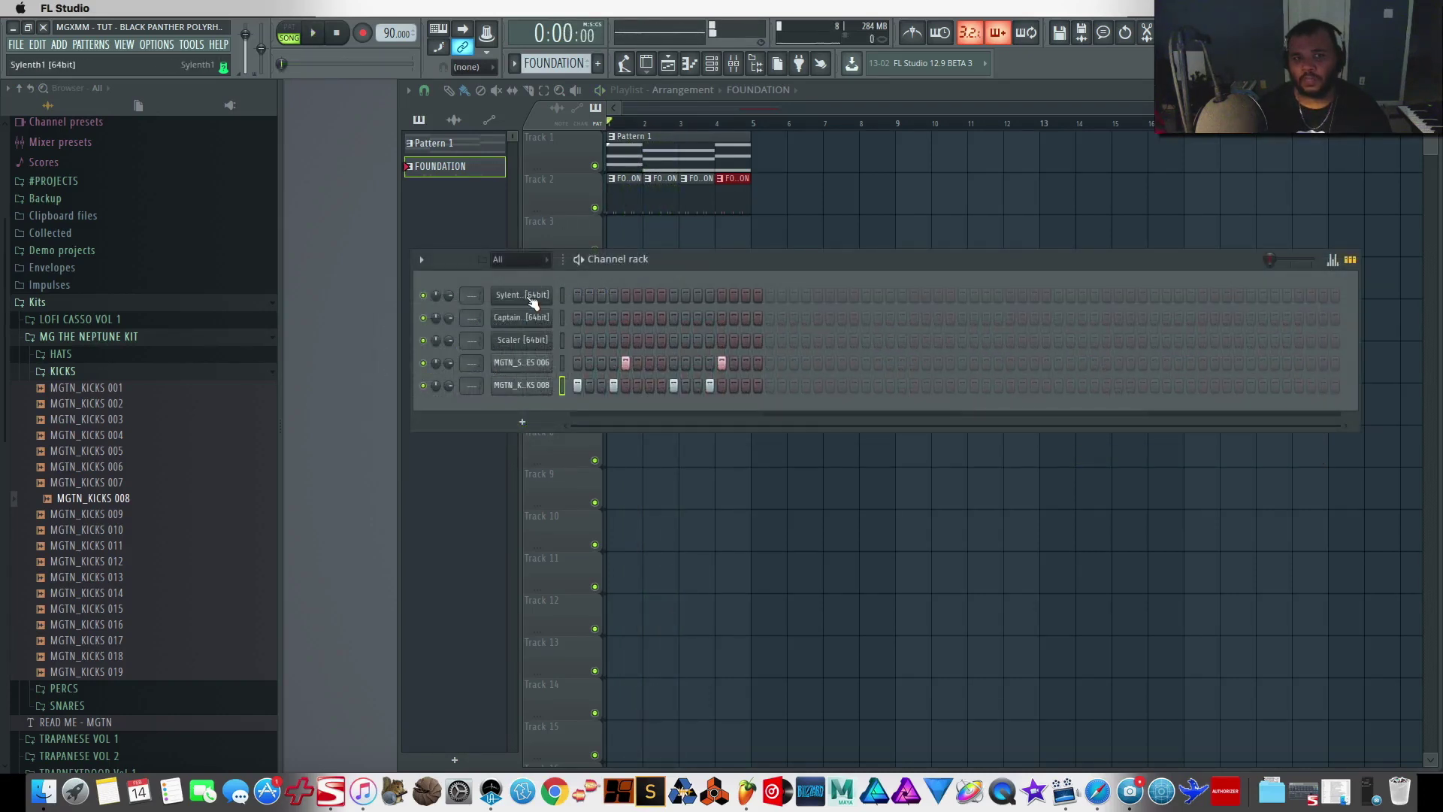
Rename the Sylenth1 channel as C# MINOR
right_click(531, 299)
left_click(637, 330)
type("C# MINOR")
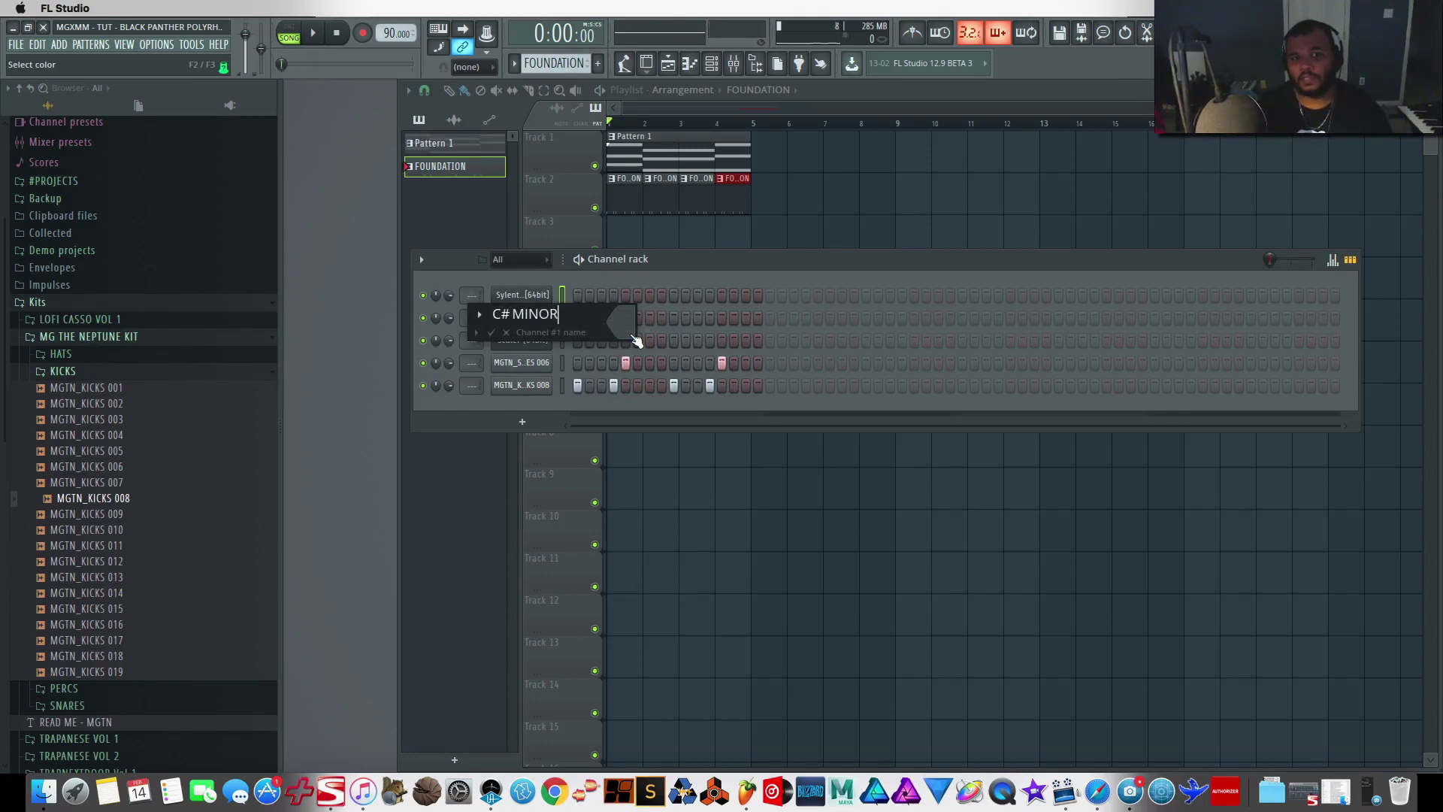
key("Return")
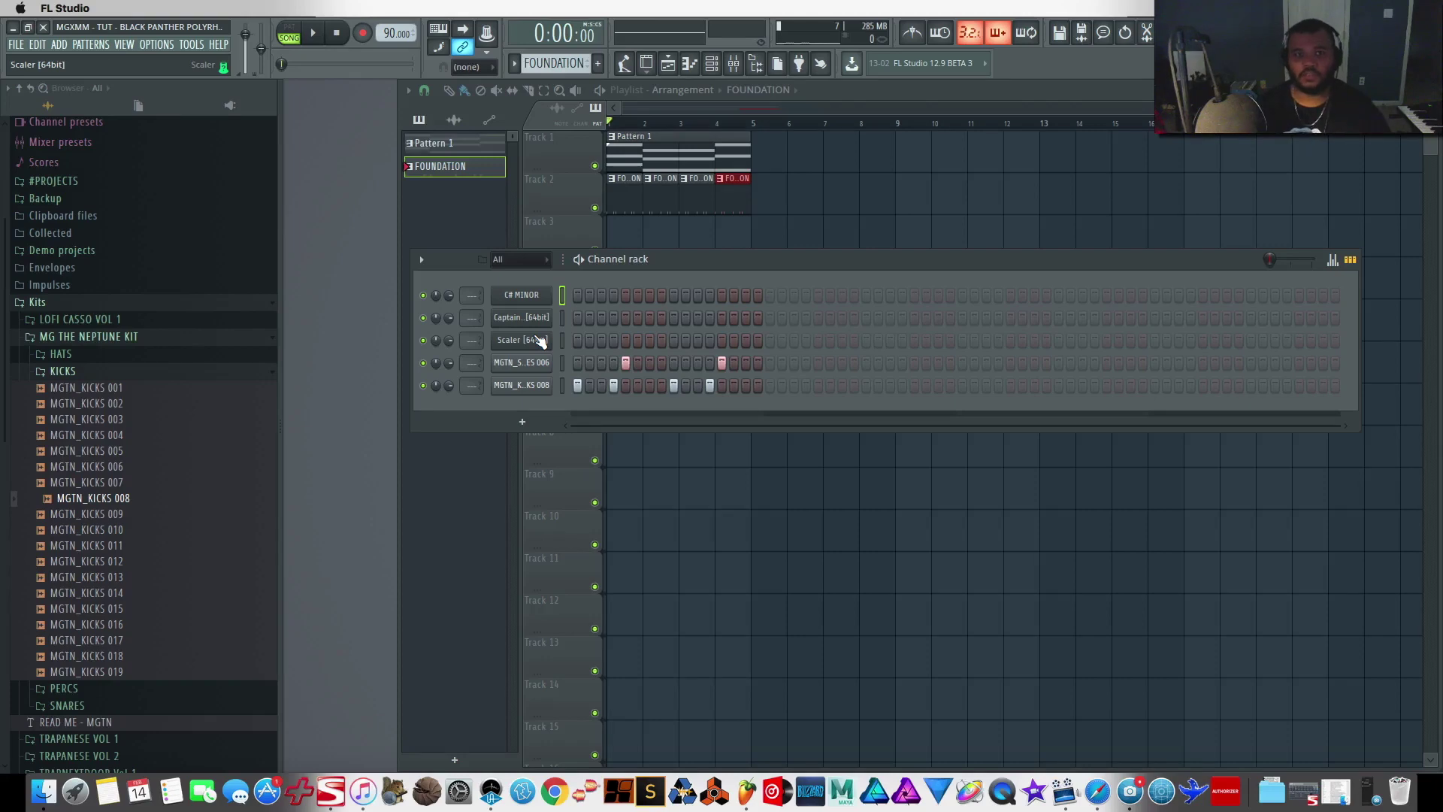
Load Edison into the first effect slot of the Master mixer track
left_click(733, 63)
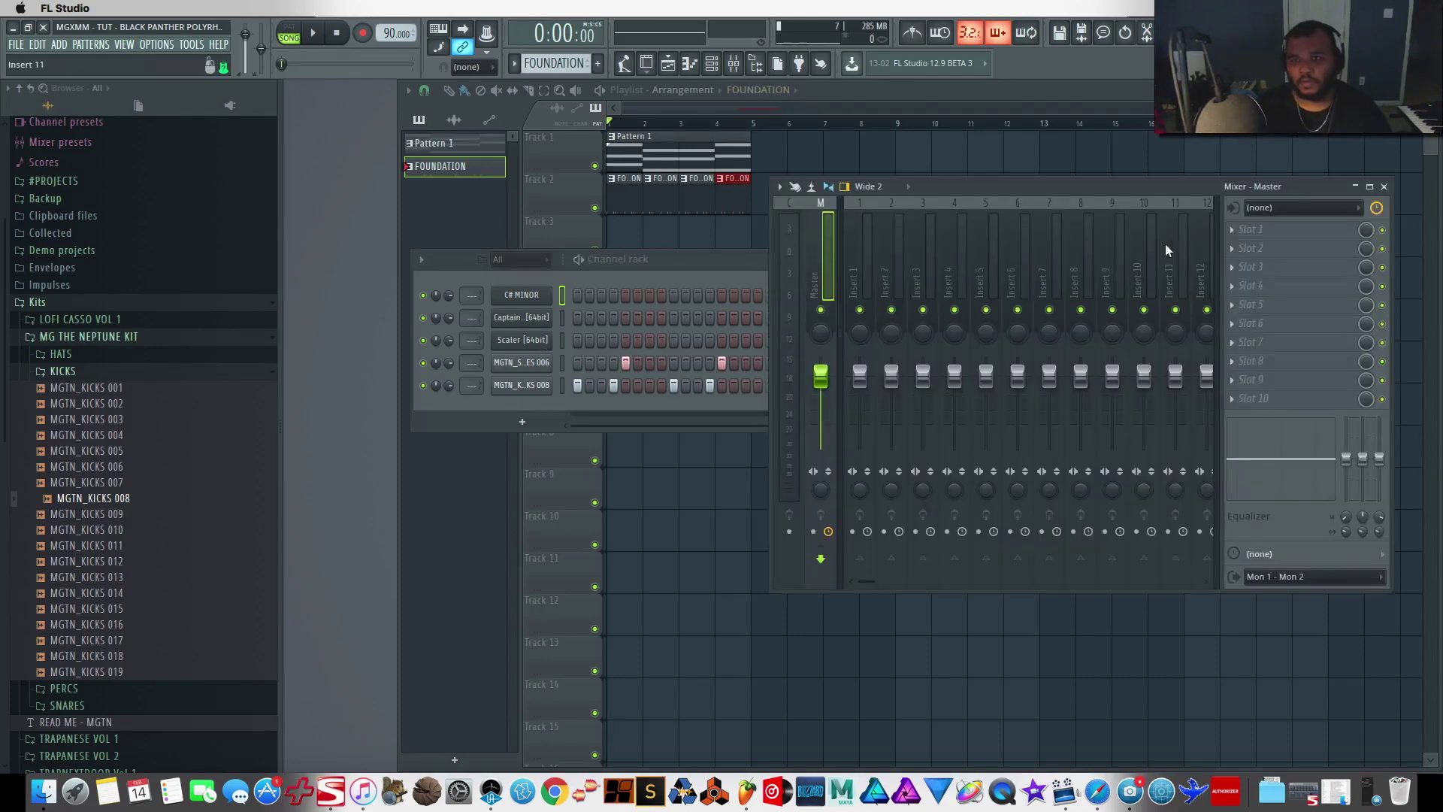
left_click(1249, 230)
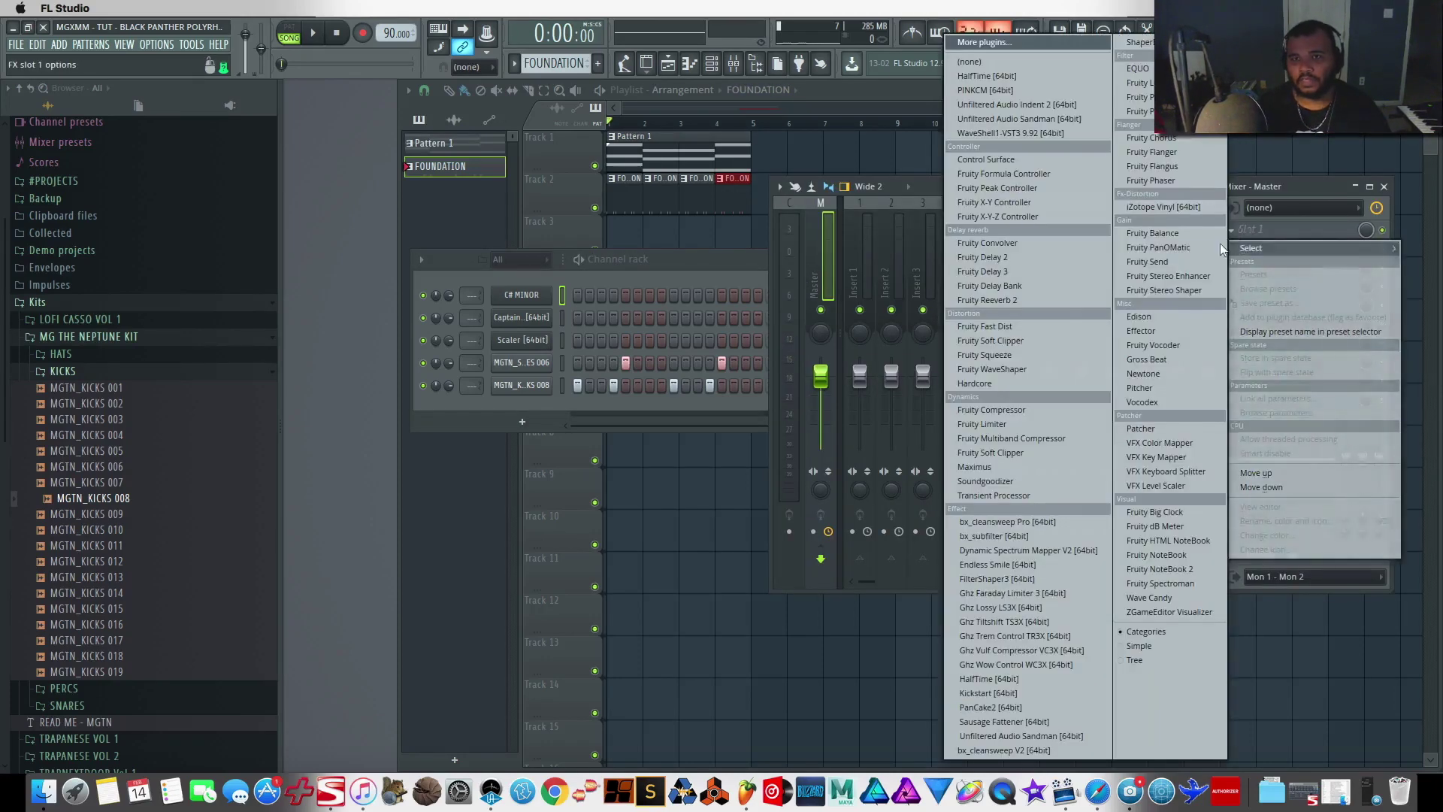
left_click(1155, 316)
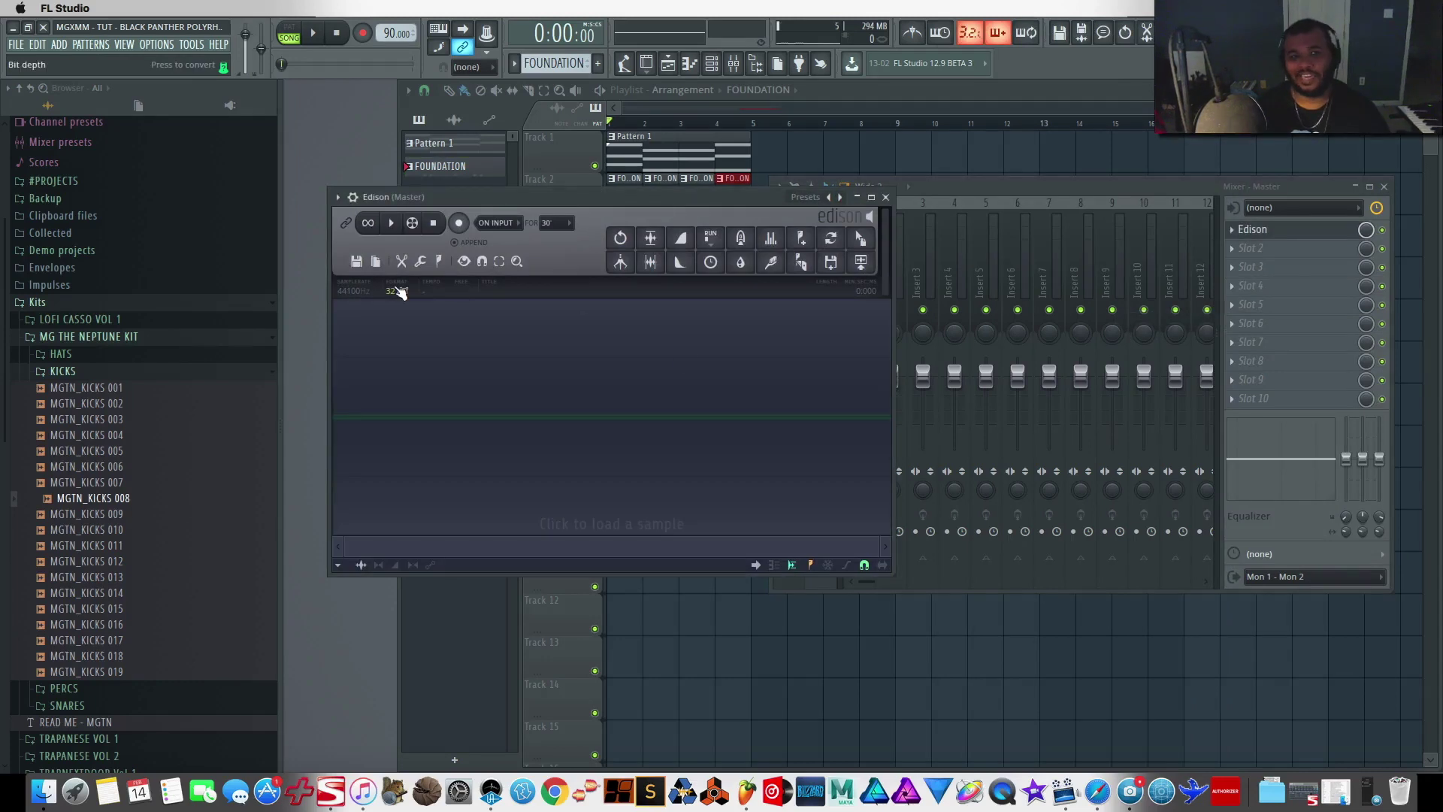
Load the FOLI (there is no movement without rhythm) MP3 from the Downloads folder into Edison and briefly audition its opening
left_click(356, 260)
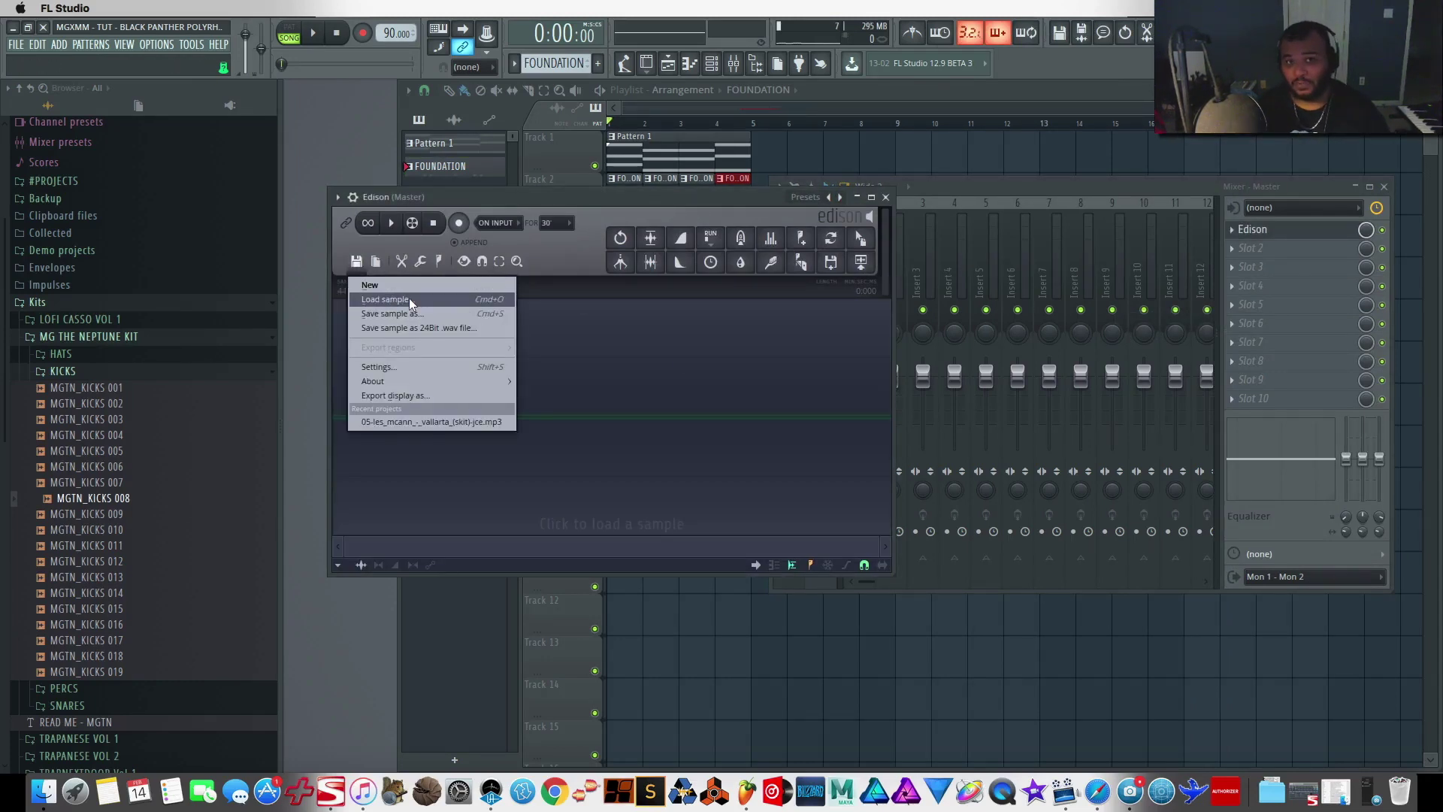
left_click(409, 298)
left_click(401, 219)
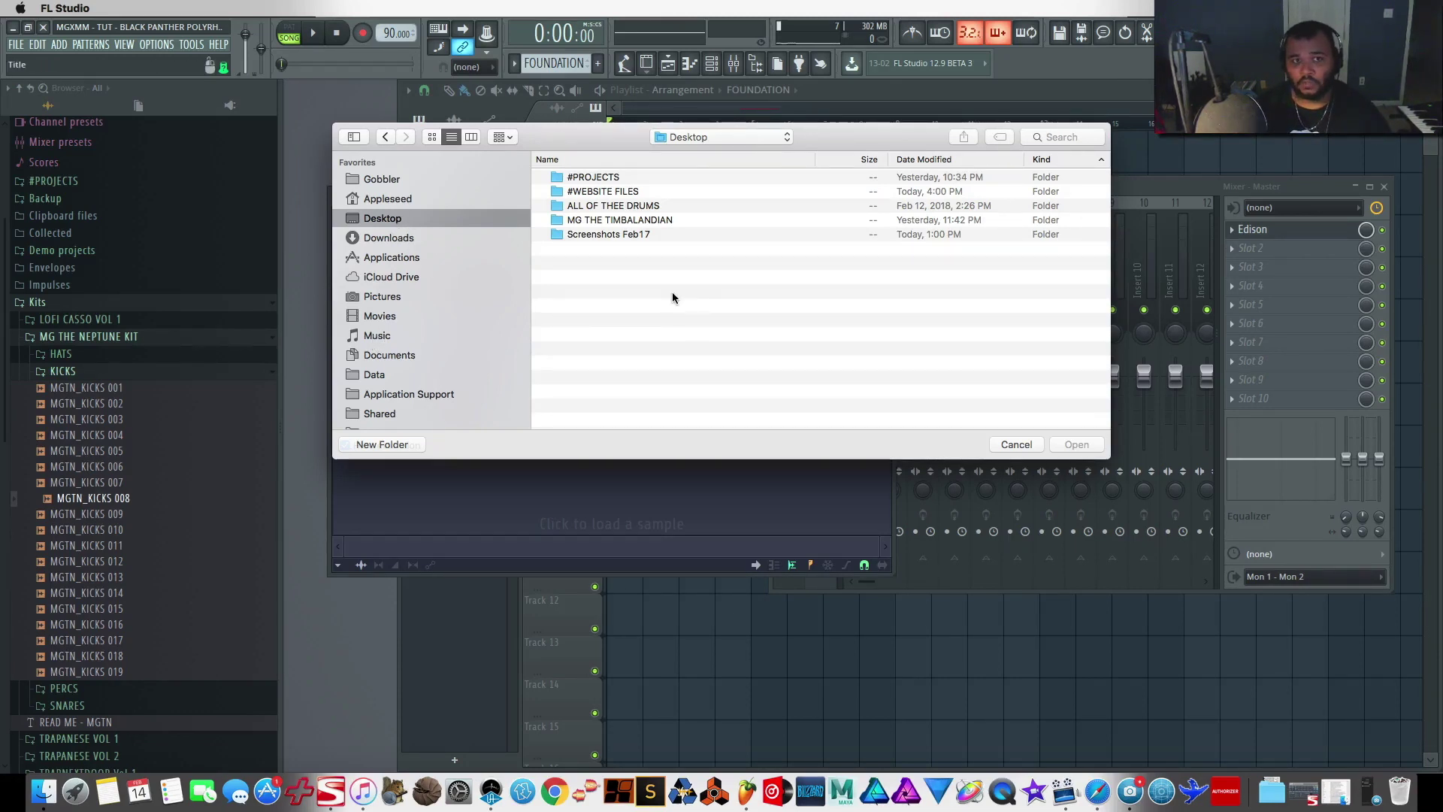
left_click(420, 240)
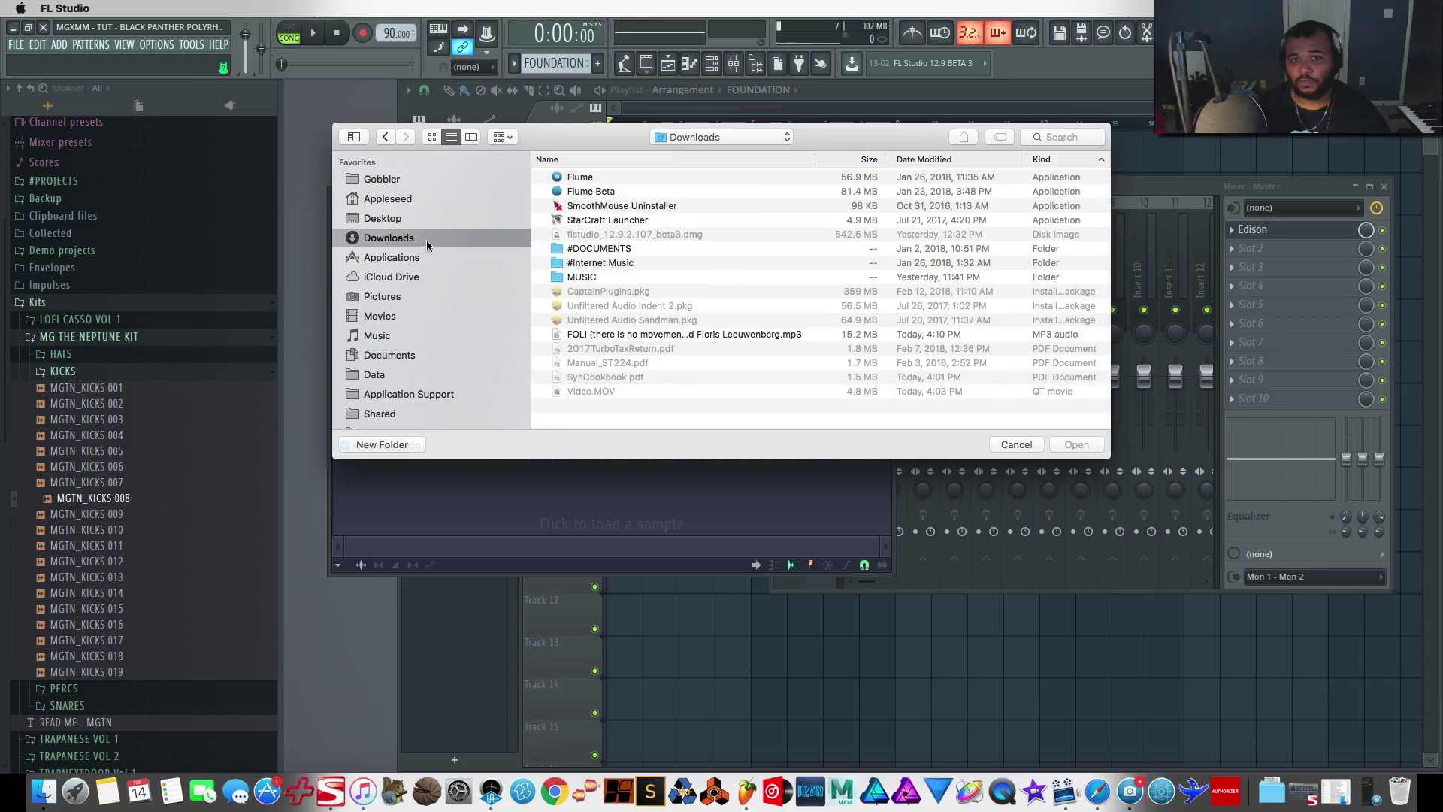
left_click(700, 335)
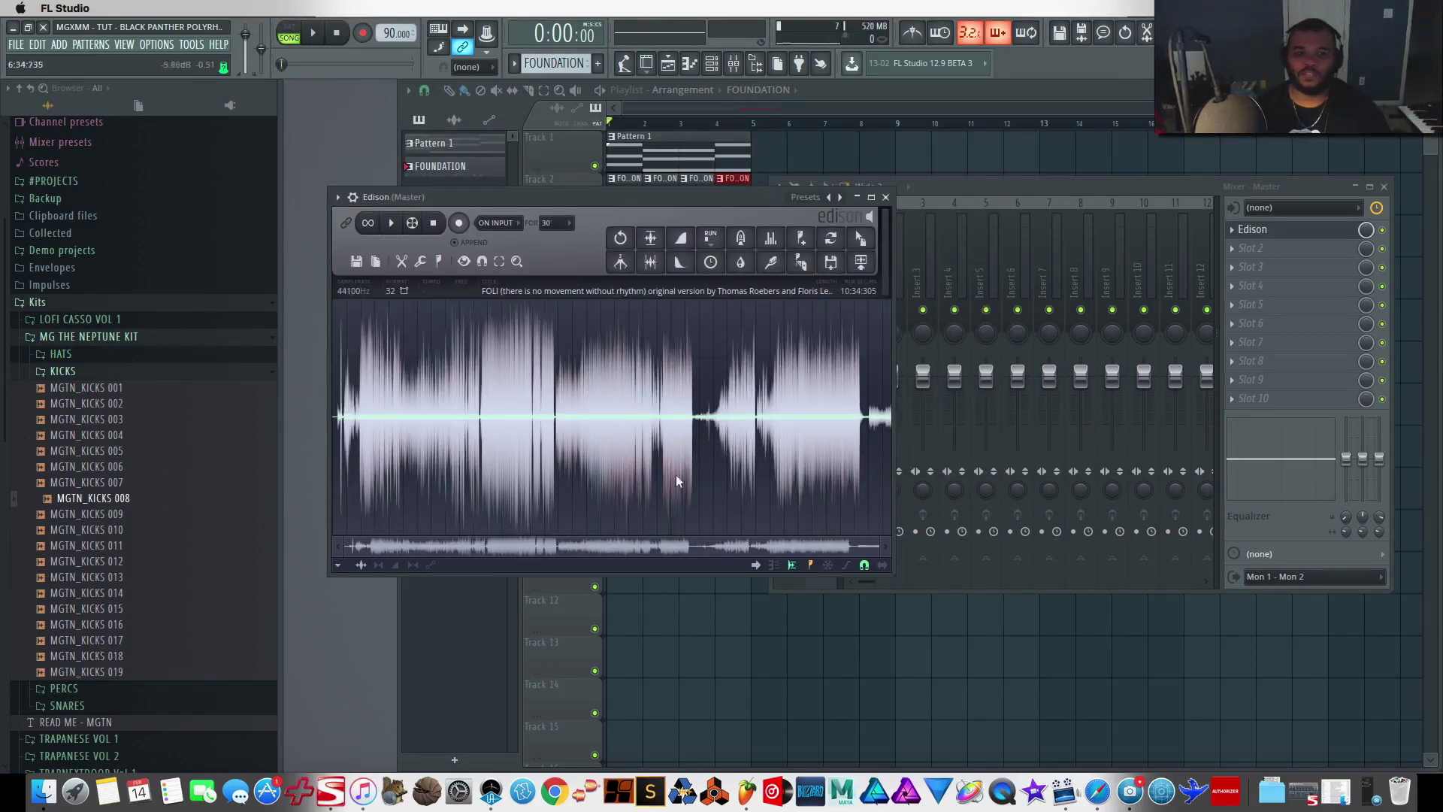
scroll(474, 387, "up", 5)
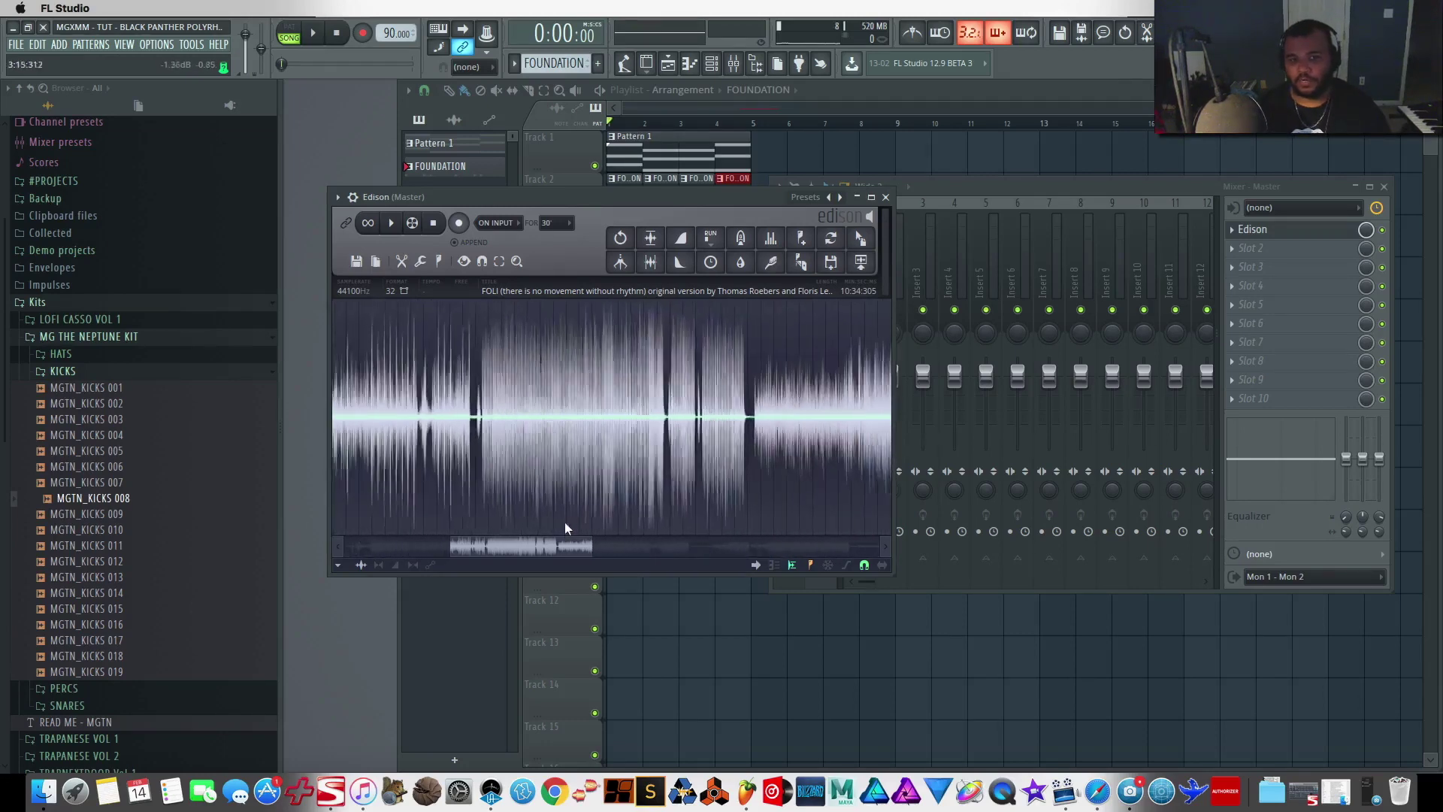
left_click_drag(550, 547, 376, 537)
scroll(650, 430, "down", 3)
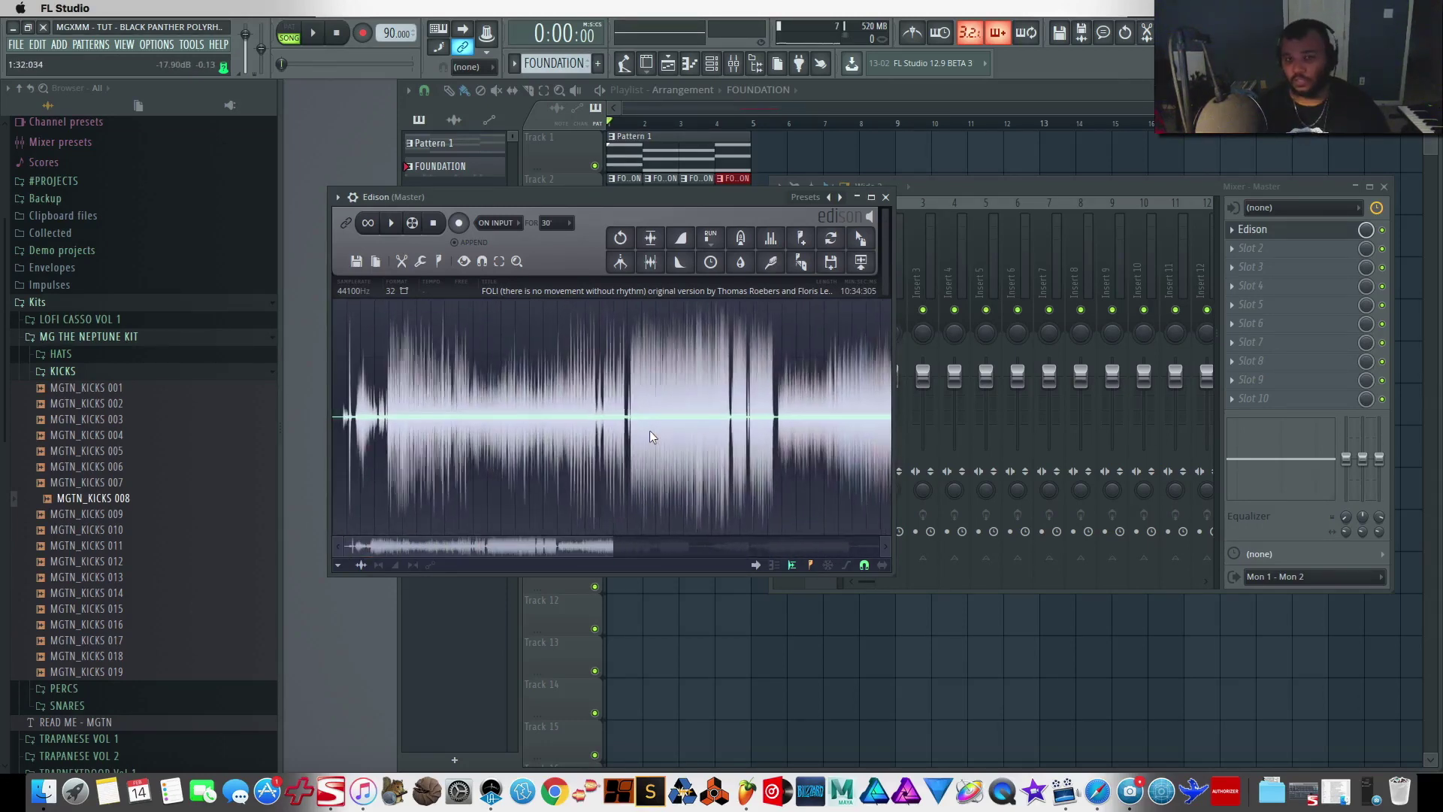
scroll(611, 417, "down", 1)
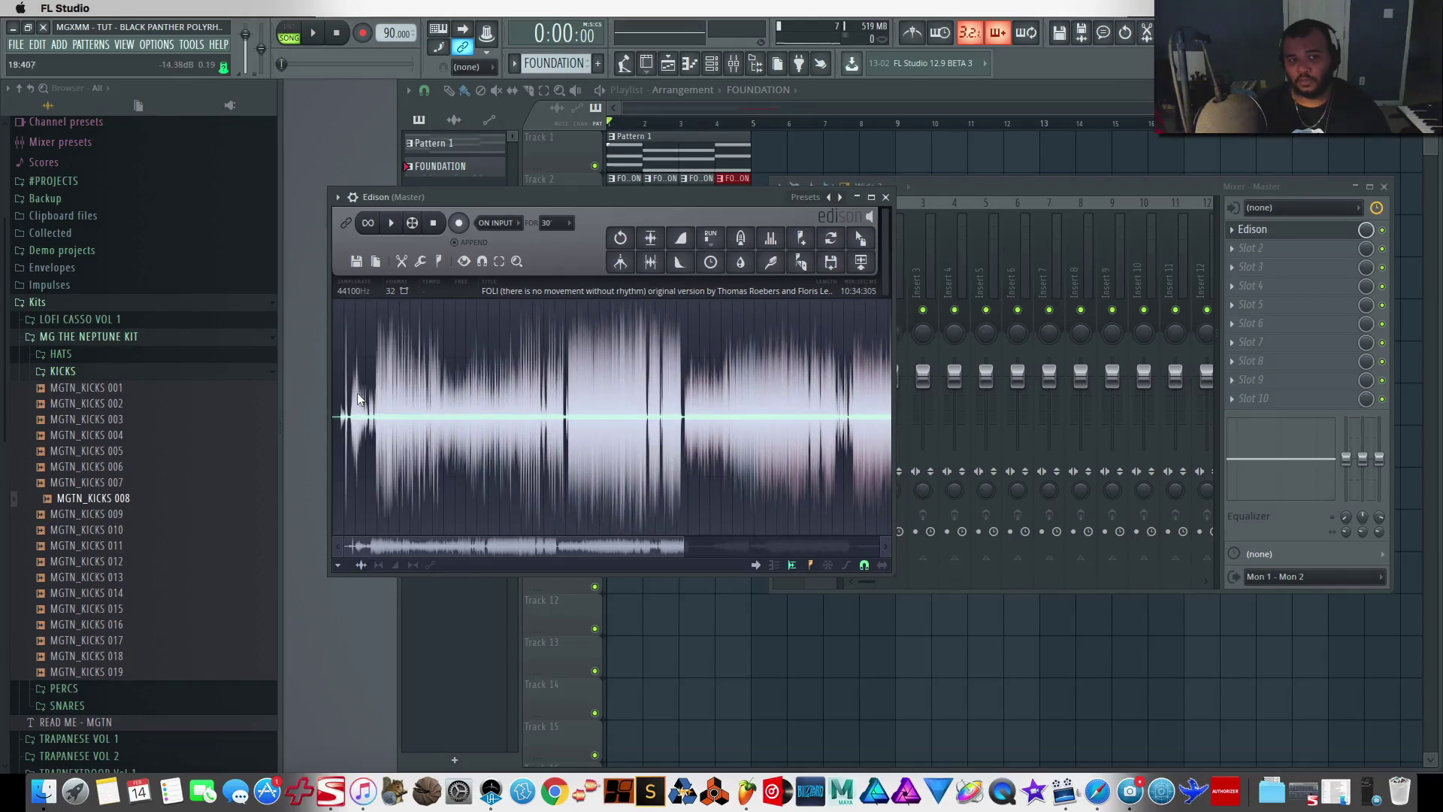
key("space")
key("space")
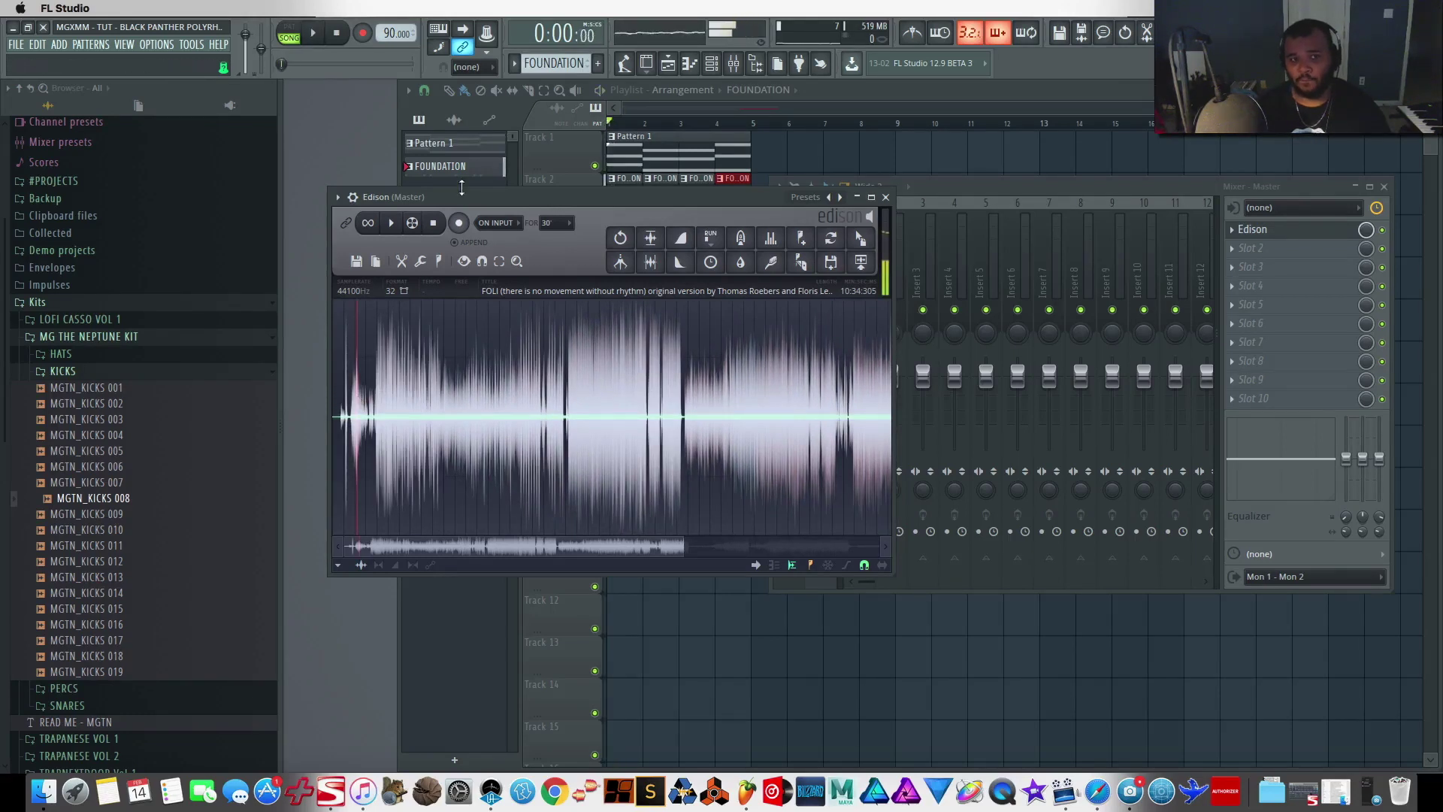
Switch to pattern mode and create a new pattern named AFRICA
left_click(297, 31)
left_click(598, 63)
type("AFRIC")
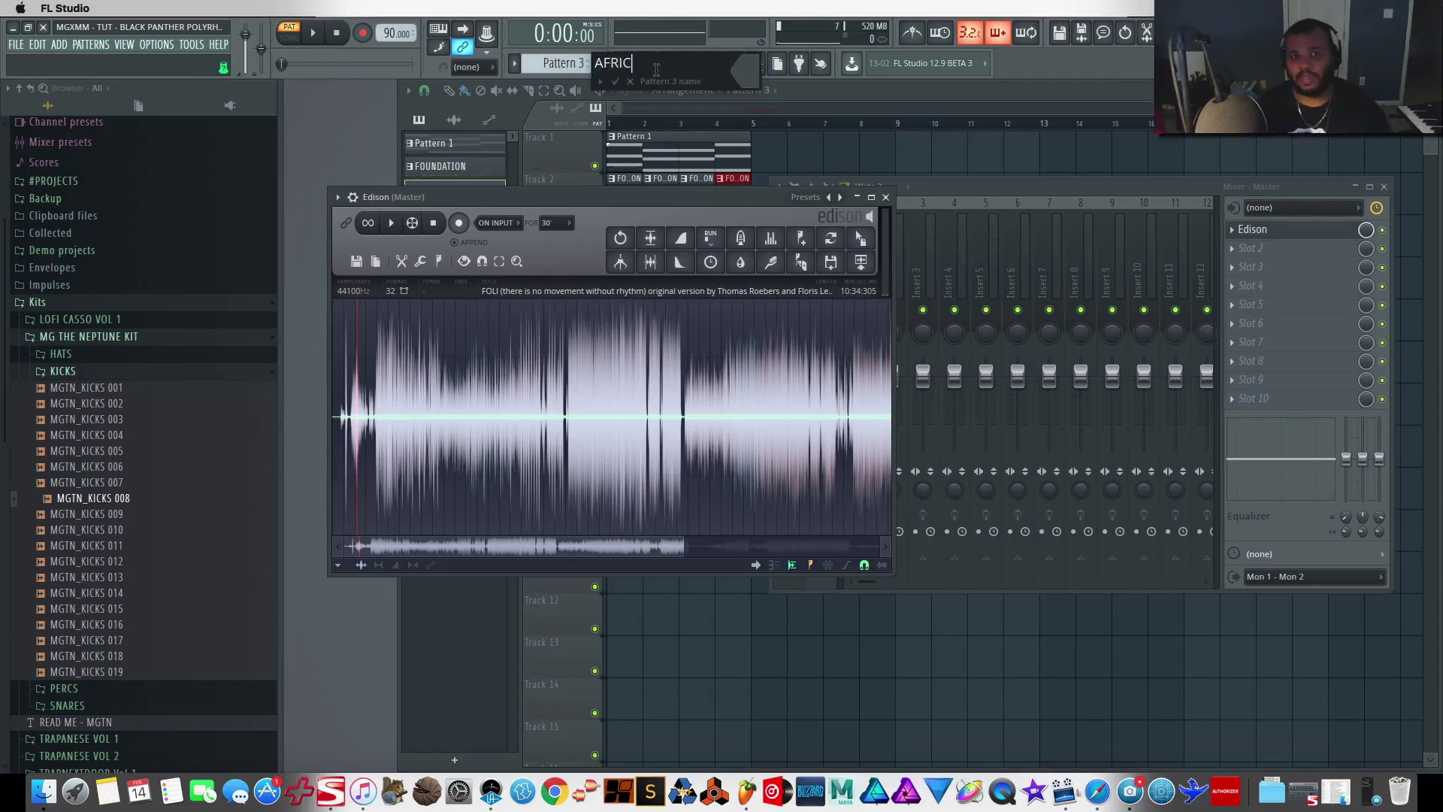
type("A")
key("Return")
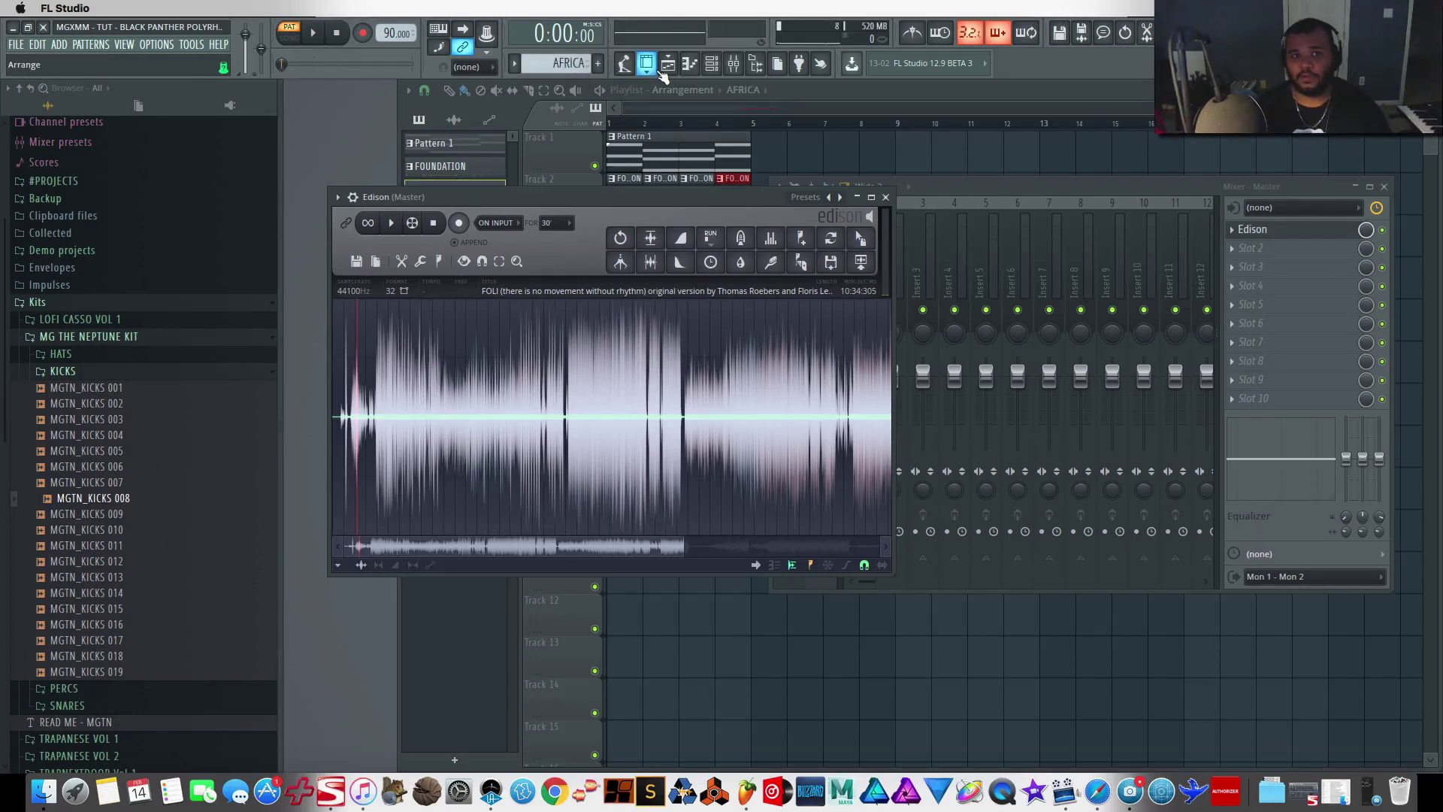
Audition the FOLI recording in Edison at several points across its length, looking for usable sections
left_click(391, 228)
left_click(395, 362)
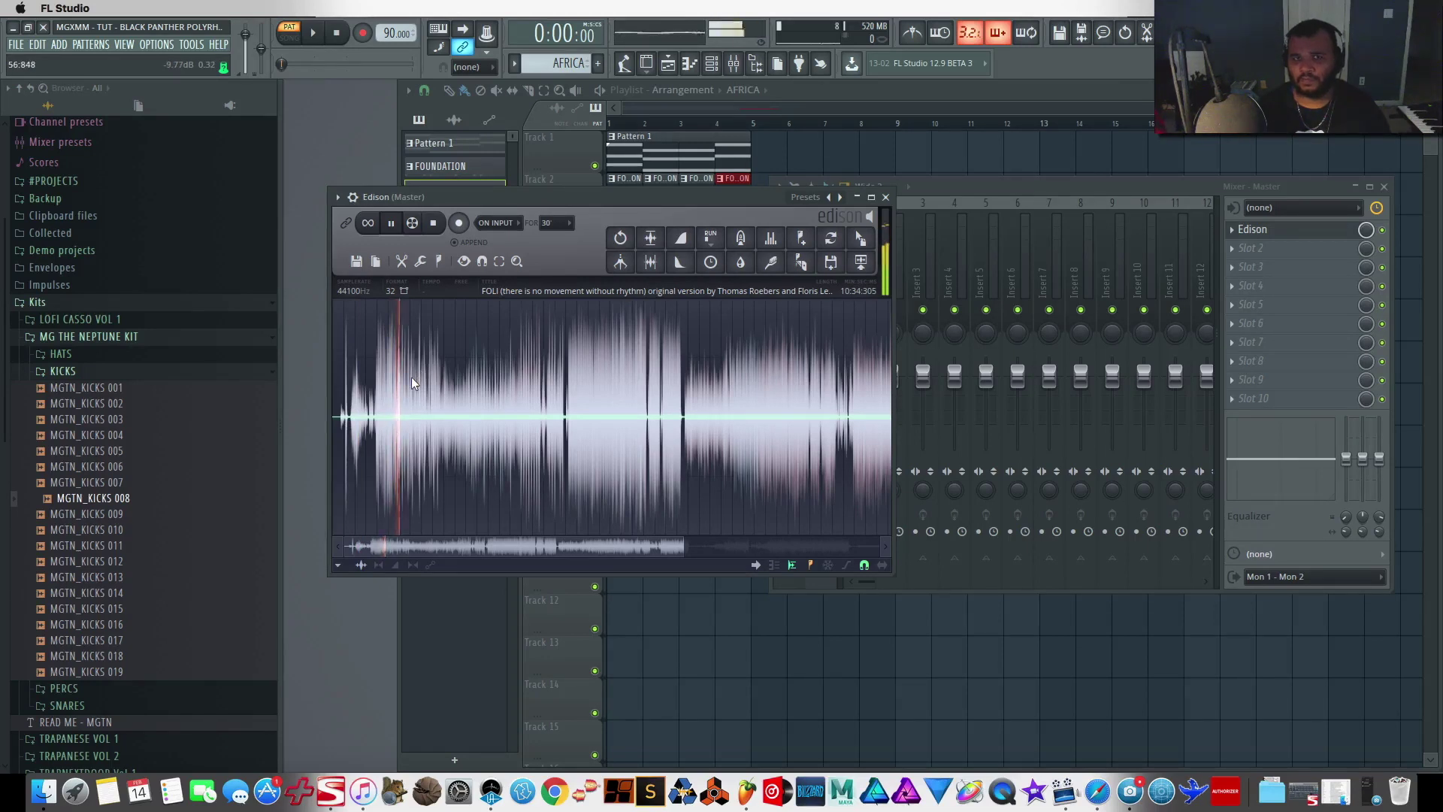
left_click(449, 396)
left_click(527, 394)
left_click(554, 394)
left_click(586, 393)
left_click(616, 394)
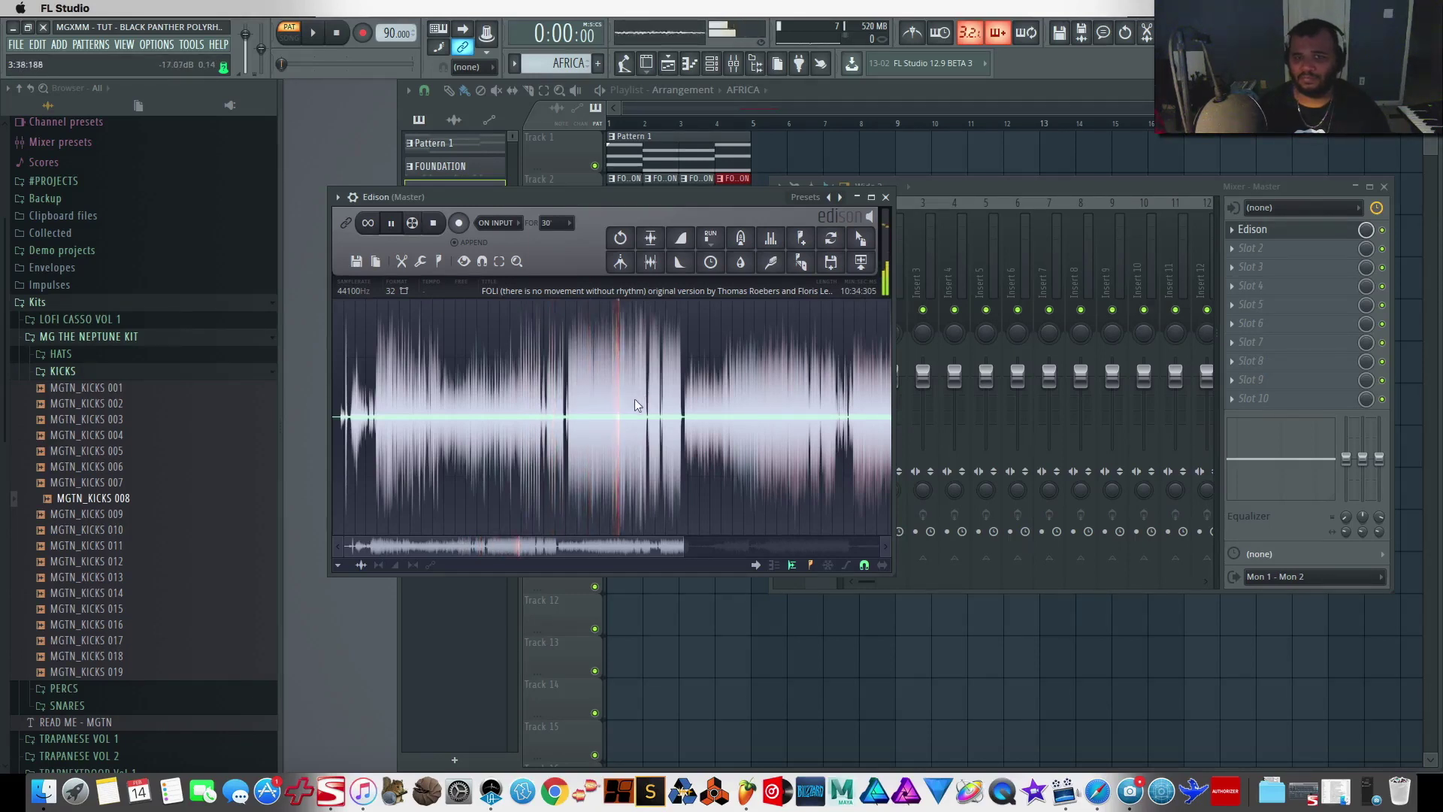
left_click(712, 384)
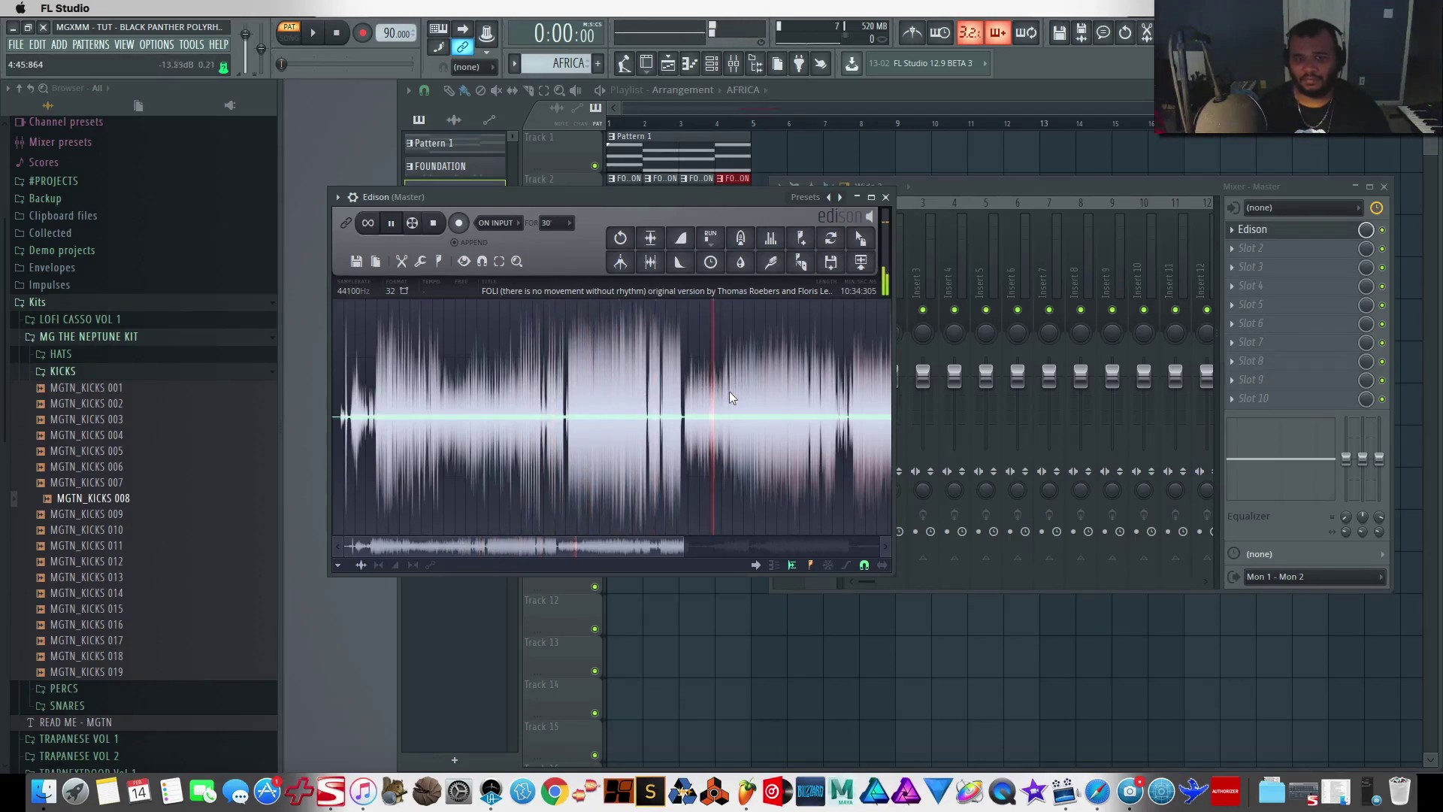
left_click(751, 390)
left_click_drag(774, 545, 816, 543)
left_click(854, 379)
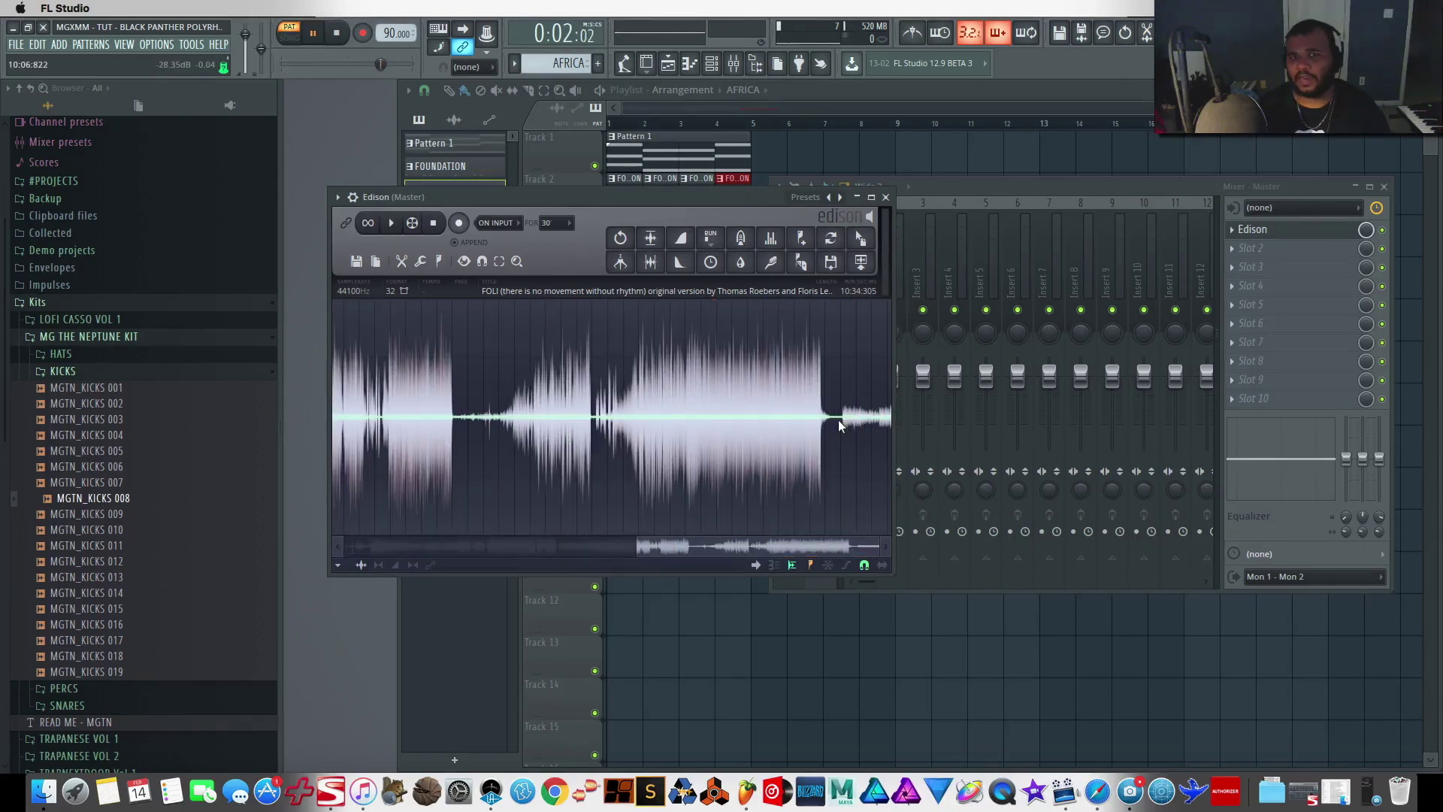
key("space")
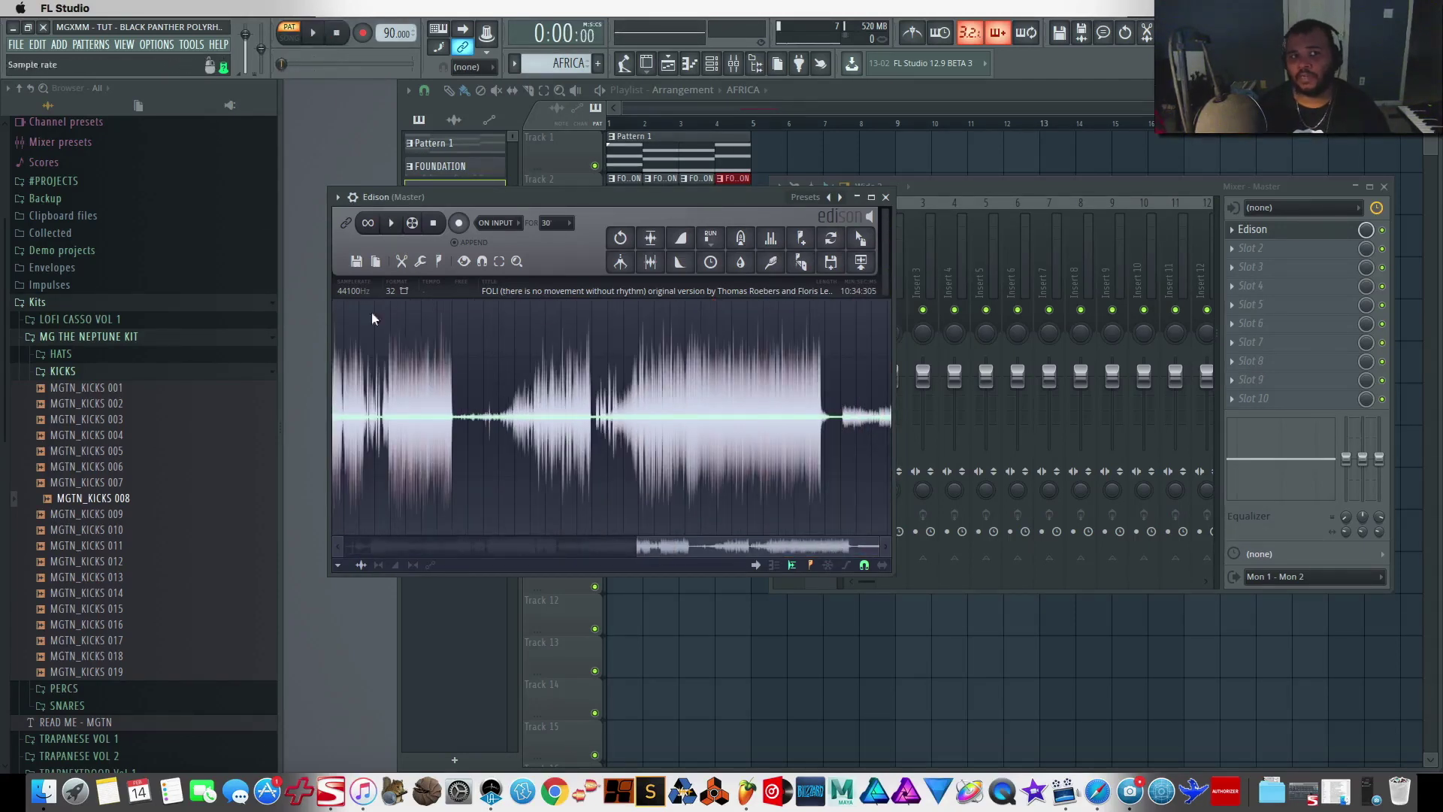
Select the quiet passage of the FOLI recording from about 6:51 to 7:08
left_click_drag(593, 196, 679, 194)
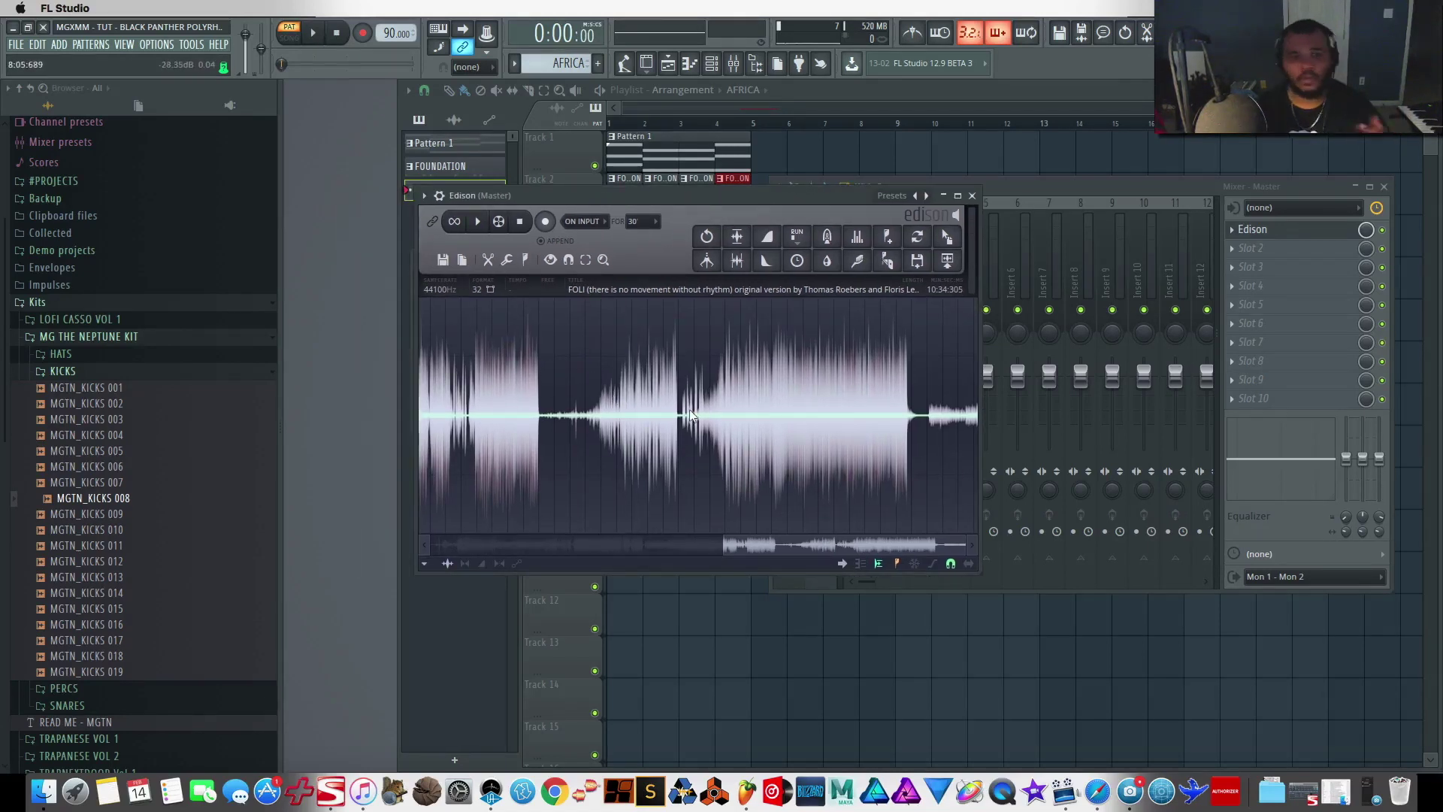
left_click_drag(788, 551, 740, 552)
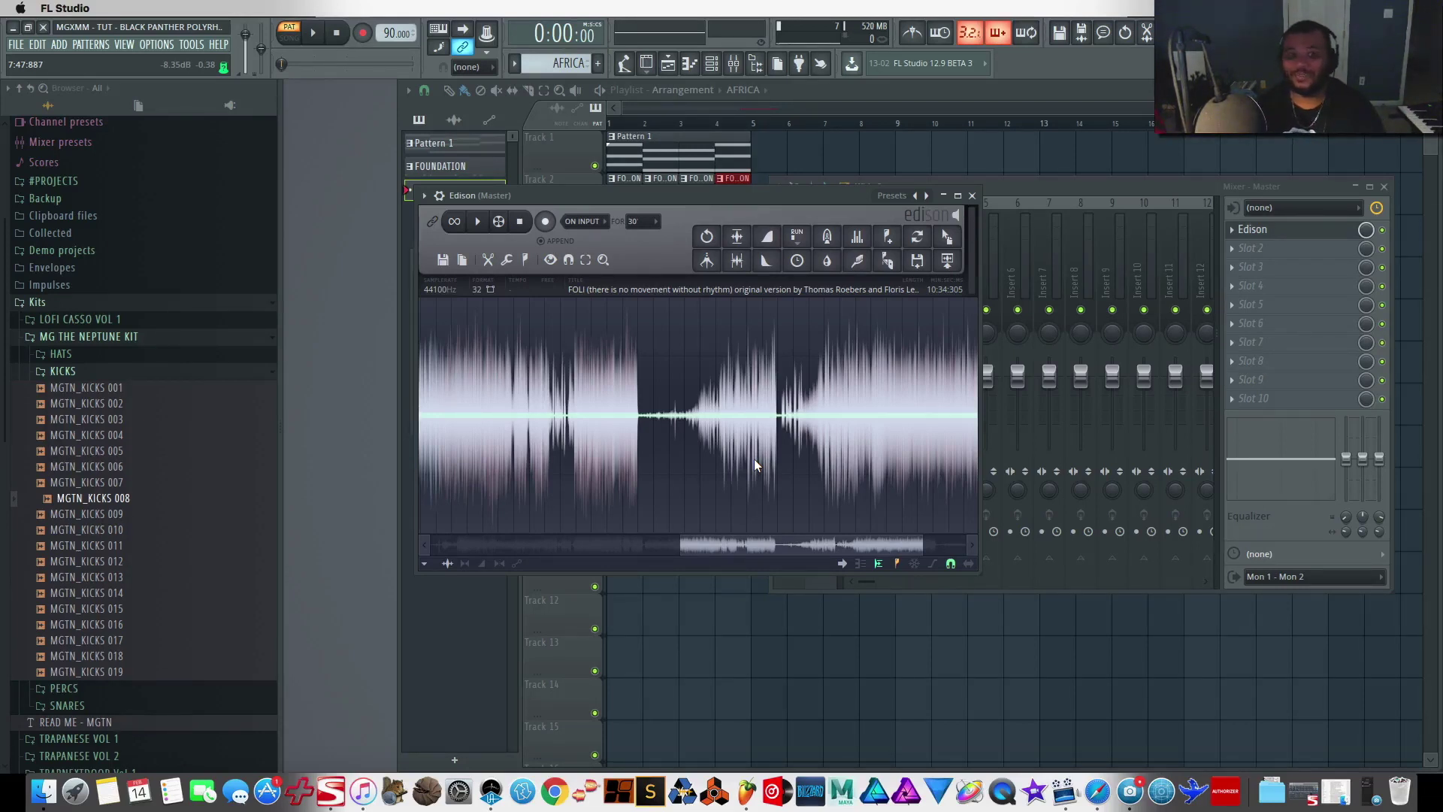
left_click(651, 424)
scroll(669, 417, "up", 5)
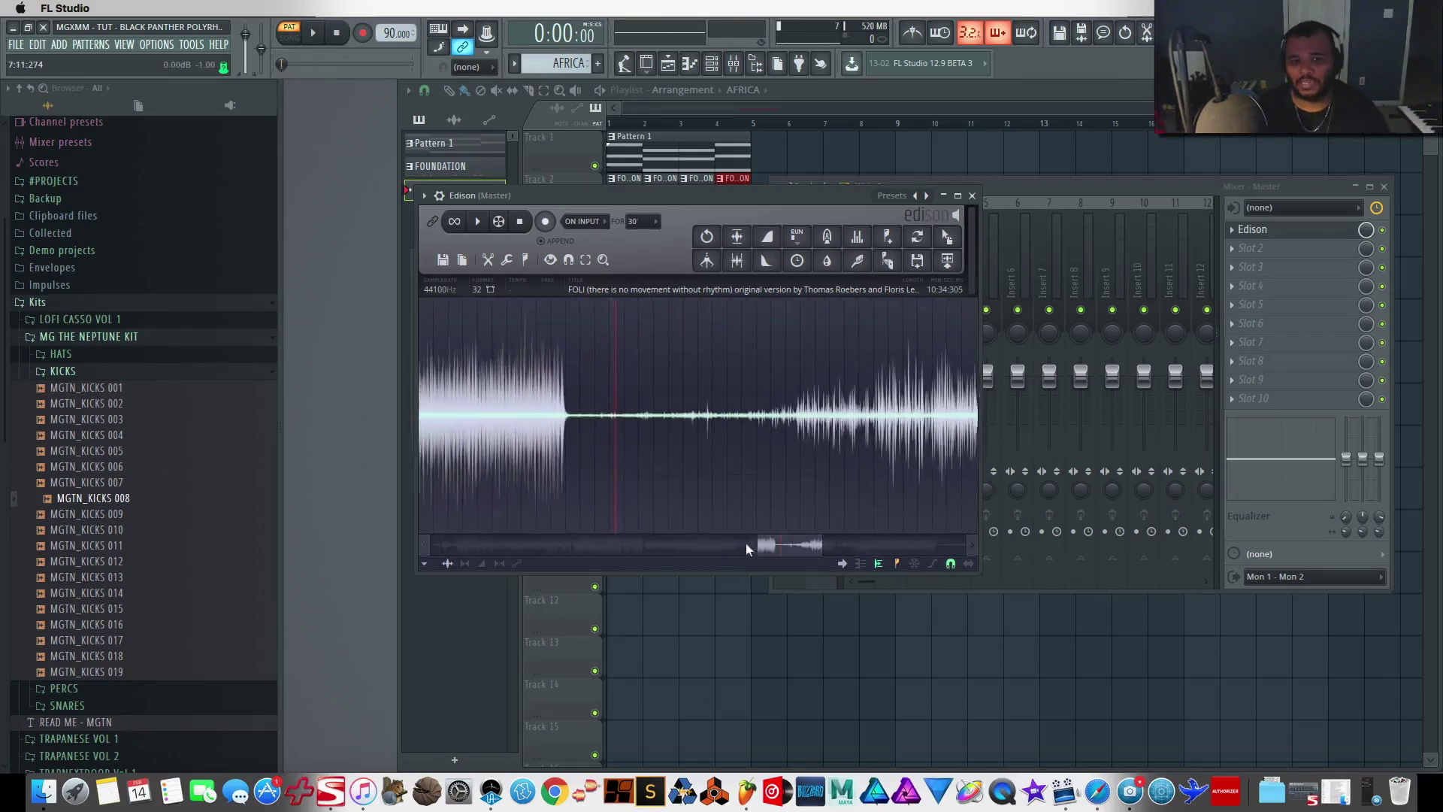
left_click_drag(714, 382, 607, 397)
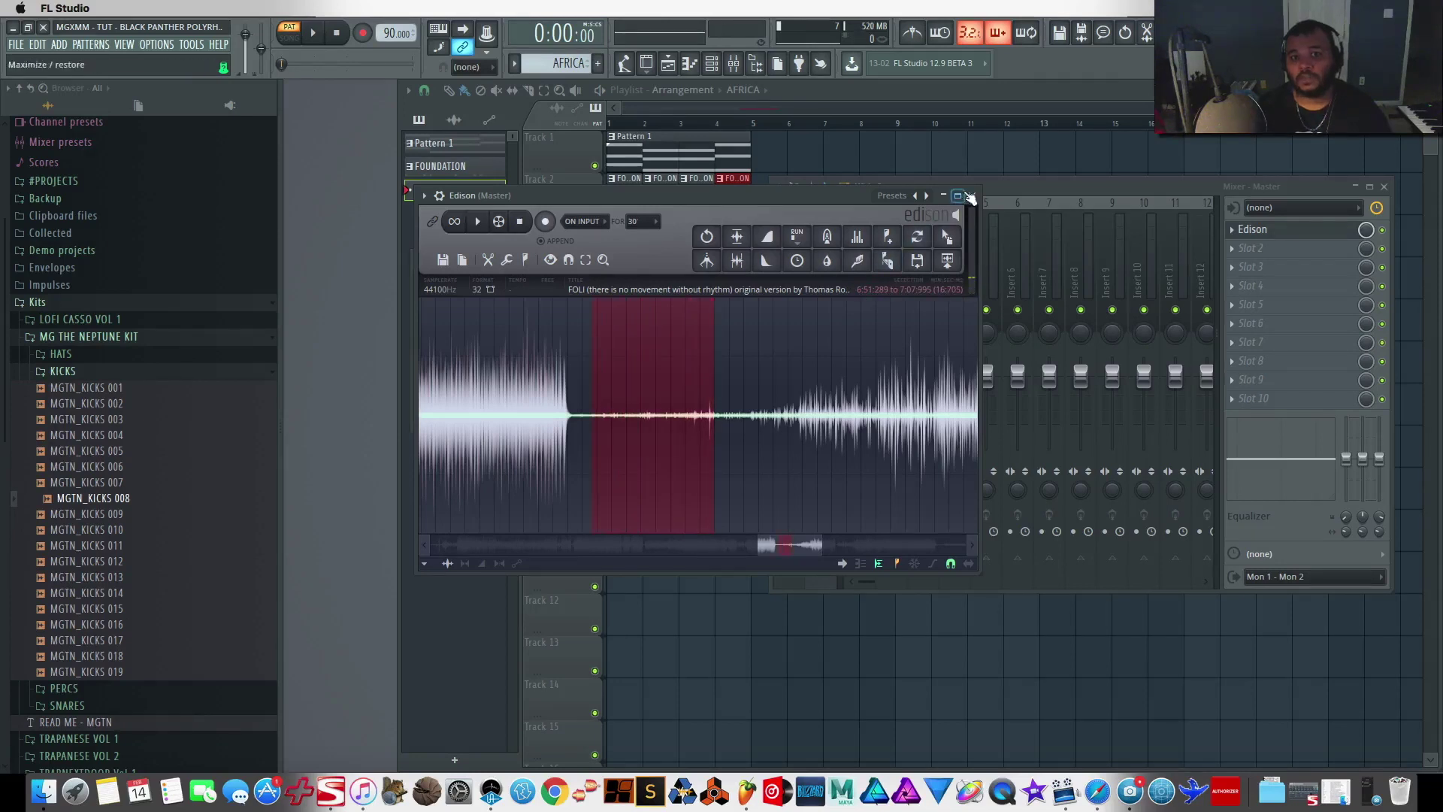
Place the selected Edison passage as an audio clip on Track 3 of the playlist, starting at bar 1
left_click_drag(836, 194, 1015, 341)
left_click_drag(1125, 384, 643, 228)
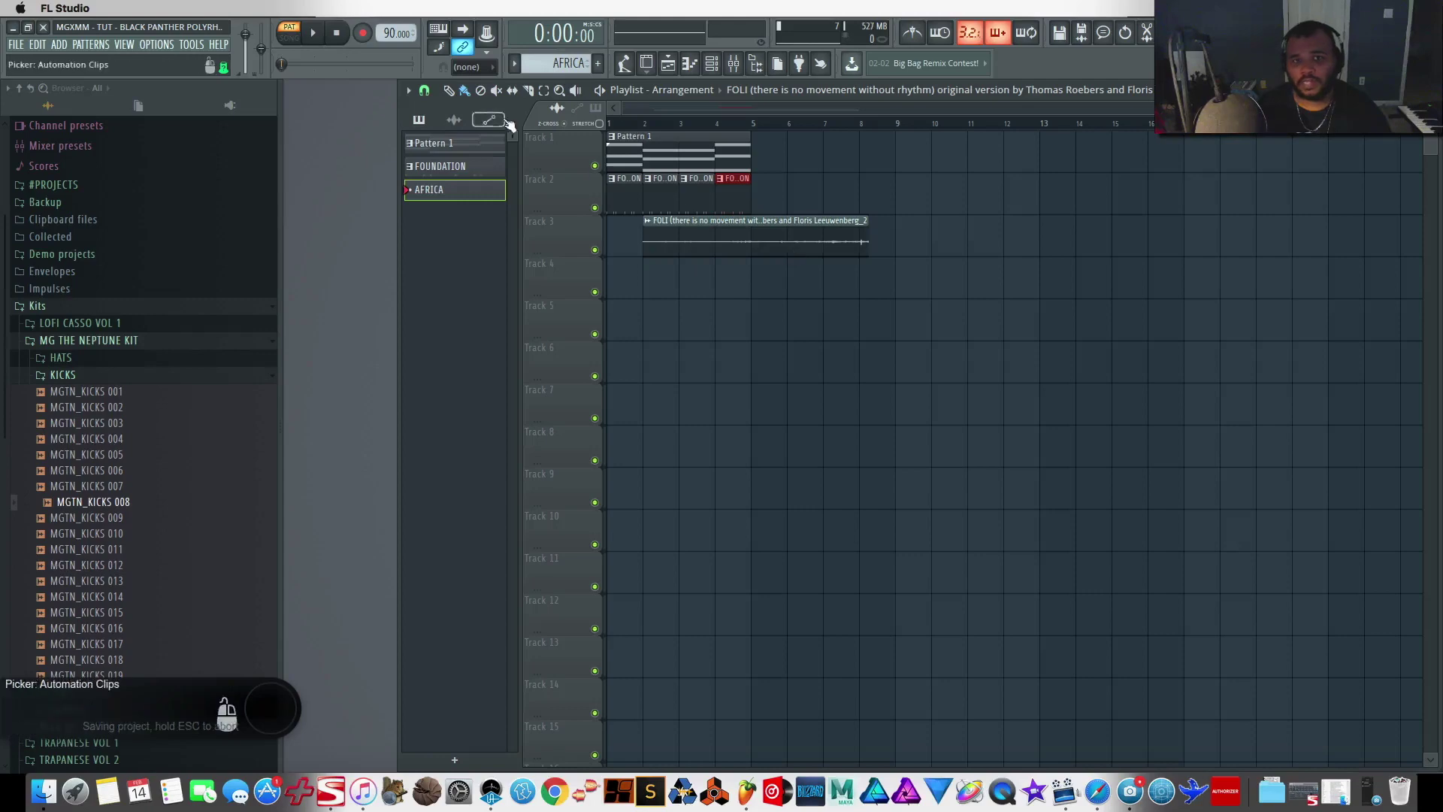
left_click_drag(784, 232, 748, 232)
Play the song and shorten the audio clip on Track 3 to about four bars, keeping its start at bar 1
left_click(290, 36)
key("space")
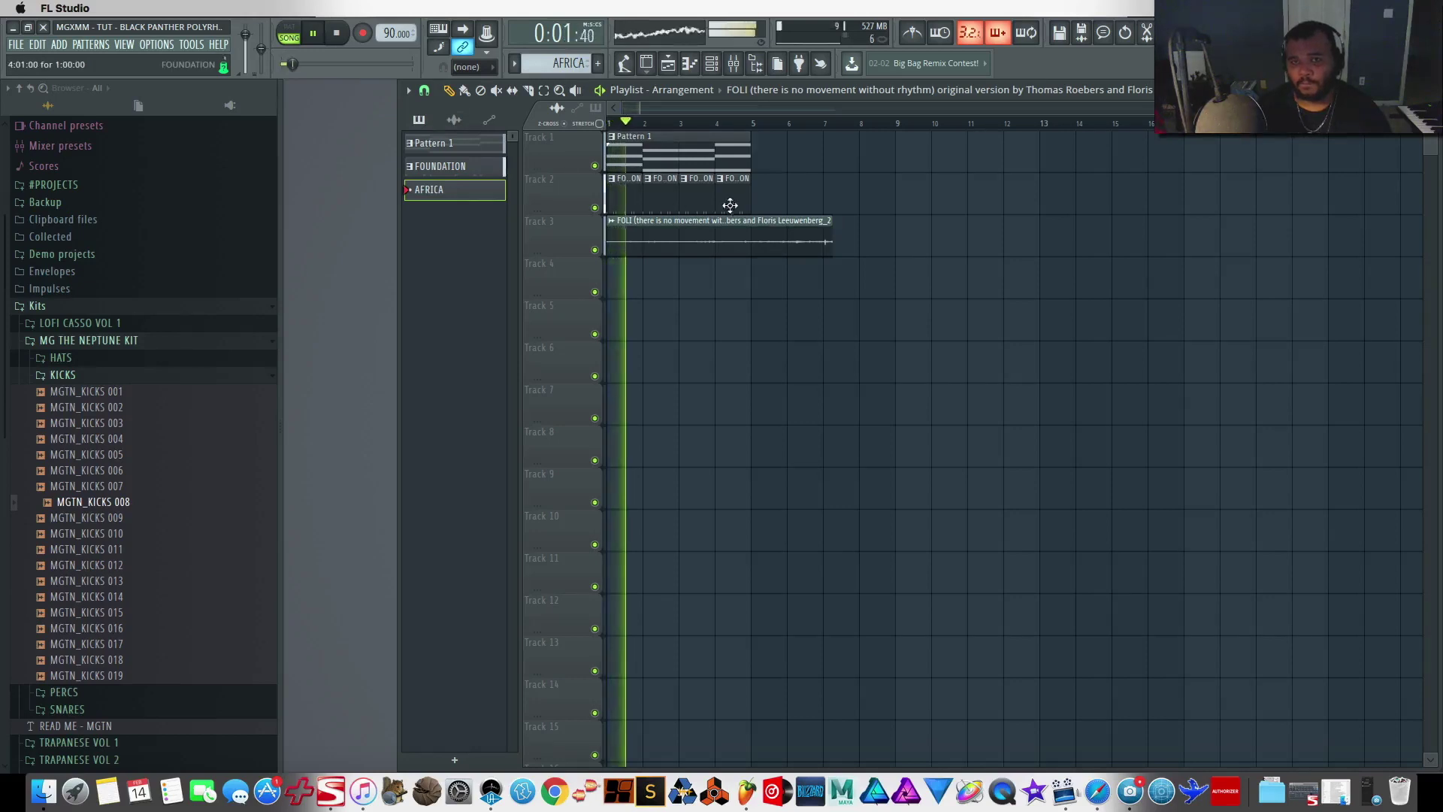
mouse_move(611, 245)
left_mouse_down()
mouse_move(659, 236)
mouse_move(601, 242)
left_mouse_up()
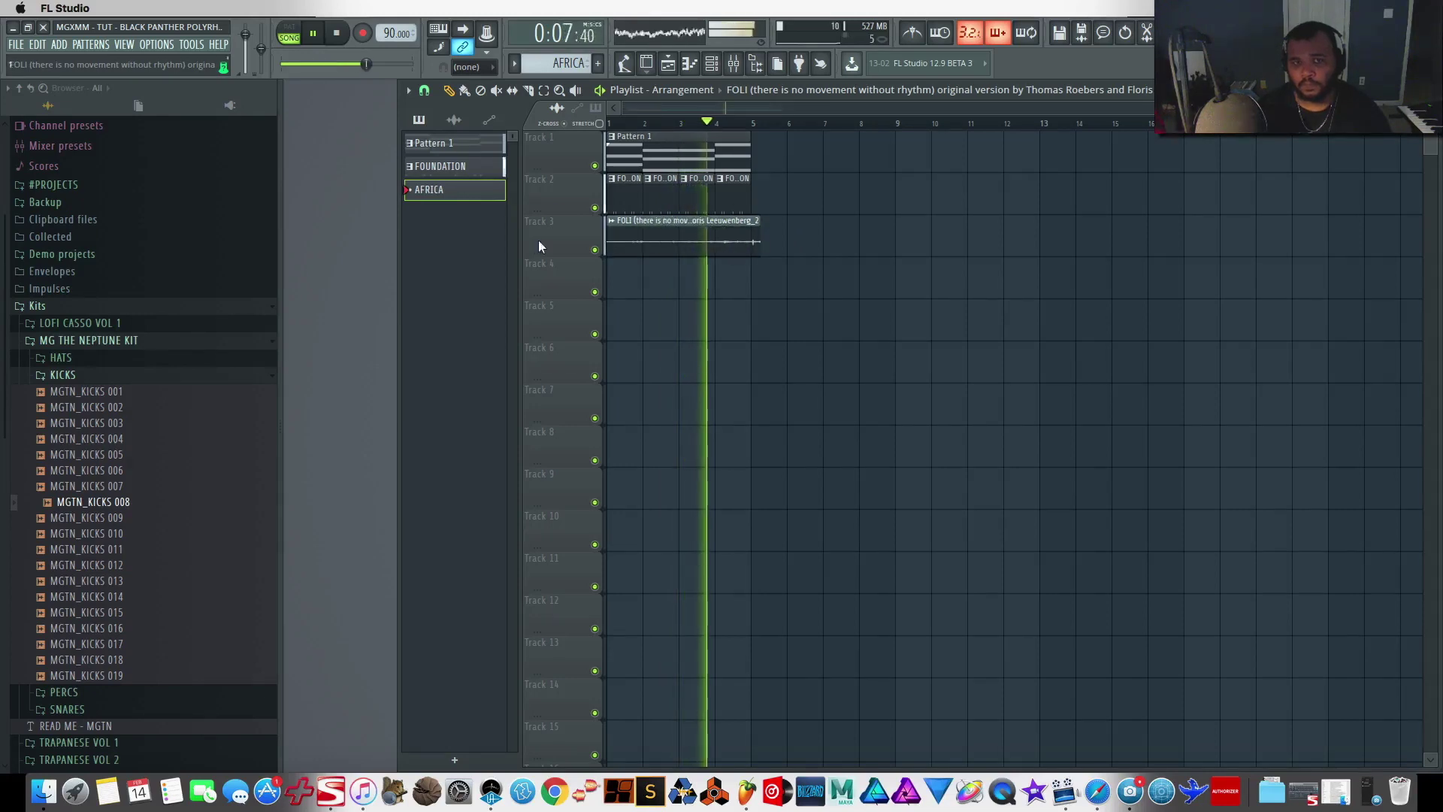
Stop playback and rename the FOLI audio clip channel as AMBIENCE
left_click(711, 64)
key("space")
right_click(553, 287)
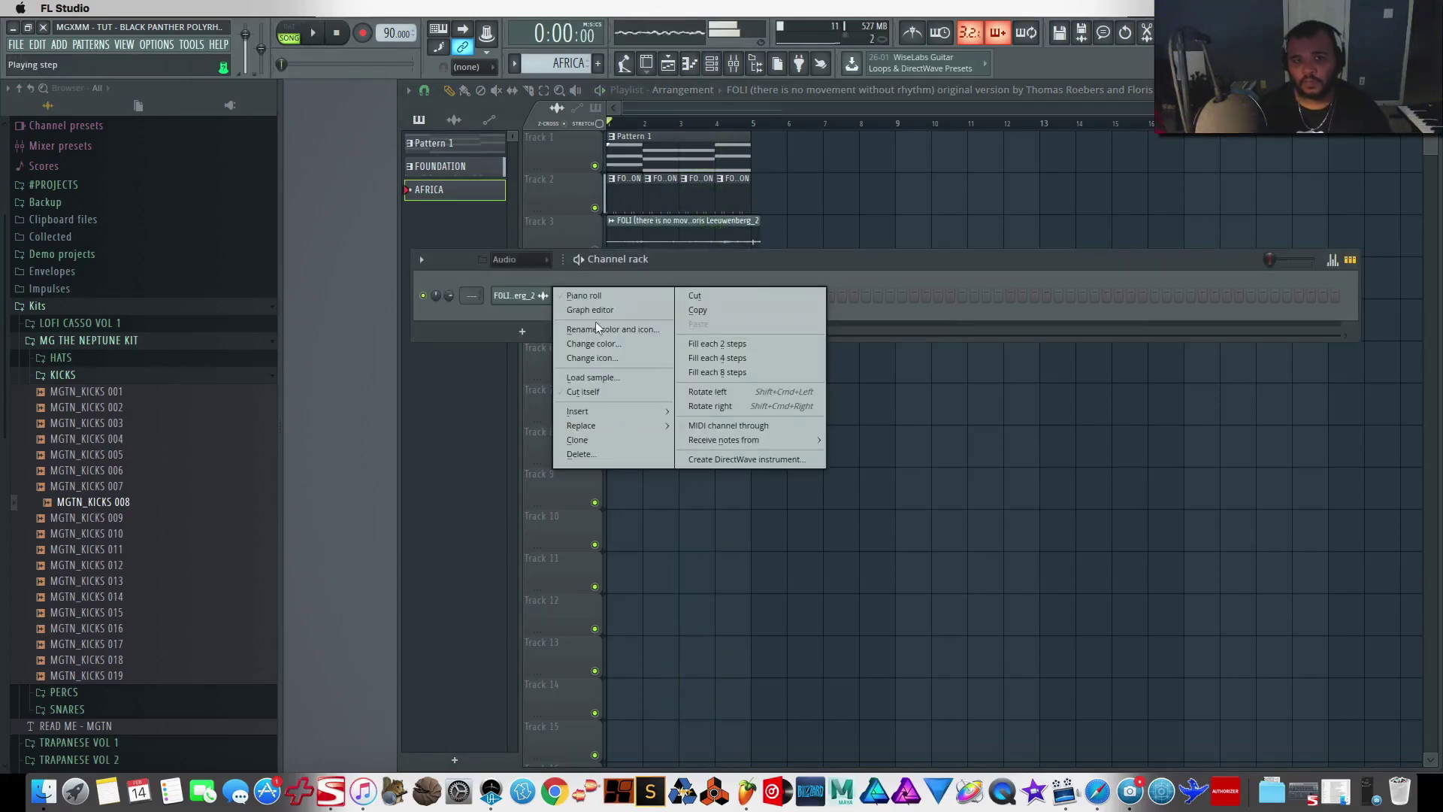
left_click(594, 329)
type("AMBIE")
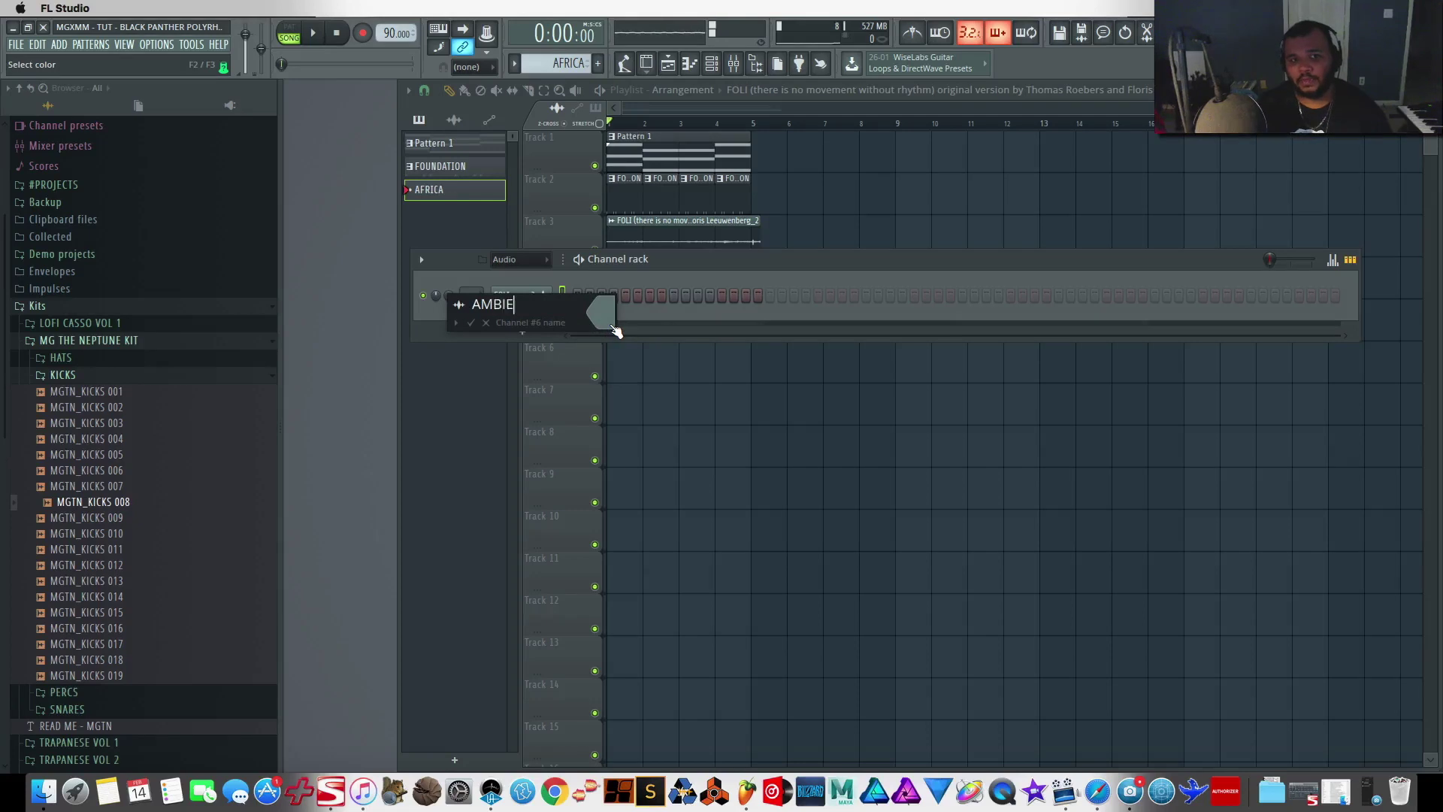
type("NCE")
key("Return")
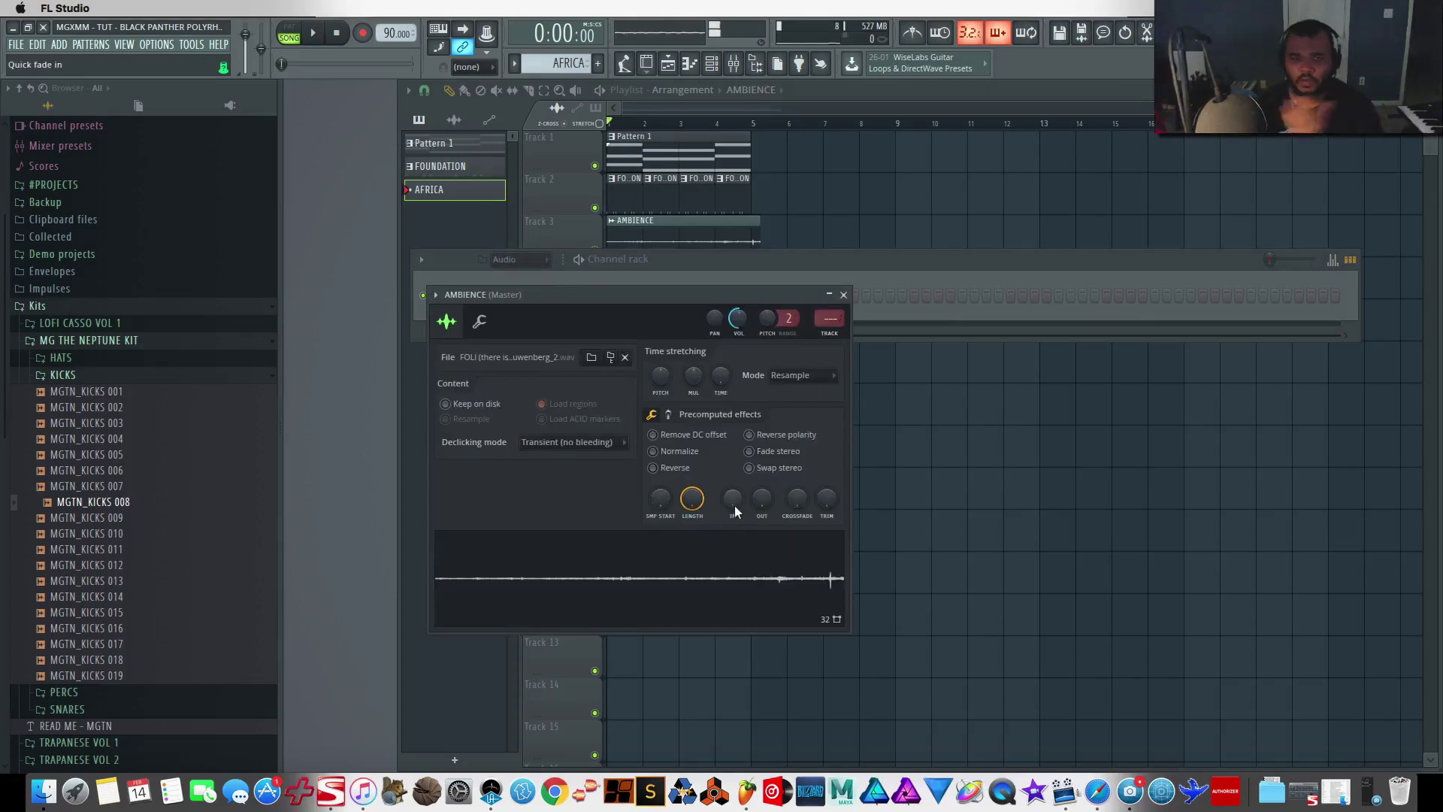
Try the Swap stereo and Fade stereo precomputed effects on the AMBIENCE sample
left_click(782, 469)
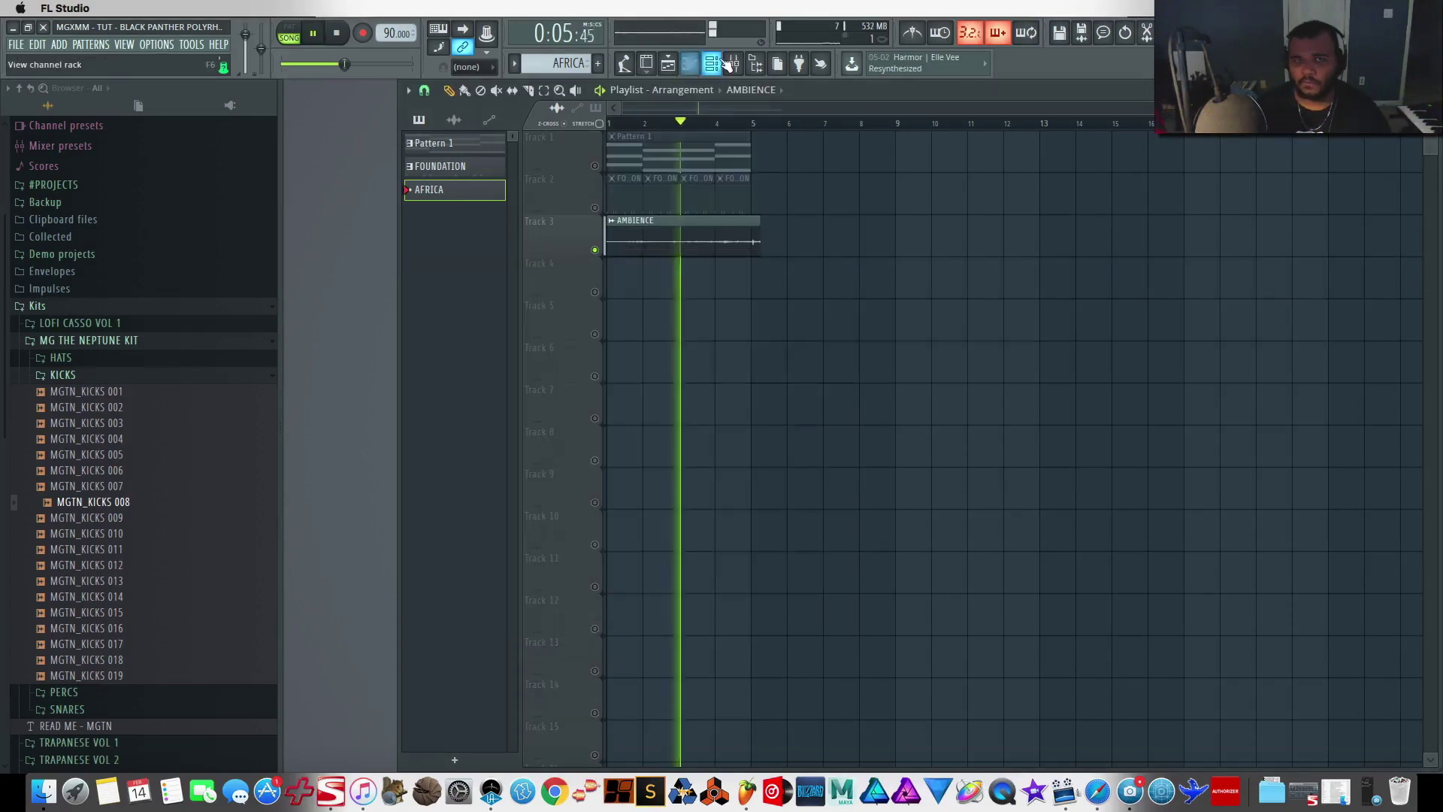
key("F6")
left_click(519, 297)
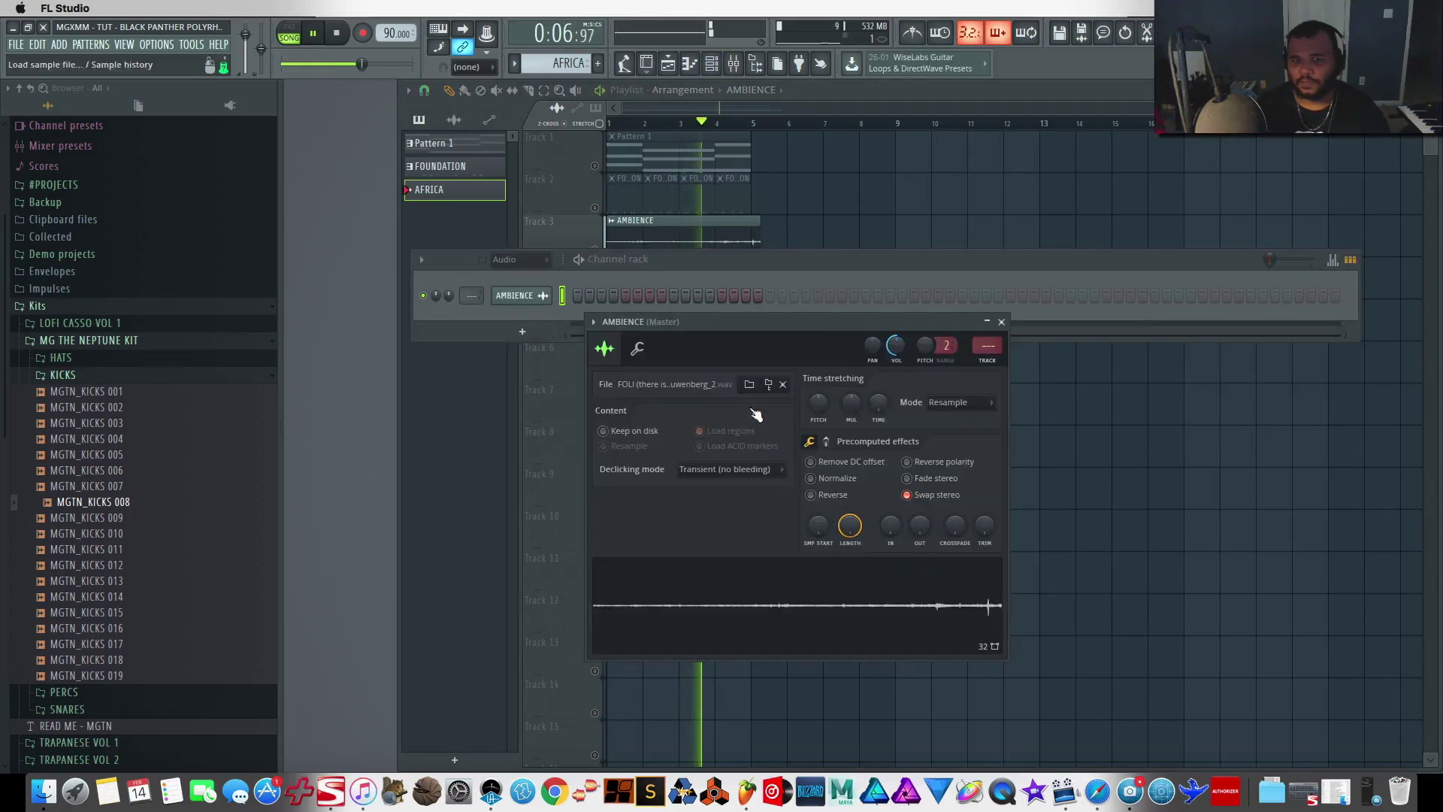
left_click(906, 478)
left_click(907, 494)
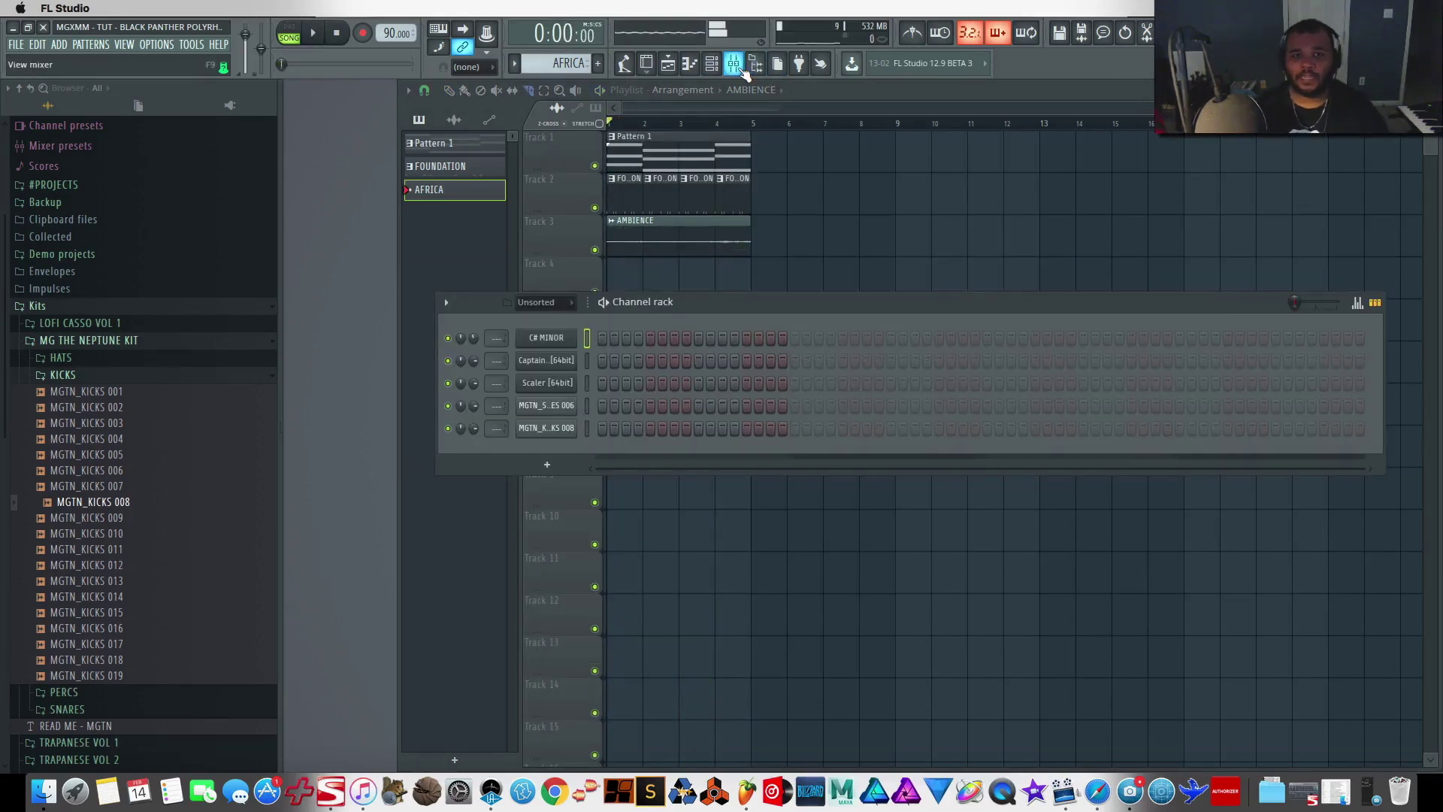
Reopen Edison from the master mixer track and audition an earlier part of the FOLI recording, around 1:53
left_click(743, 70)
left_click(1299, 235)
scroll(823, 504, "down", 2)
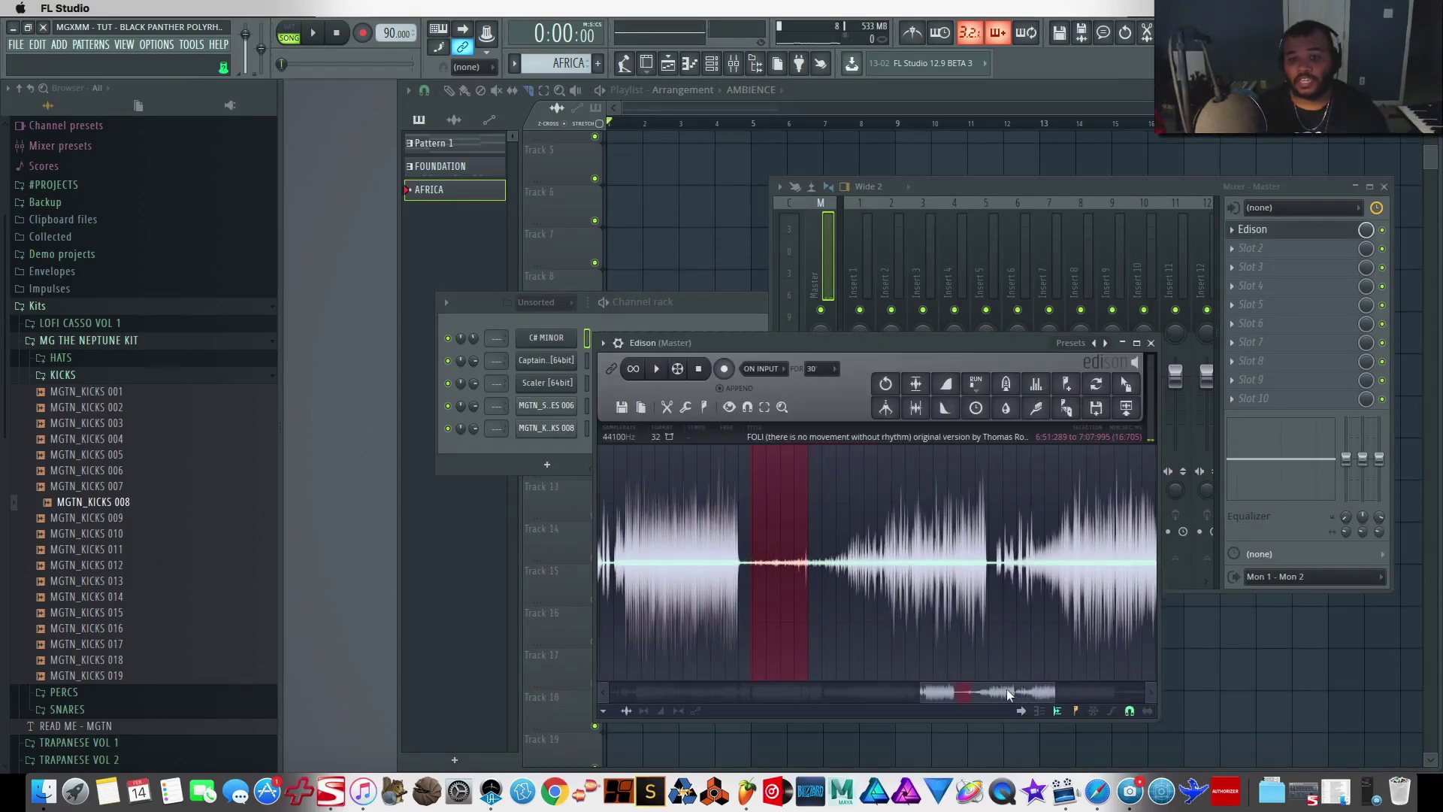
left_click_drag(1008, 693, 859, 625)
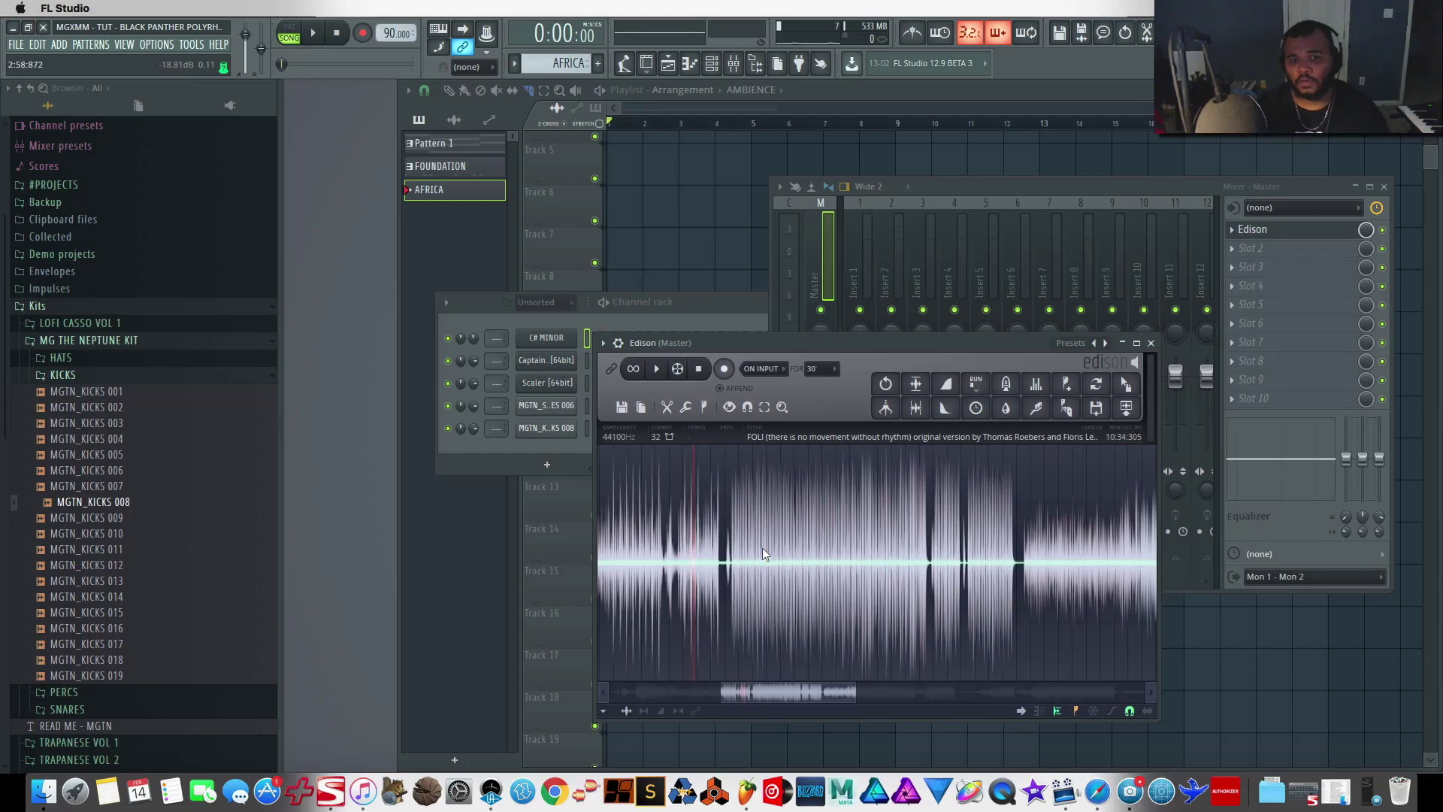
scroll(763, 548, "up", 2)
key("space")
key("space")
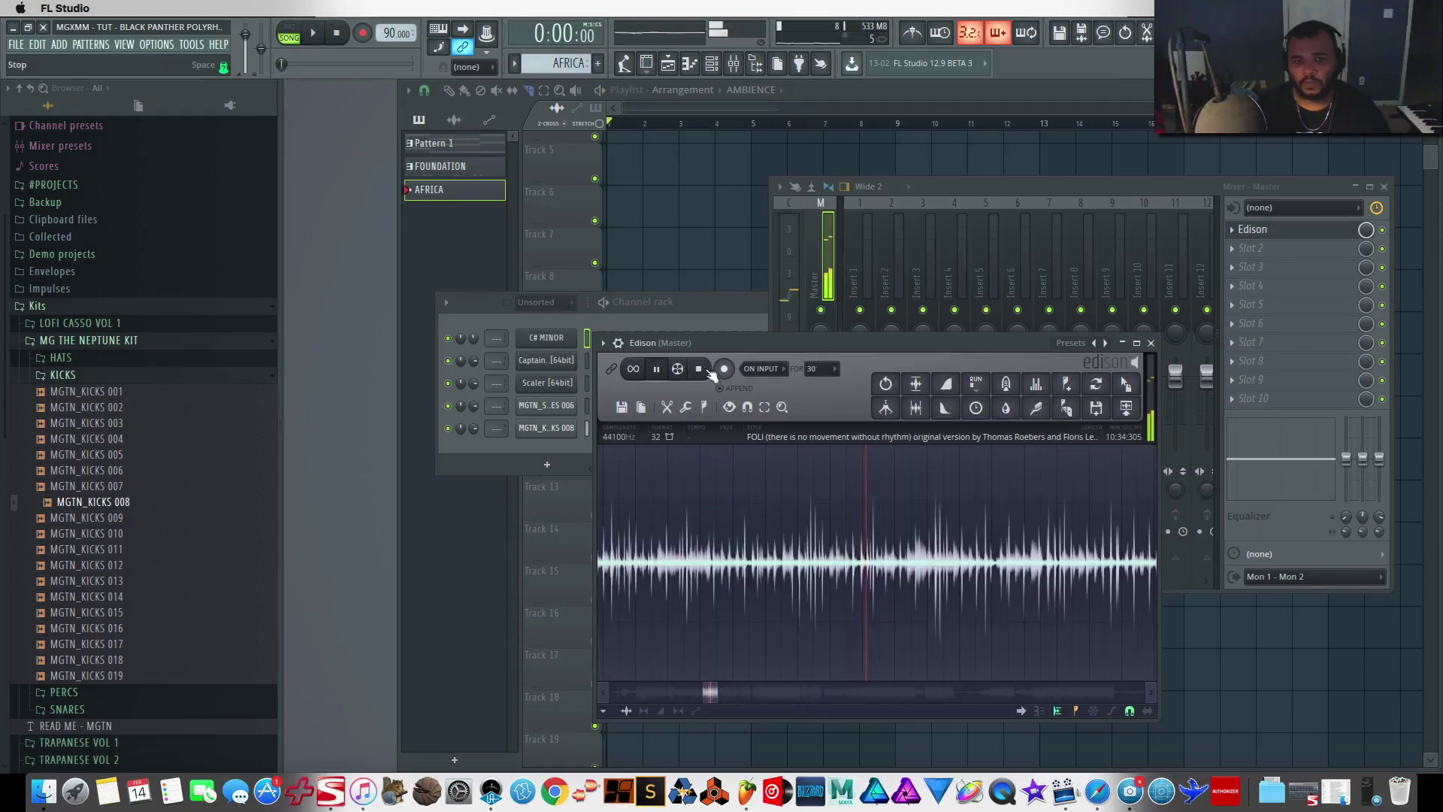
left_click(710, 371)
left_click(677, 537)
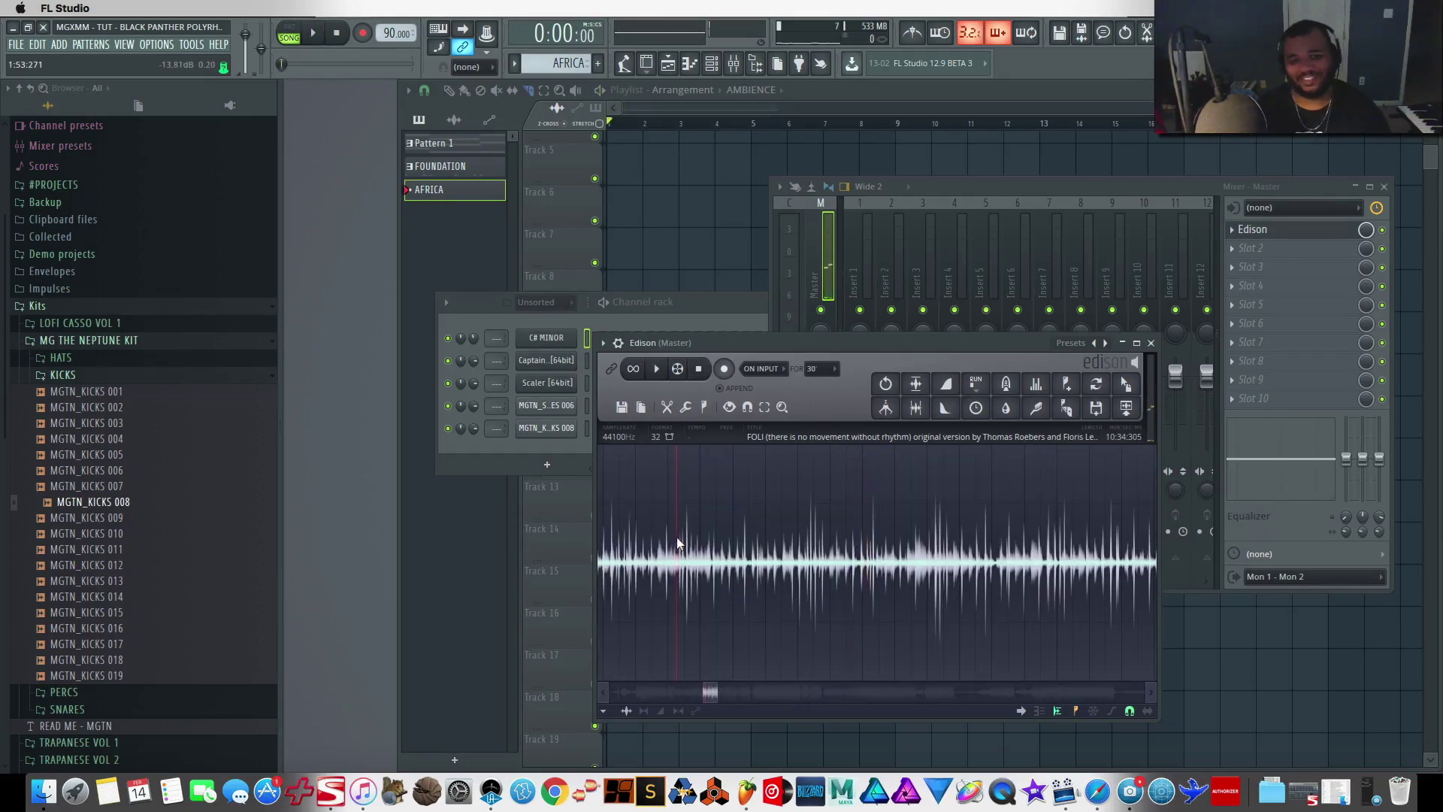
left_click(657, 370)
scroll(701, 551, "up", 3)
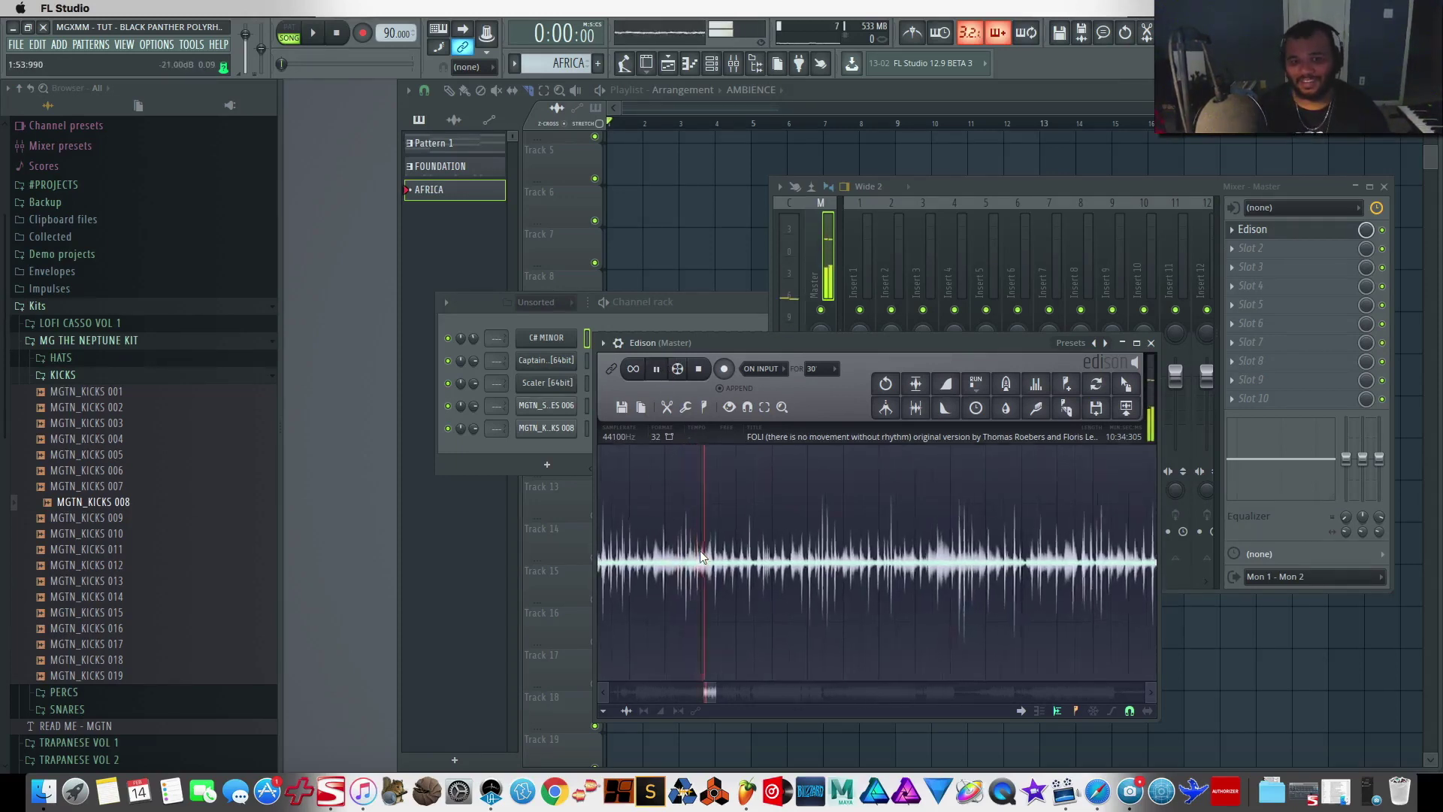
Select the FOLI passage from 1:52:680 to 2:00:397 and trim the recording to that selection
left_click_drag(676, 553, 961, 531)
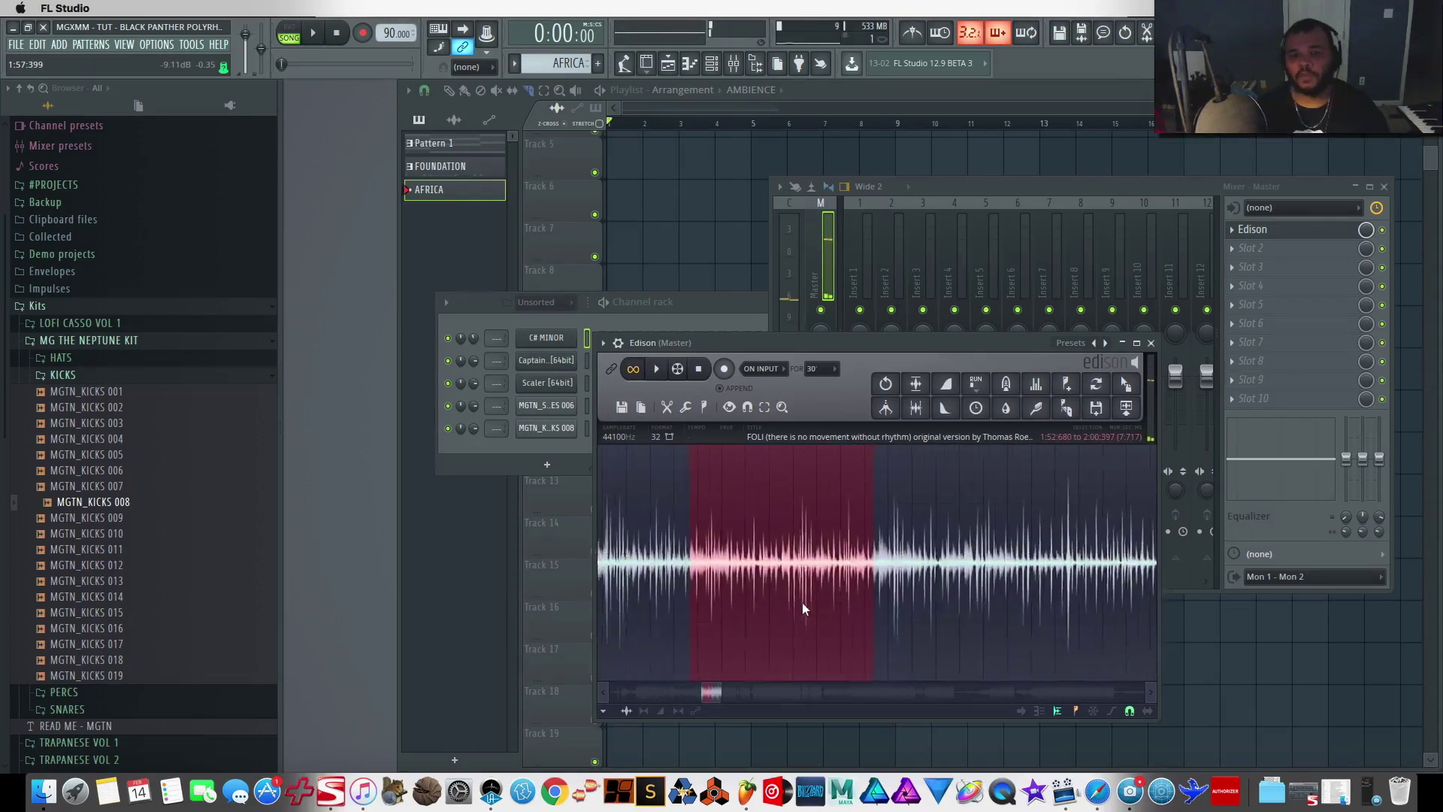
scroll(801, 602, "down", 1)
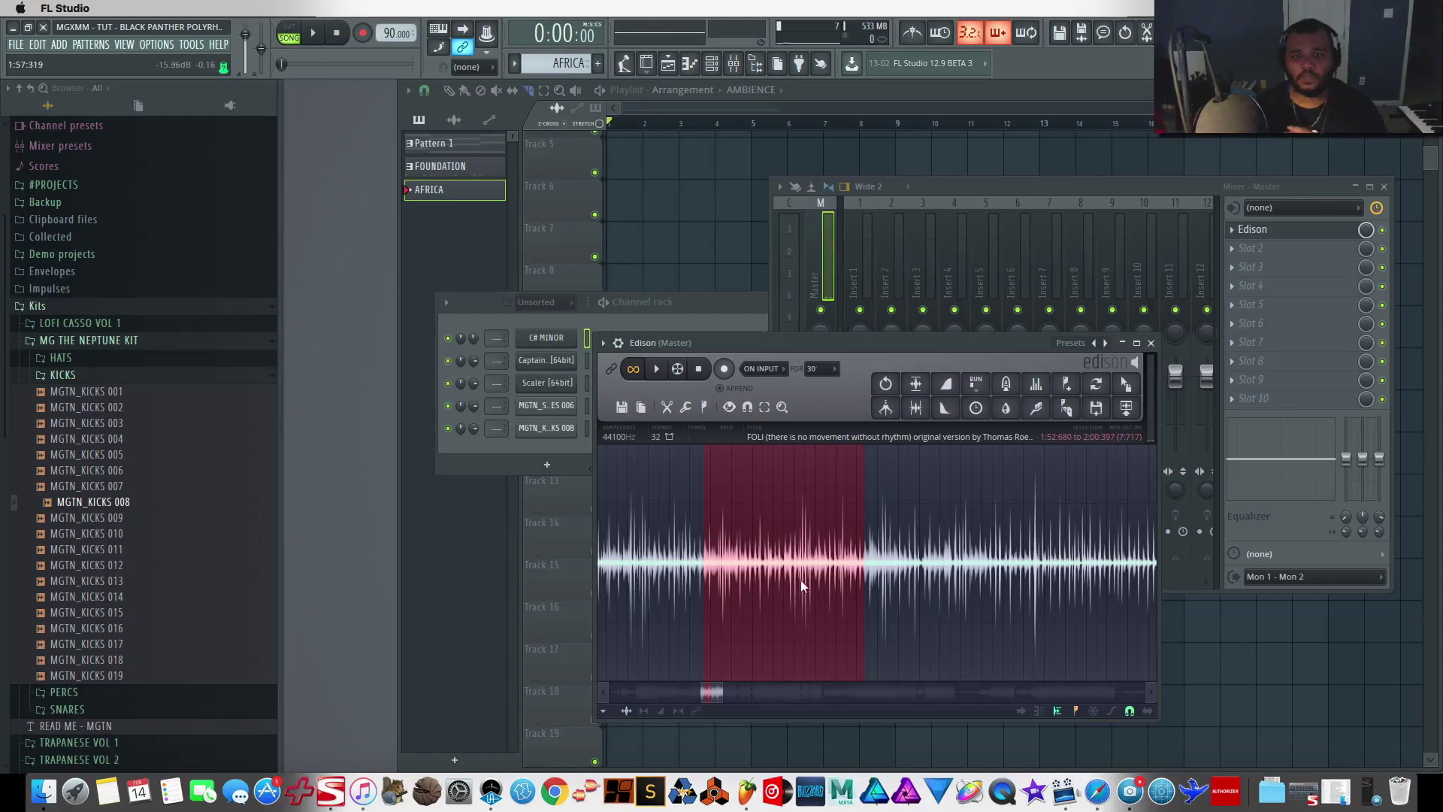
right_click(800, 589)
left_click(825, 575)
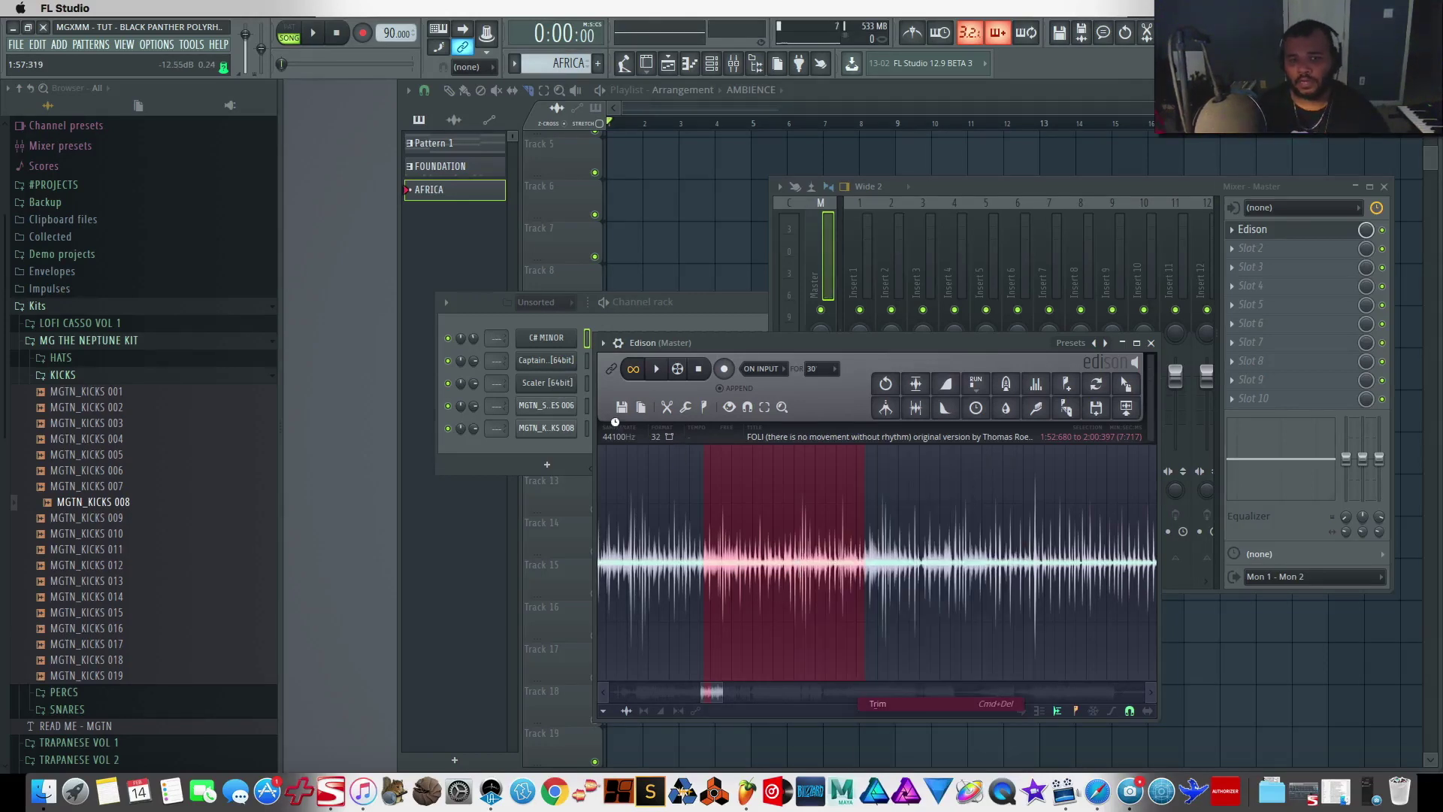
Save the trimmed sample to the Desktop as a WAV file named Africa Elders and close Edison
left_click(622, 407)
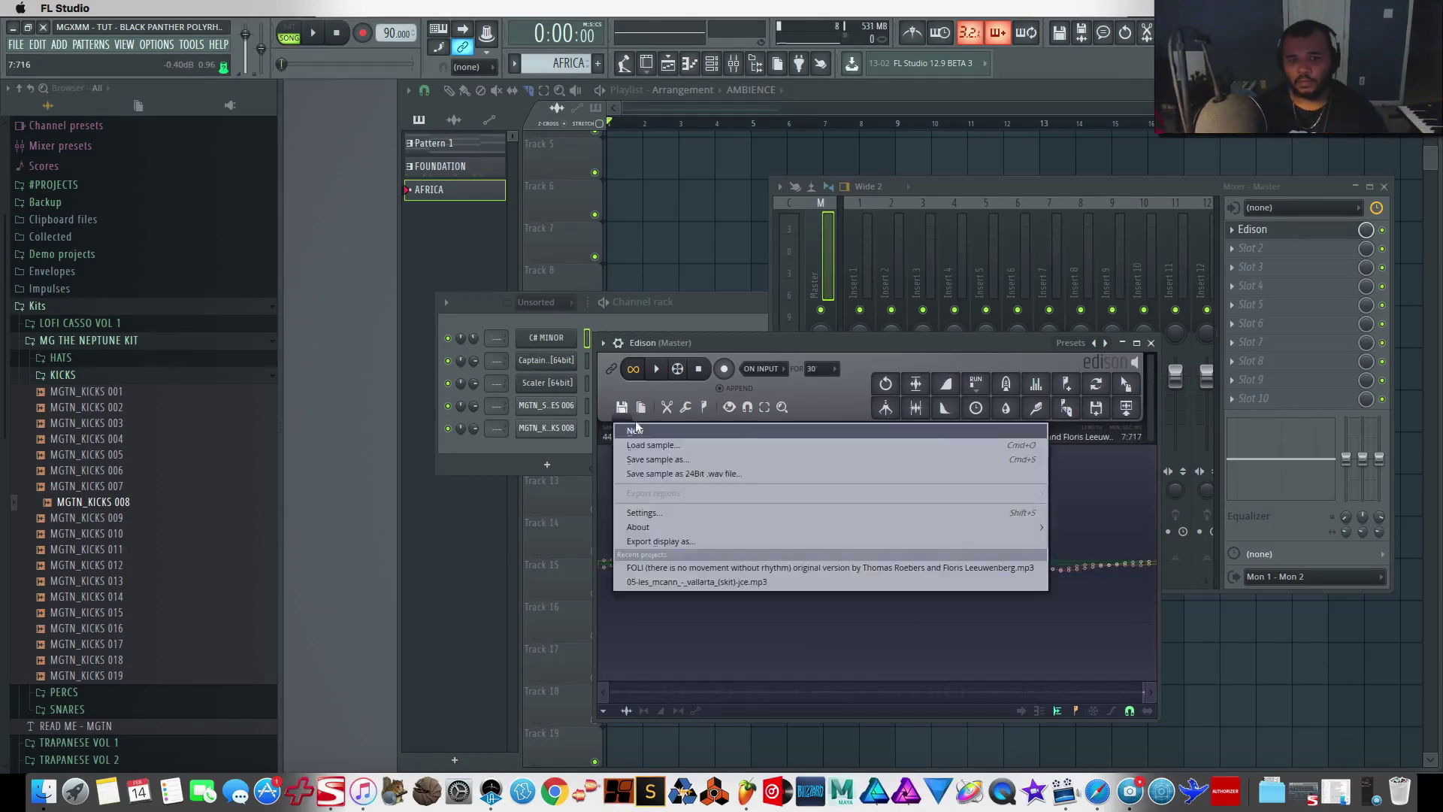
left_click(712, 458)
type("Africa Elders")
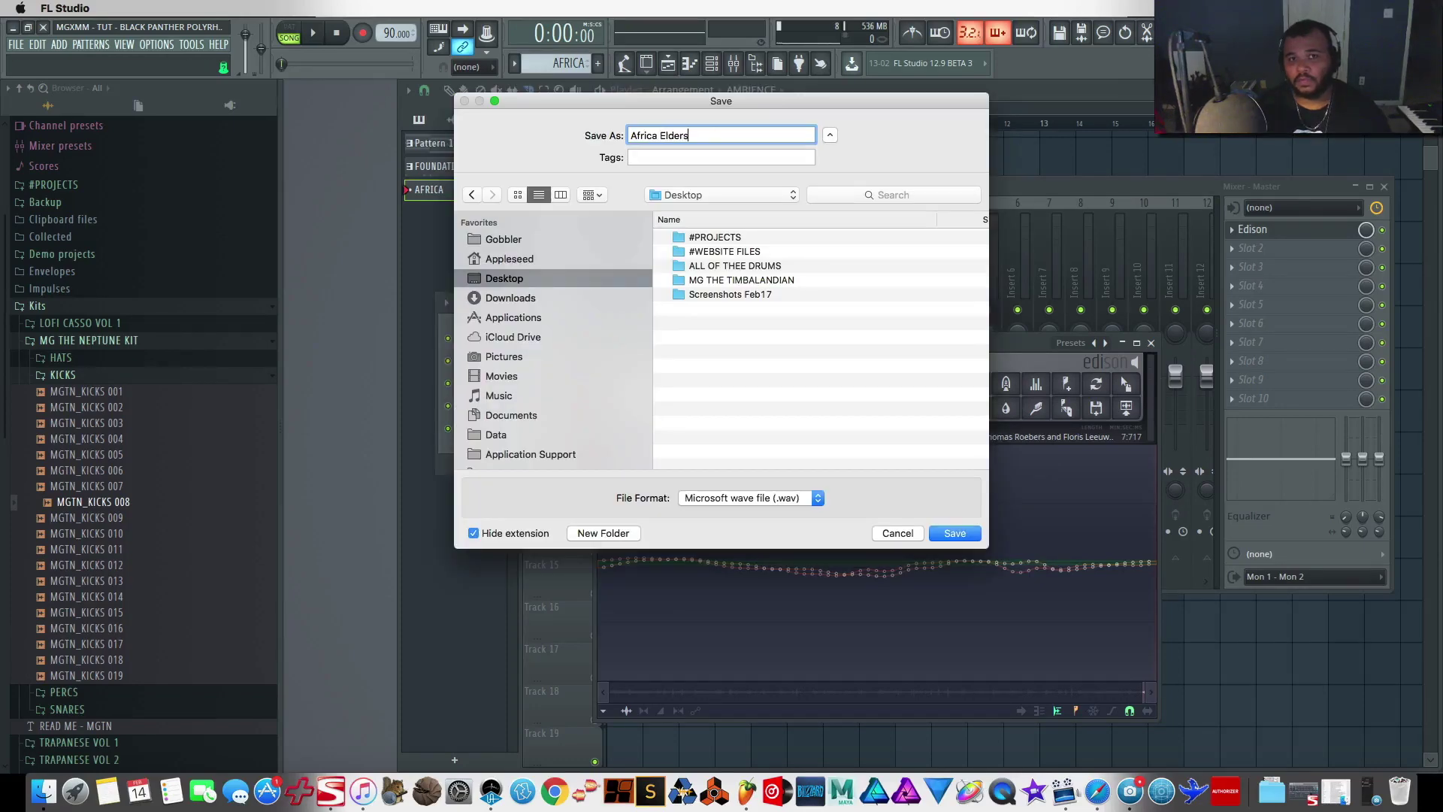
key("Return")
left_click(1151, 343)
left_click(569, 279)
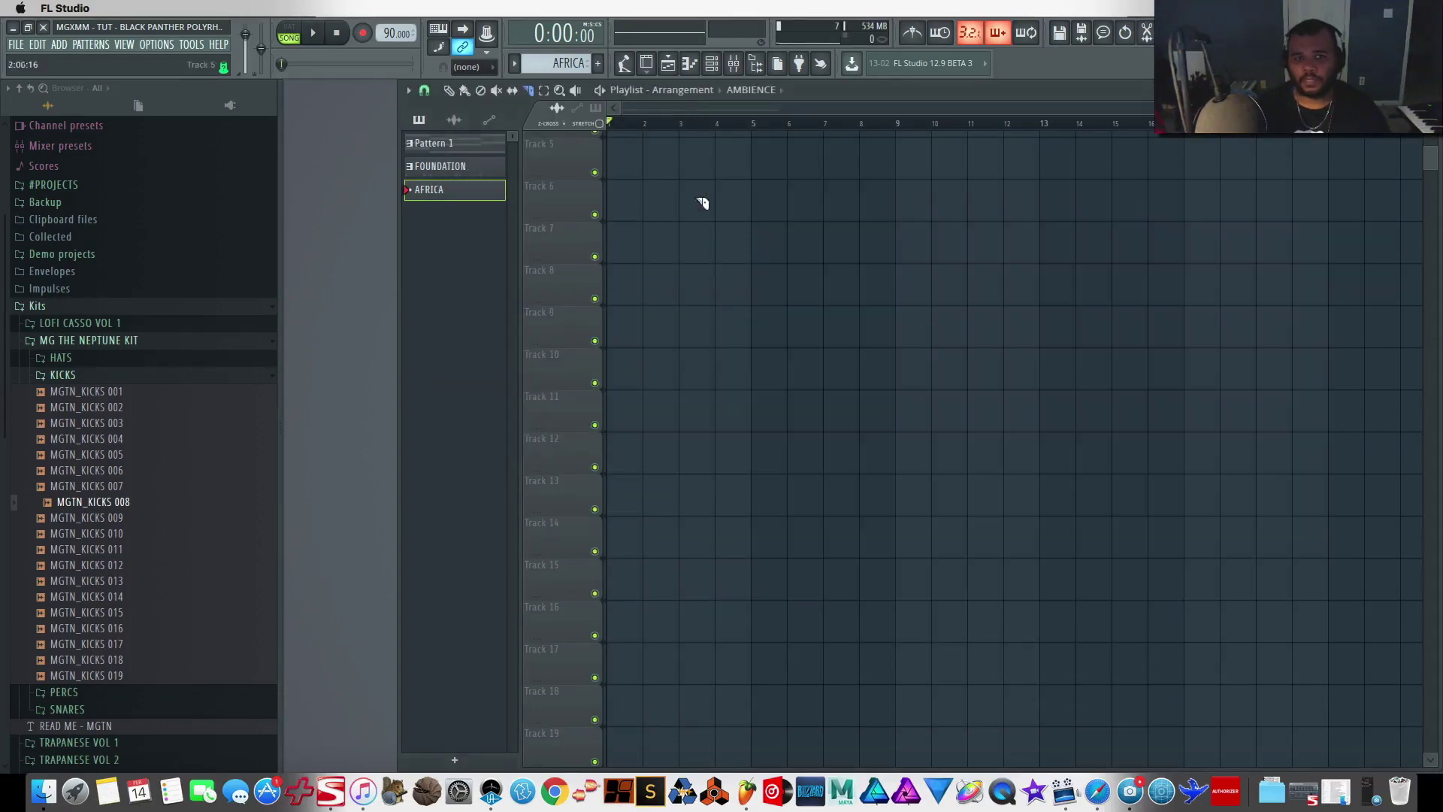
Insert a Serato Sample instrument channel above Captain Chords in the channel rack
scroll(644, 151, "up", 3)
left_click(696, 154)
left_click(711, 64)
right_click(564, 362)
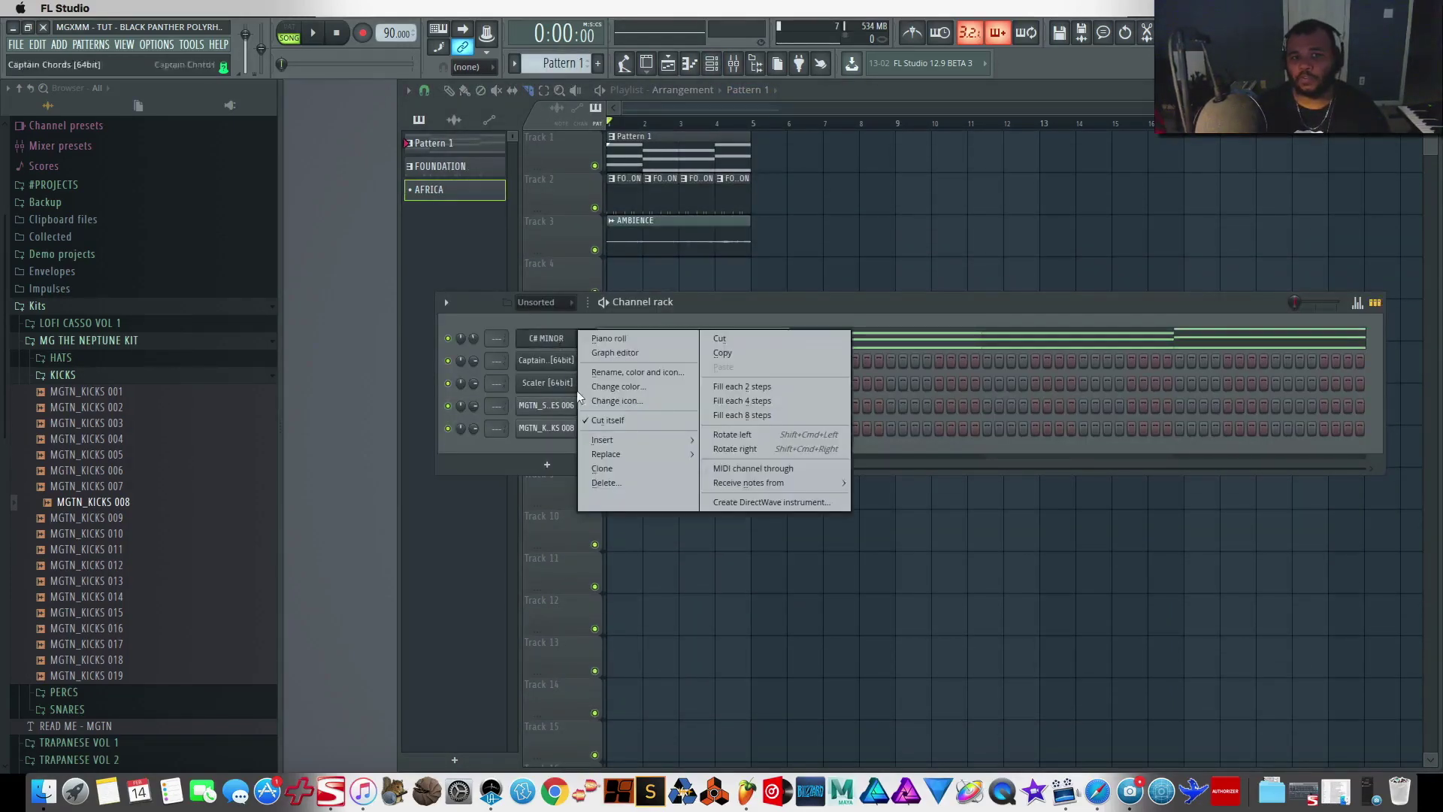
mouse_move(666, 442)
left_click(754, 486)
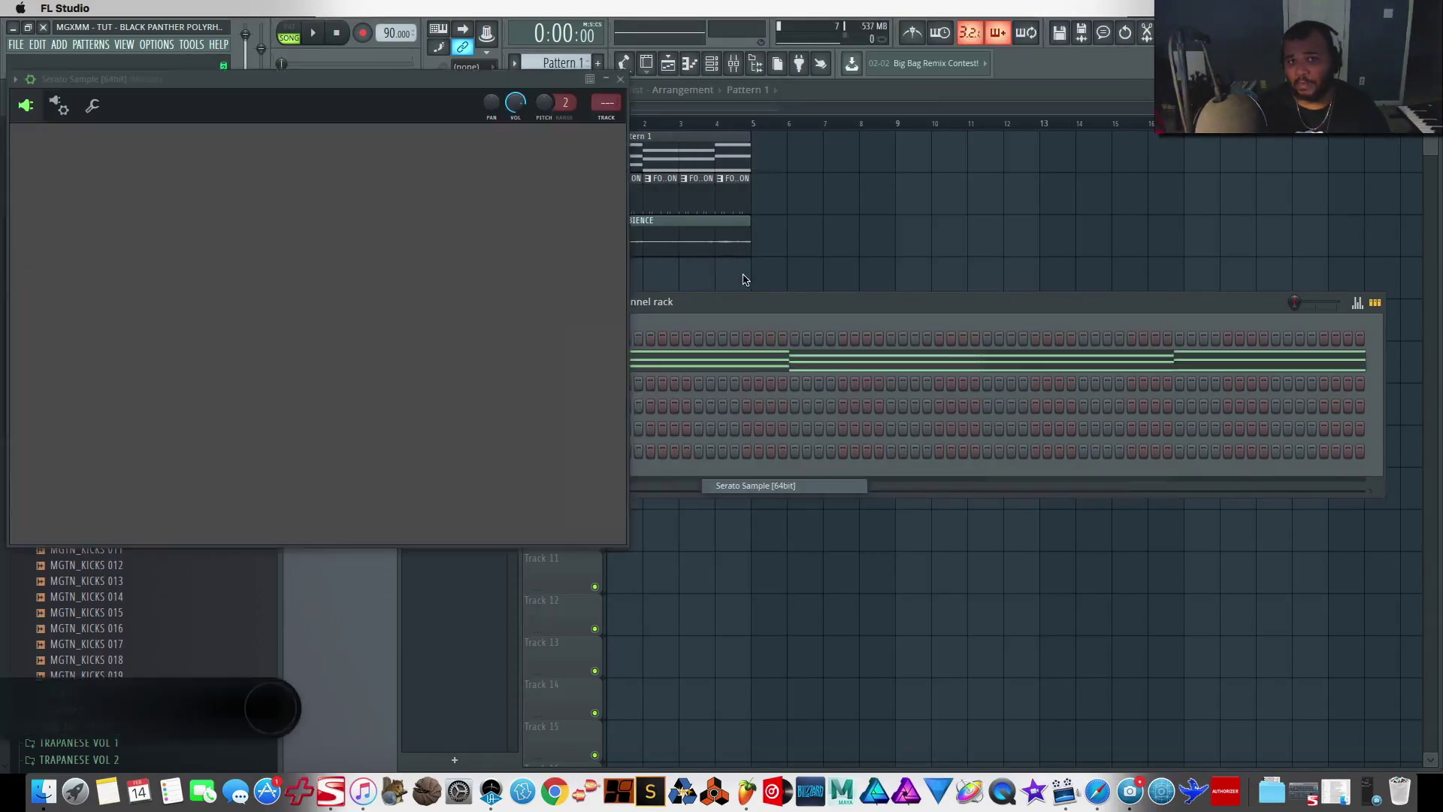
left_click_drag(417, 80, 827, 138)
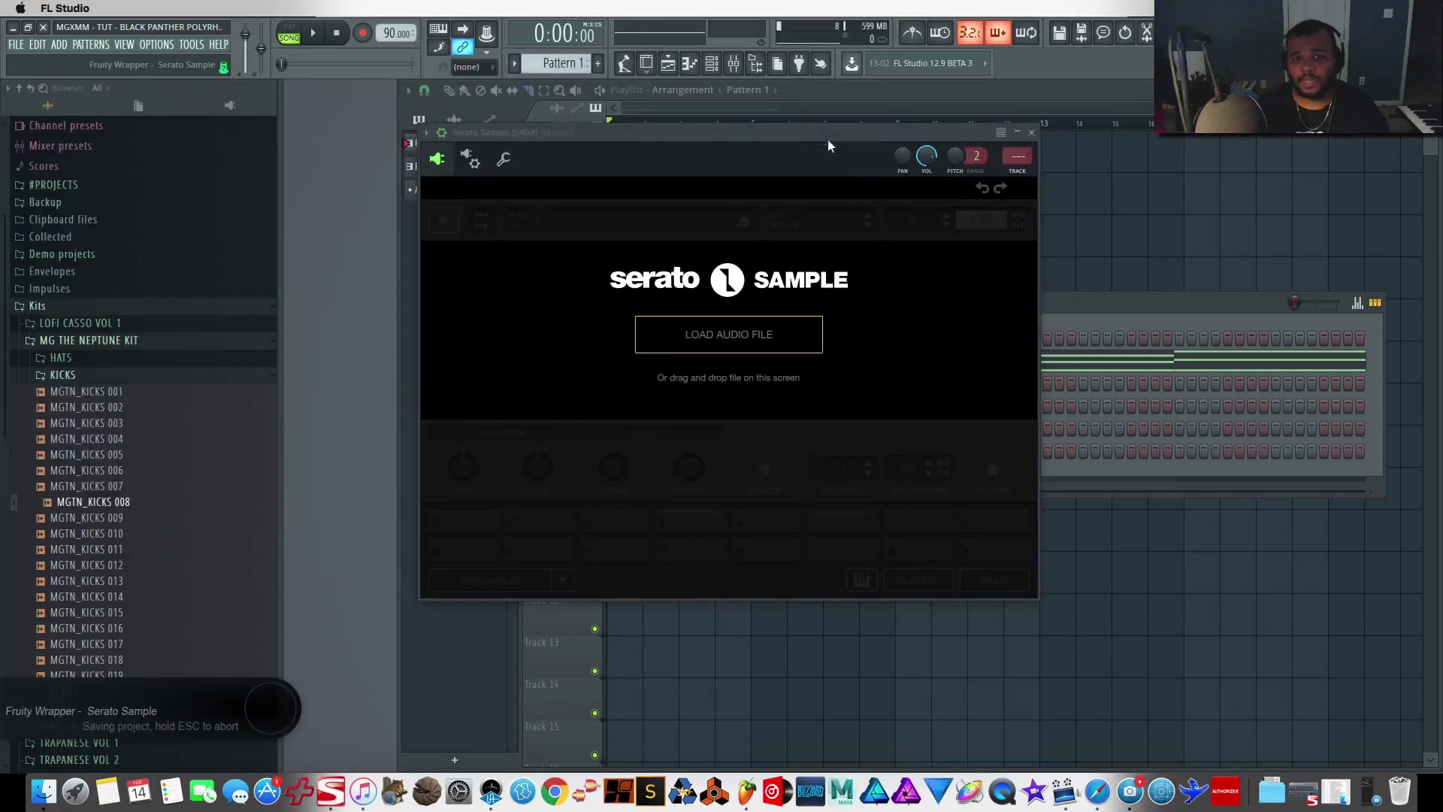
Load Africa Elders.wav from the Desktop into Serato Sample
left_click(727, 334)
left_click(401, 222)
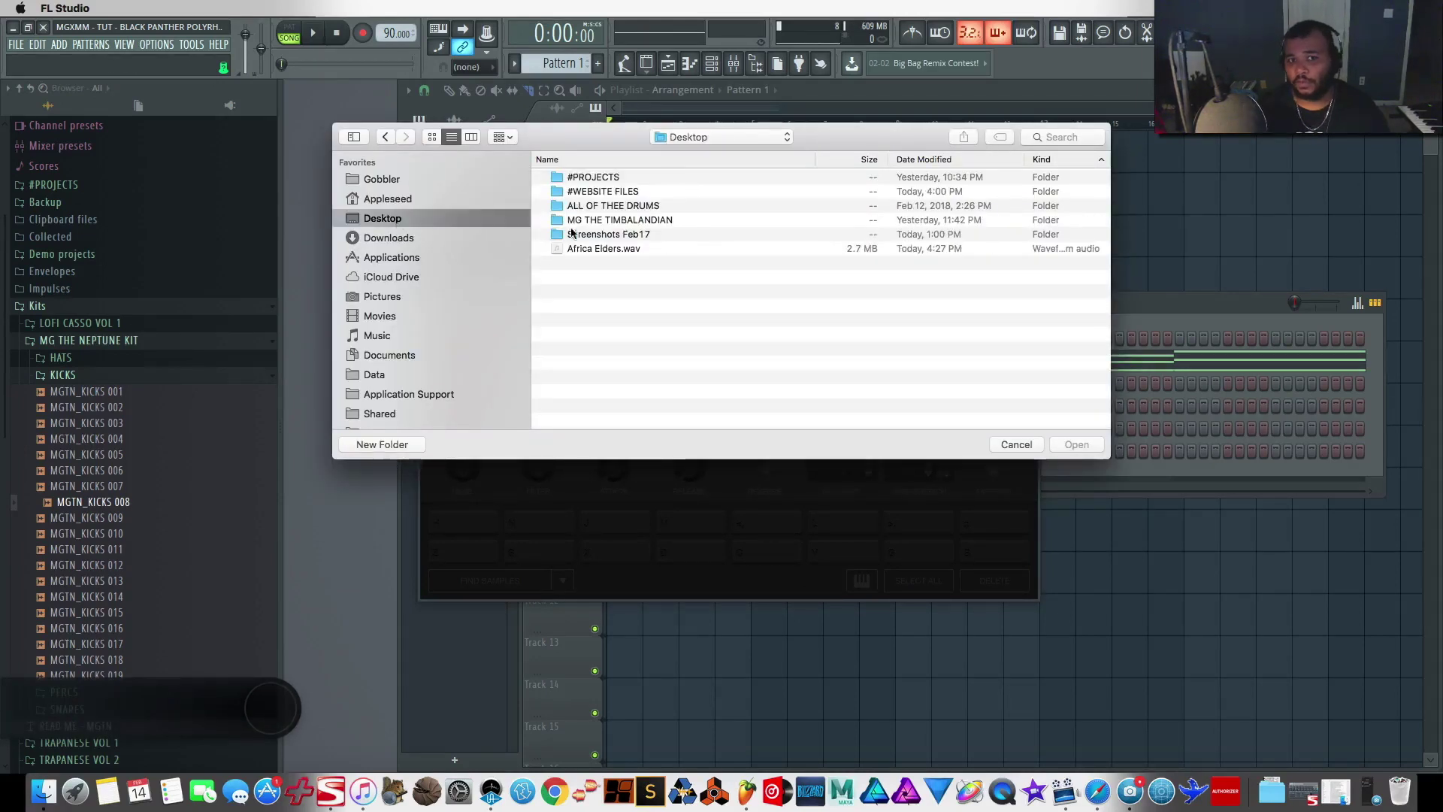
double_click(604, 253)
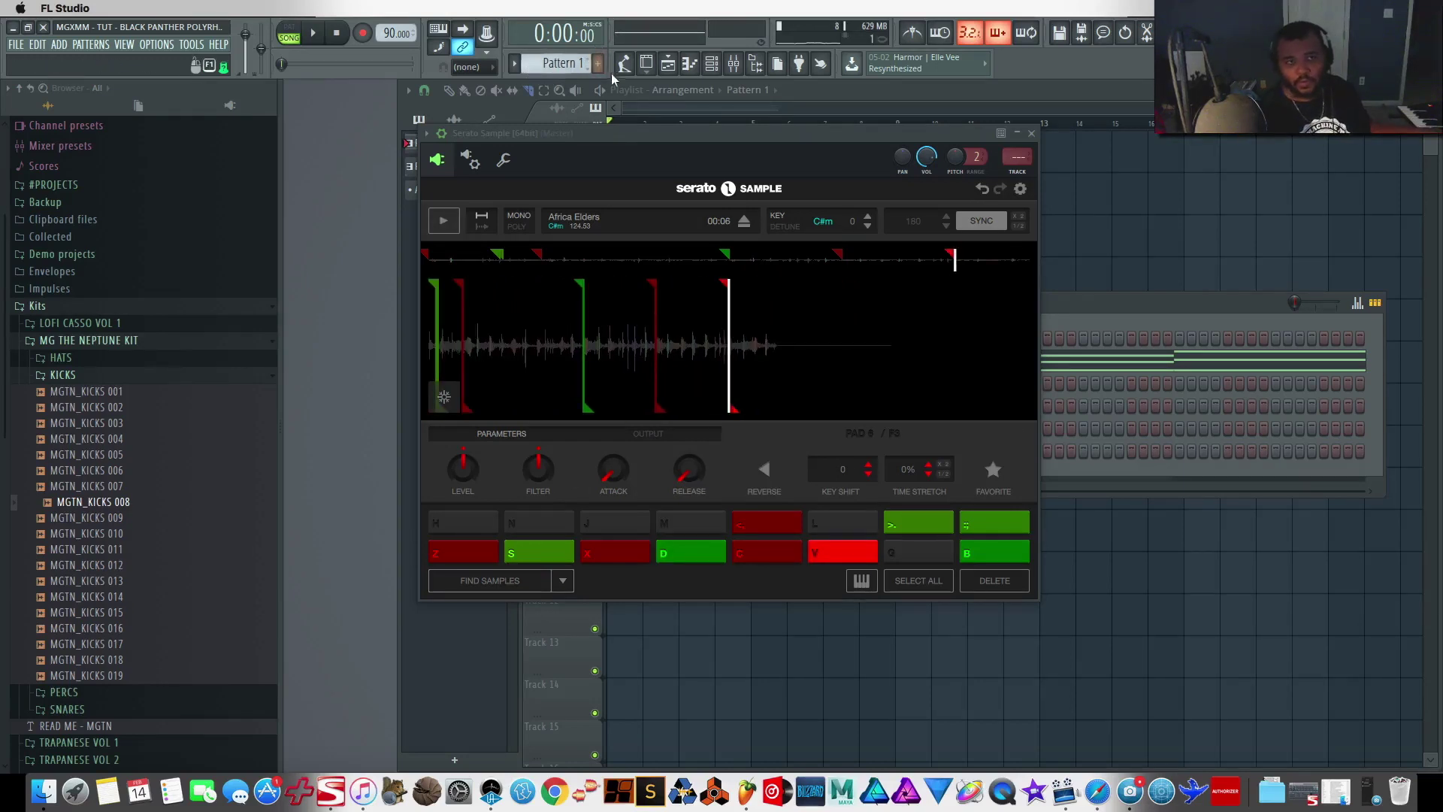
Play the FOUNDATION pattern in pattern mode and audition the Serato Sample slices over it
left_click(597, 63)
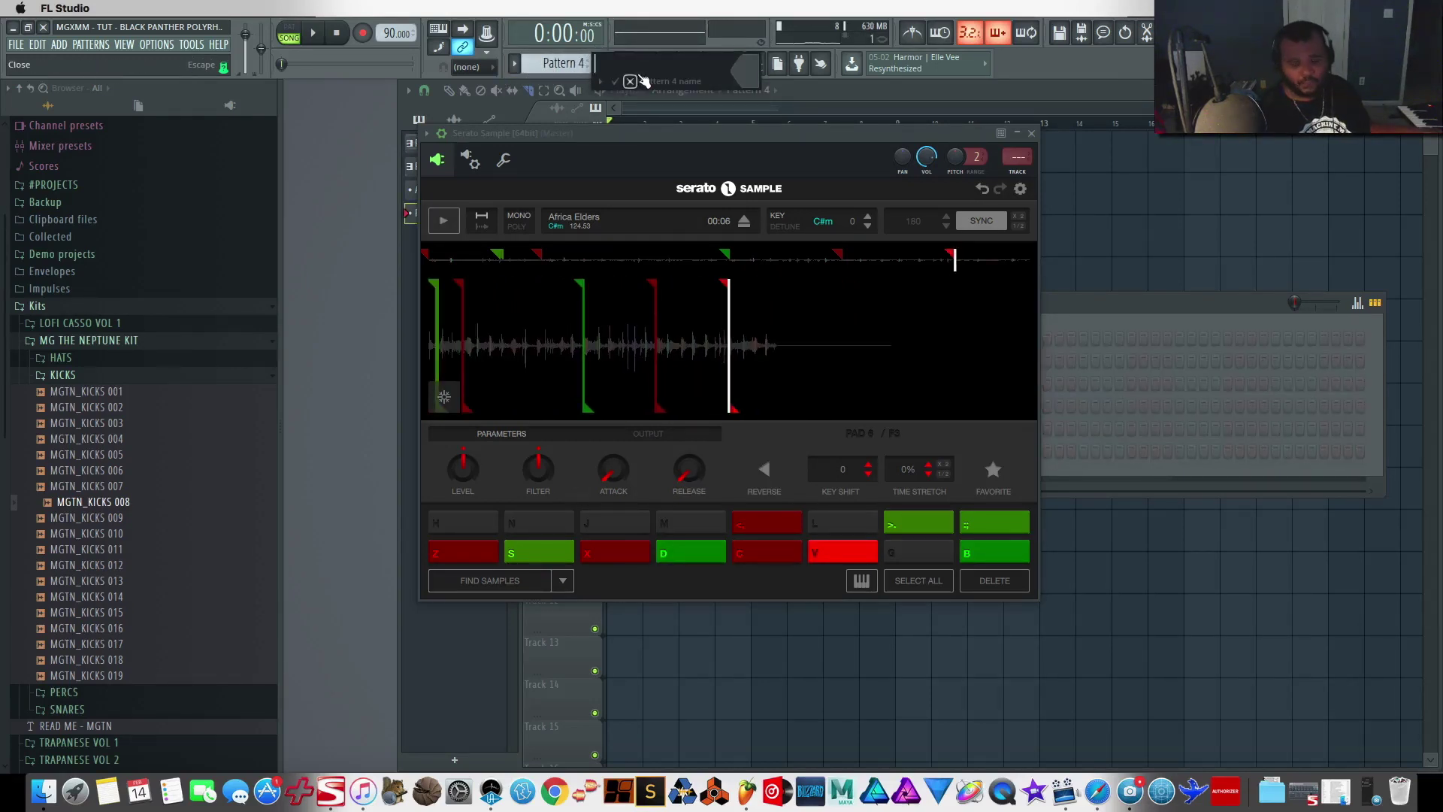
left_click(631, 81)
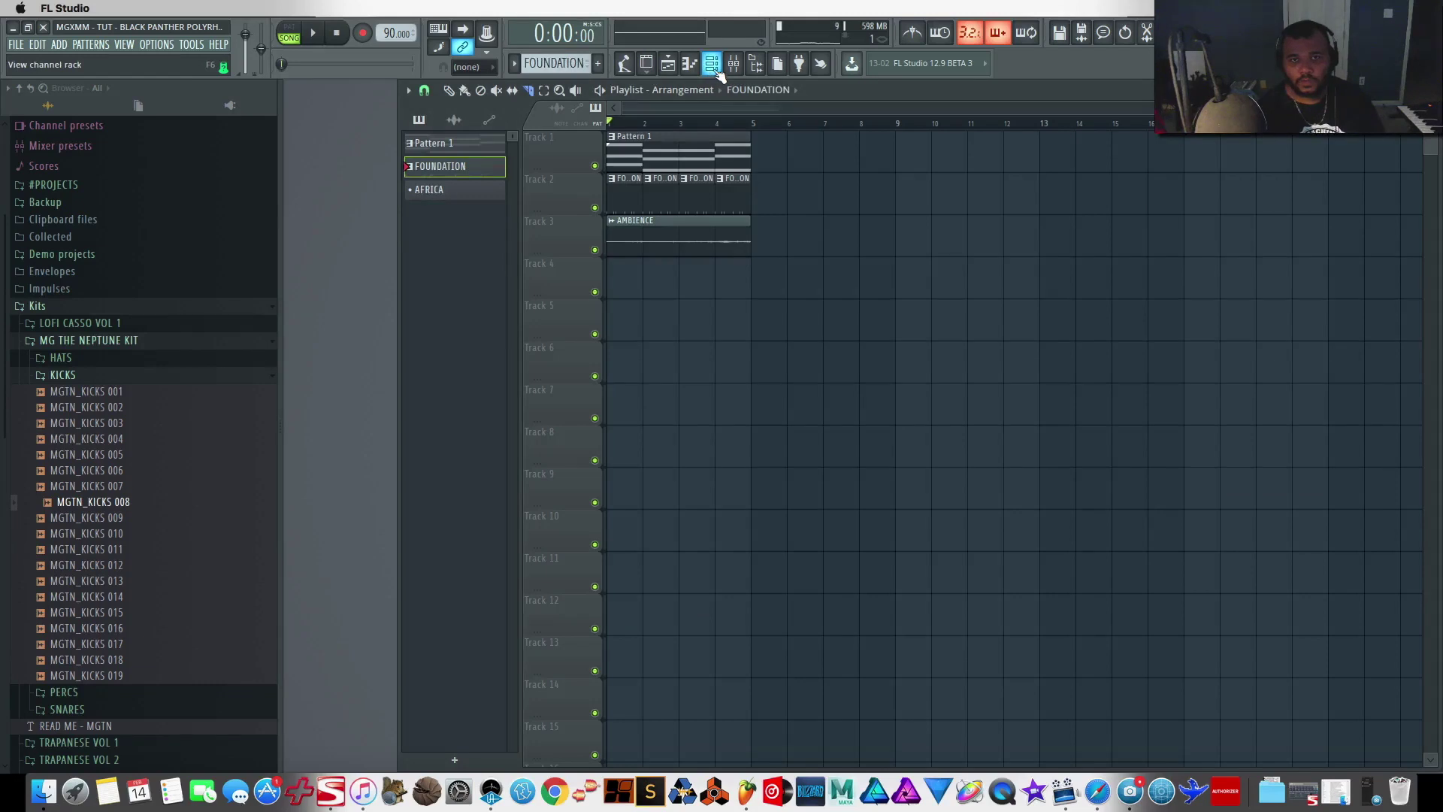
left_click(717, 70)
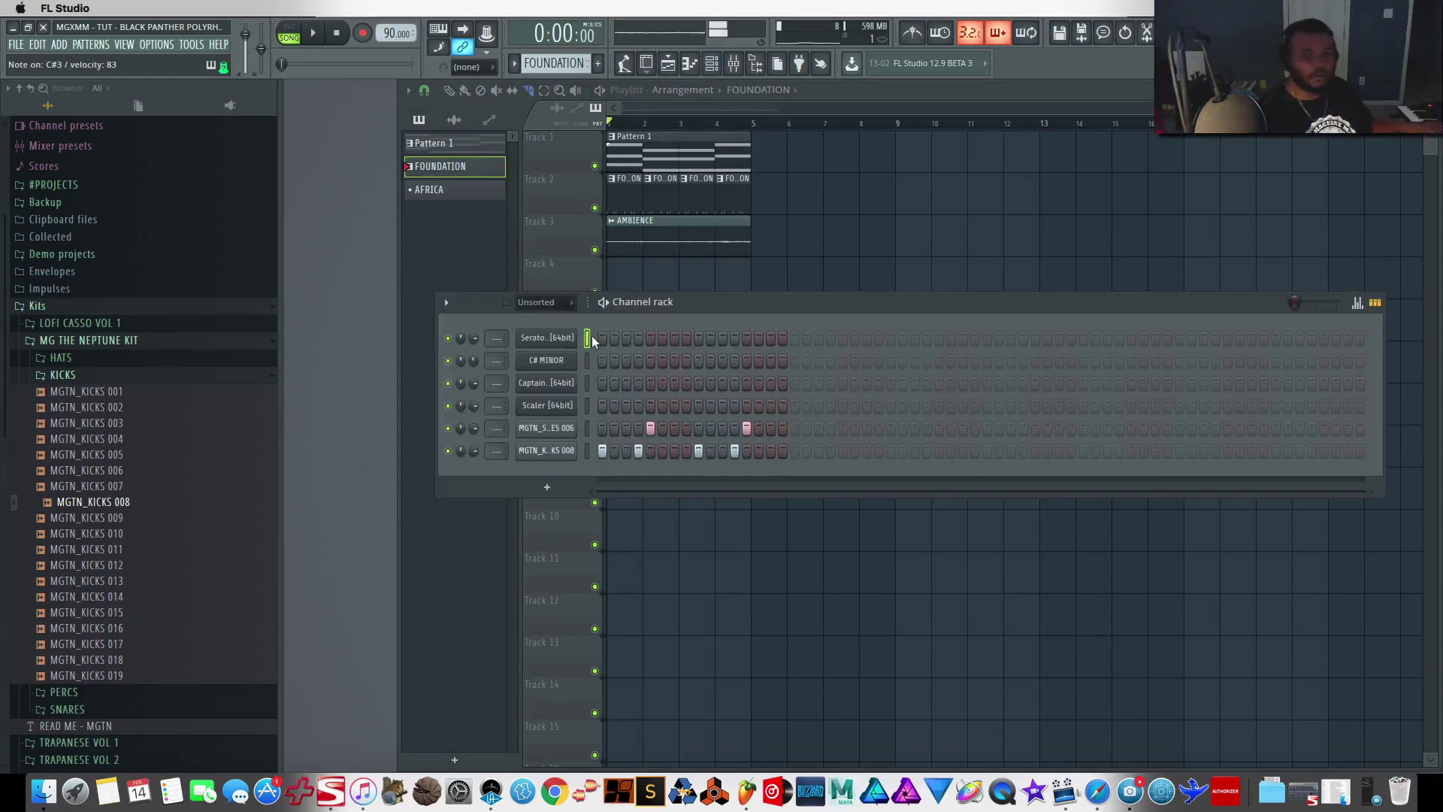
left_click(294, 29)
key("space")
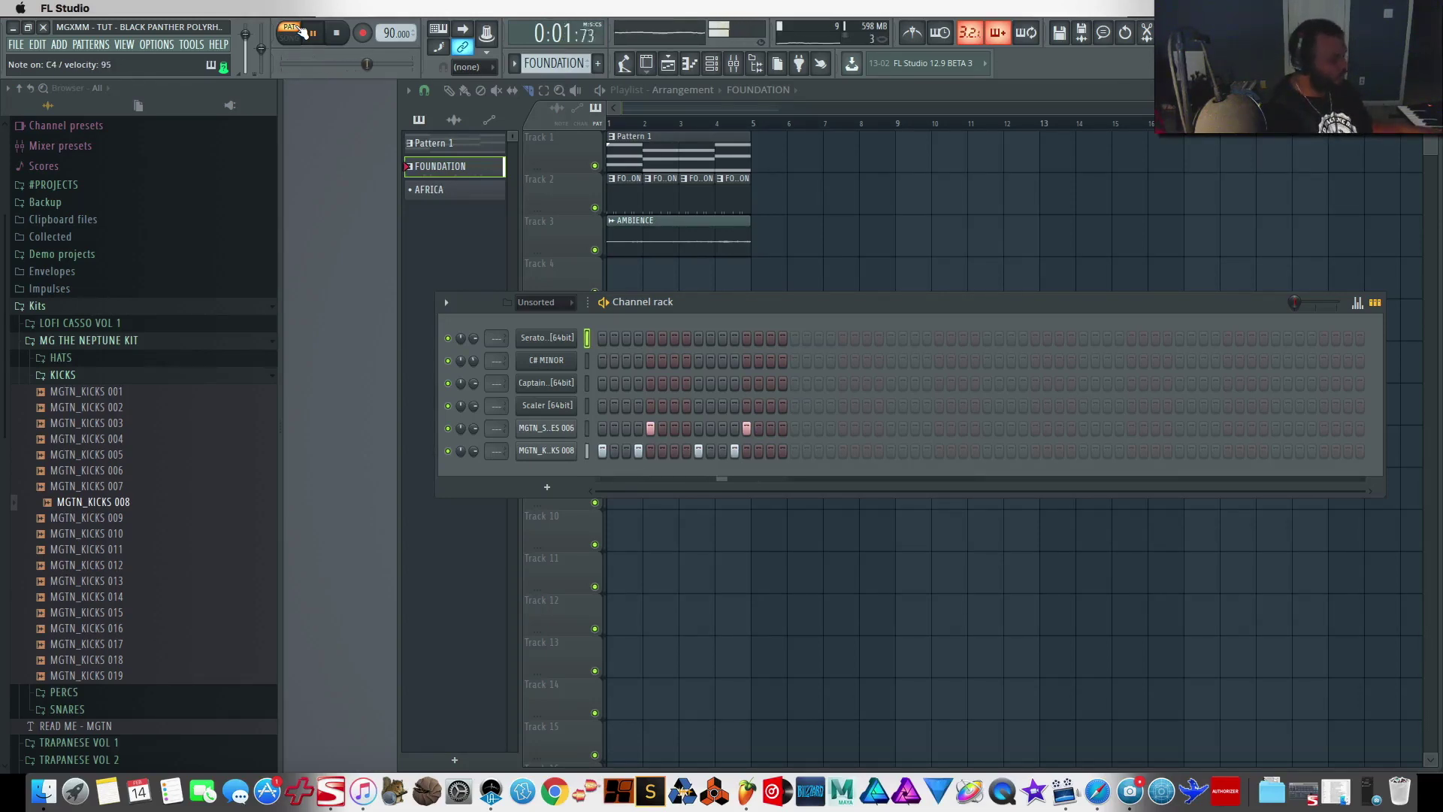
key("space")
left_click(696, 284)
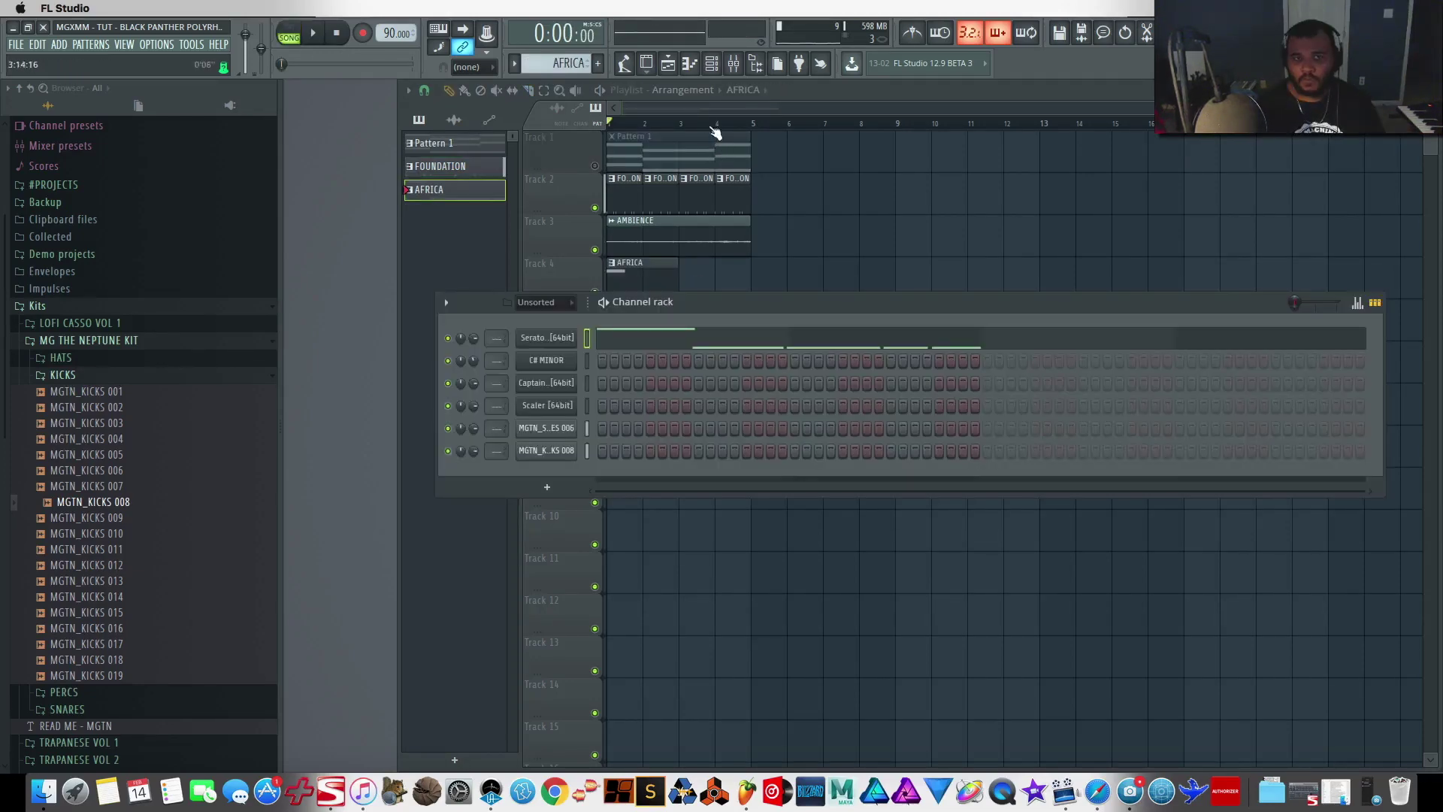
Loop bars 1 and 2 of the song and listen to the AFRICA pattern on Track 4 with the other tracks
left_click_drag(681, 124, 607, 125)
left_click(593, 164)
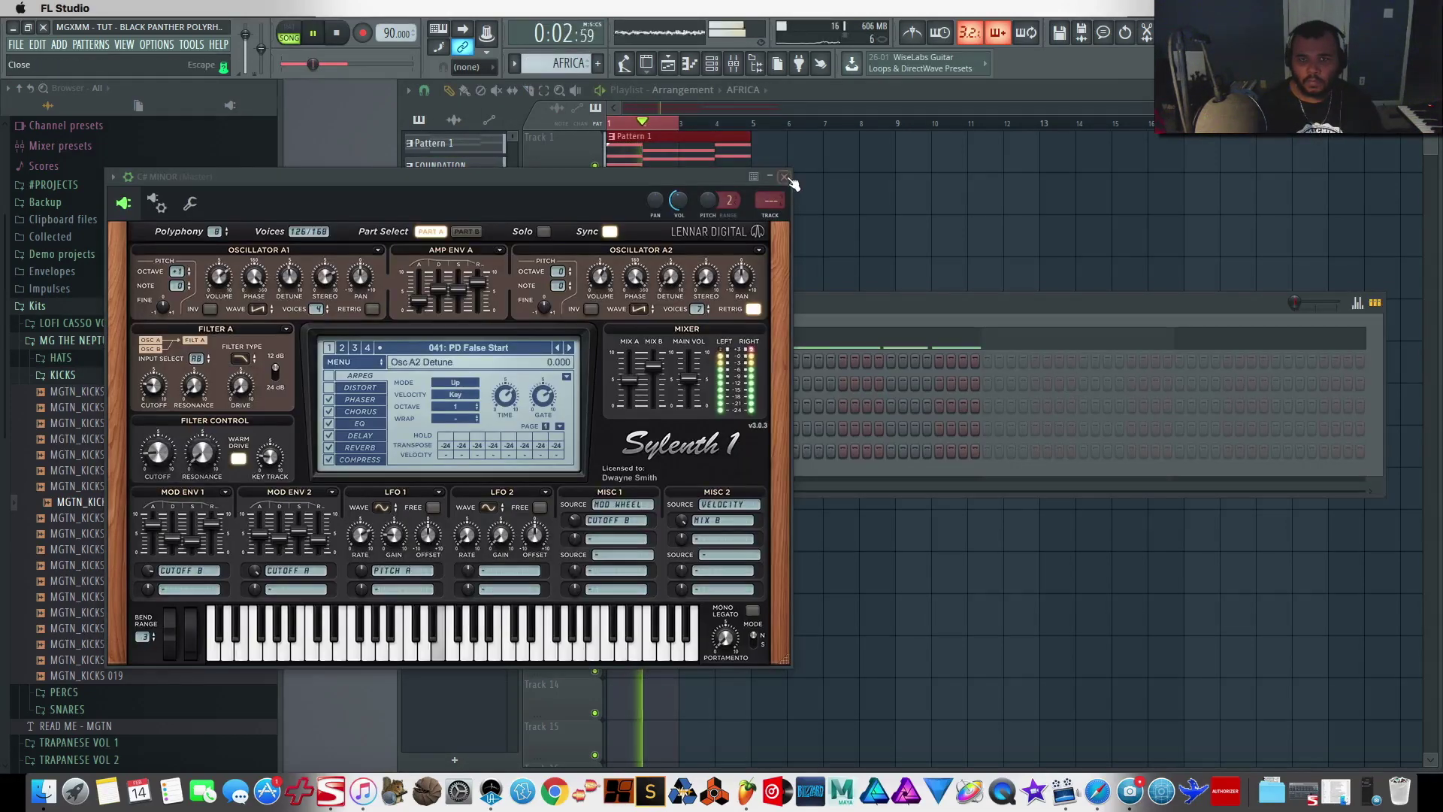
left_click(784, 179)
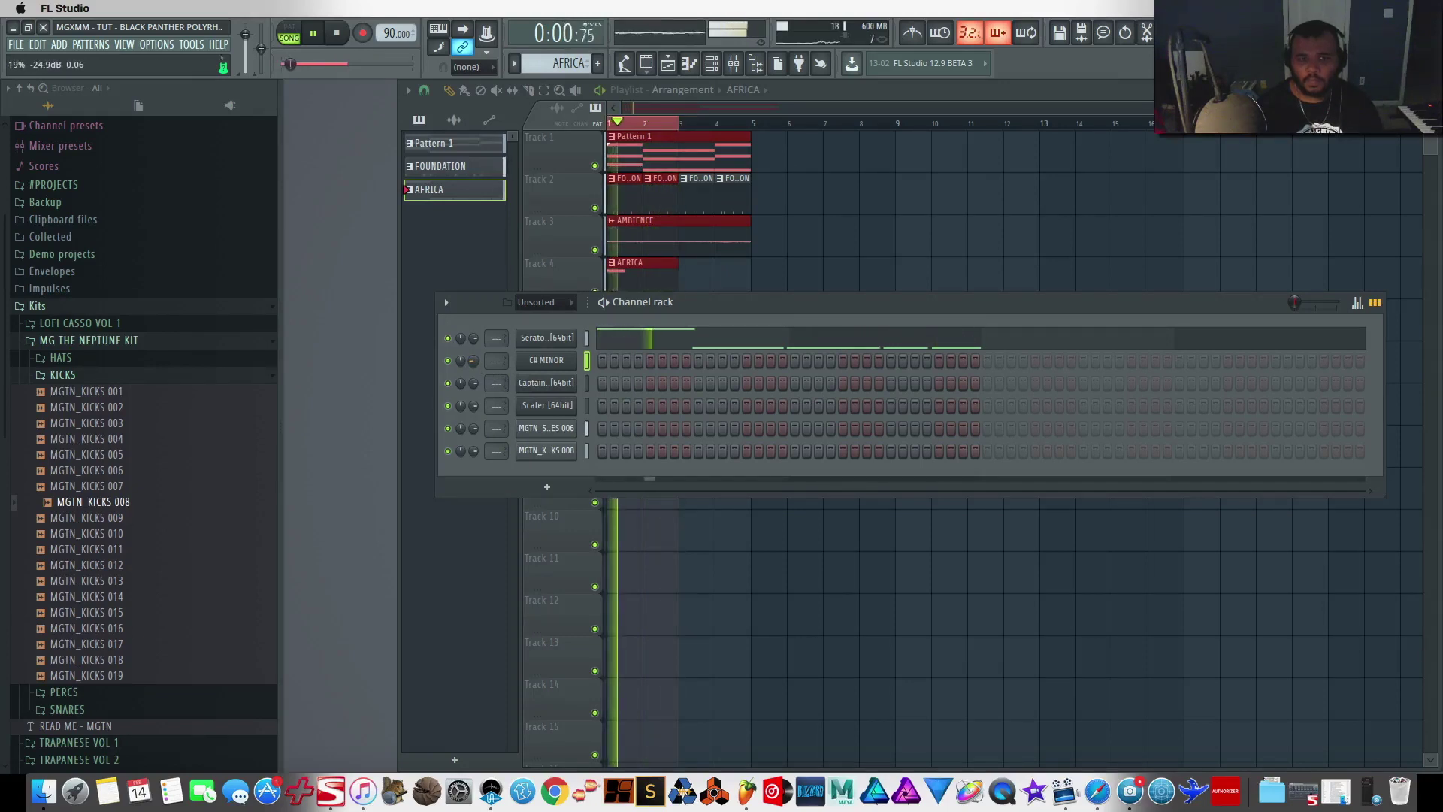
key("space")
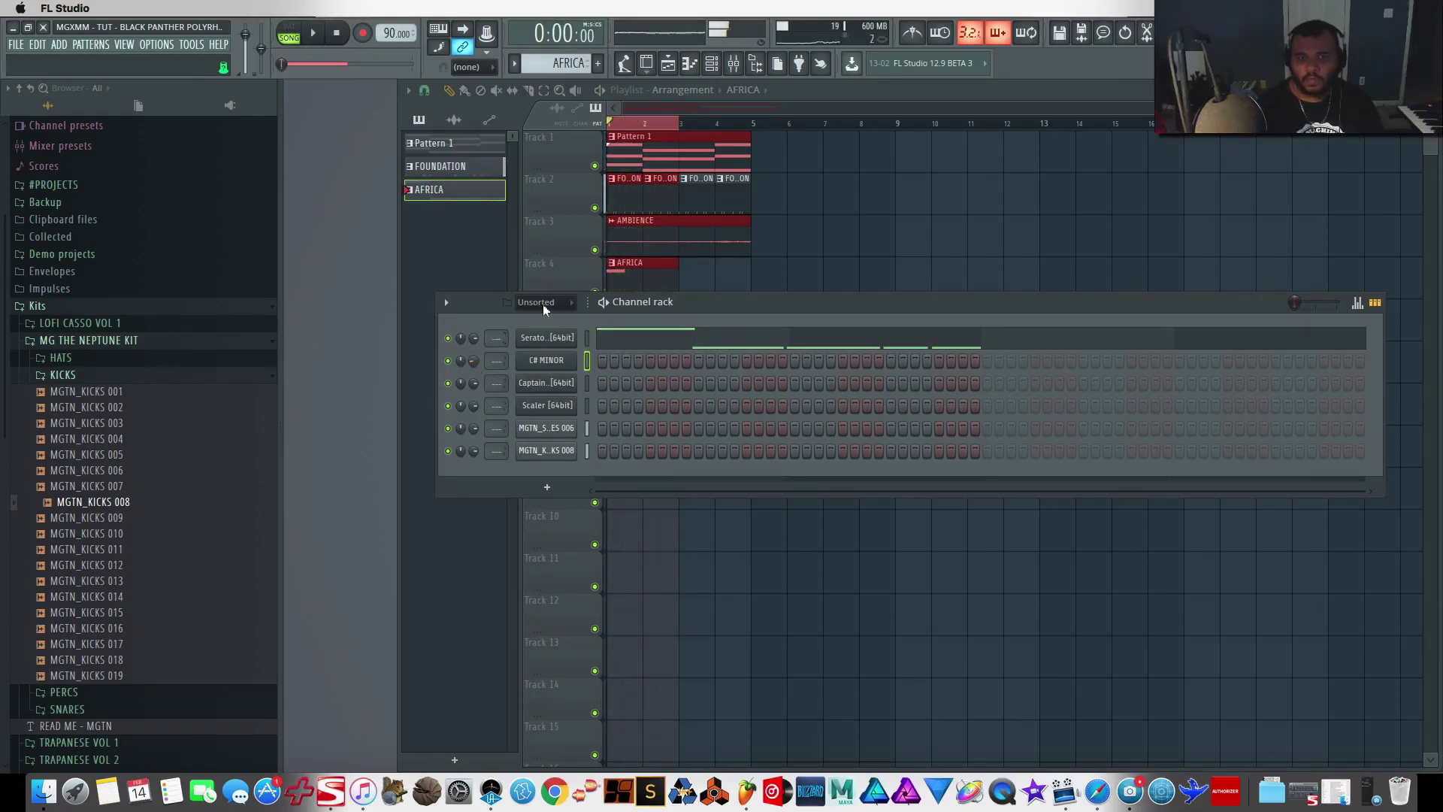
left_click(817, 251)
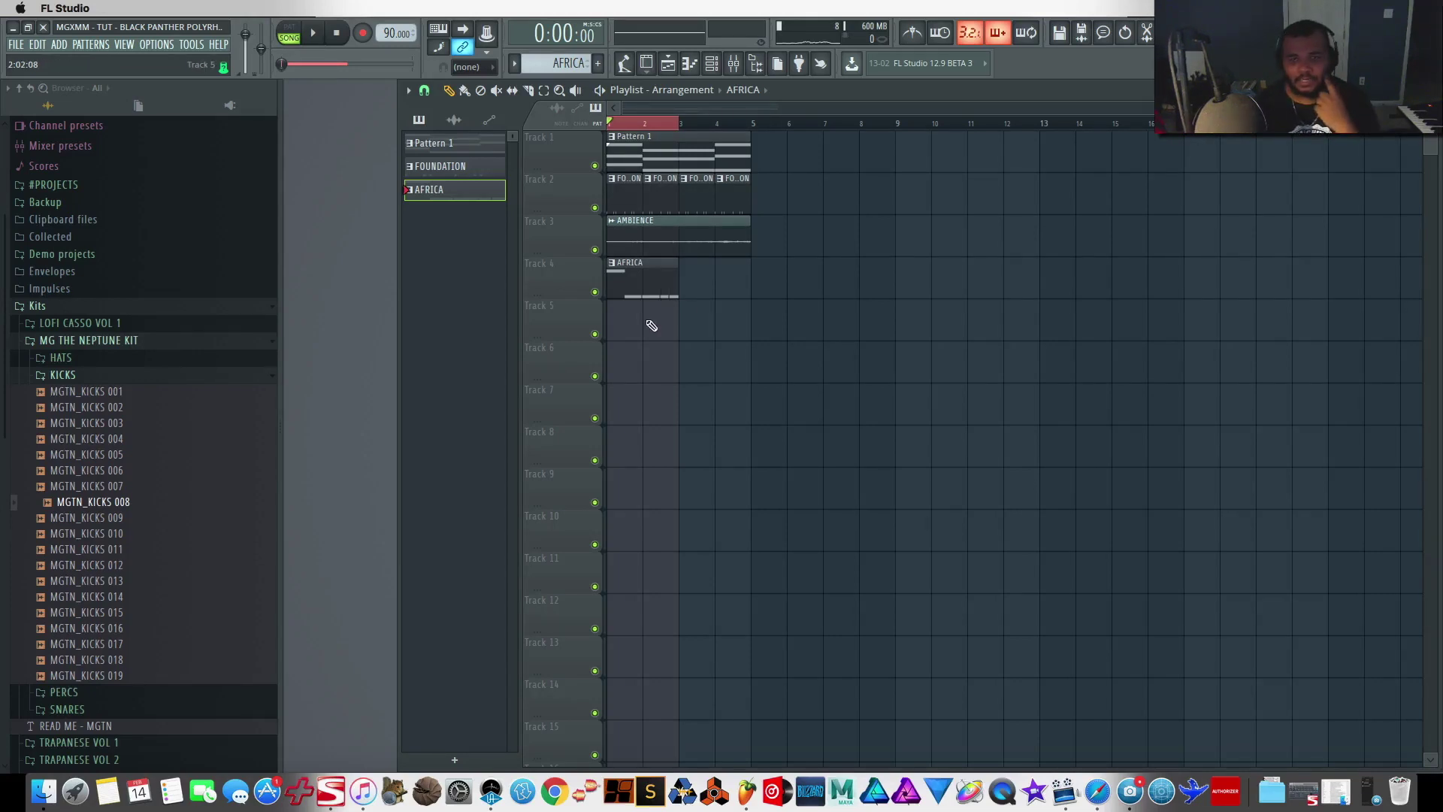
Quick-render the AFRICA pattern as an audio clip
right_click(638, 275)
key("super+z")
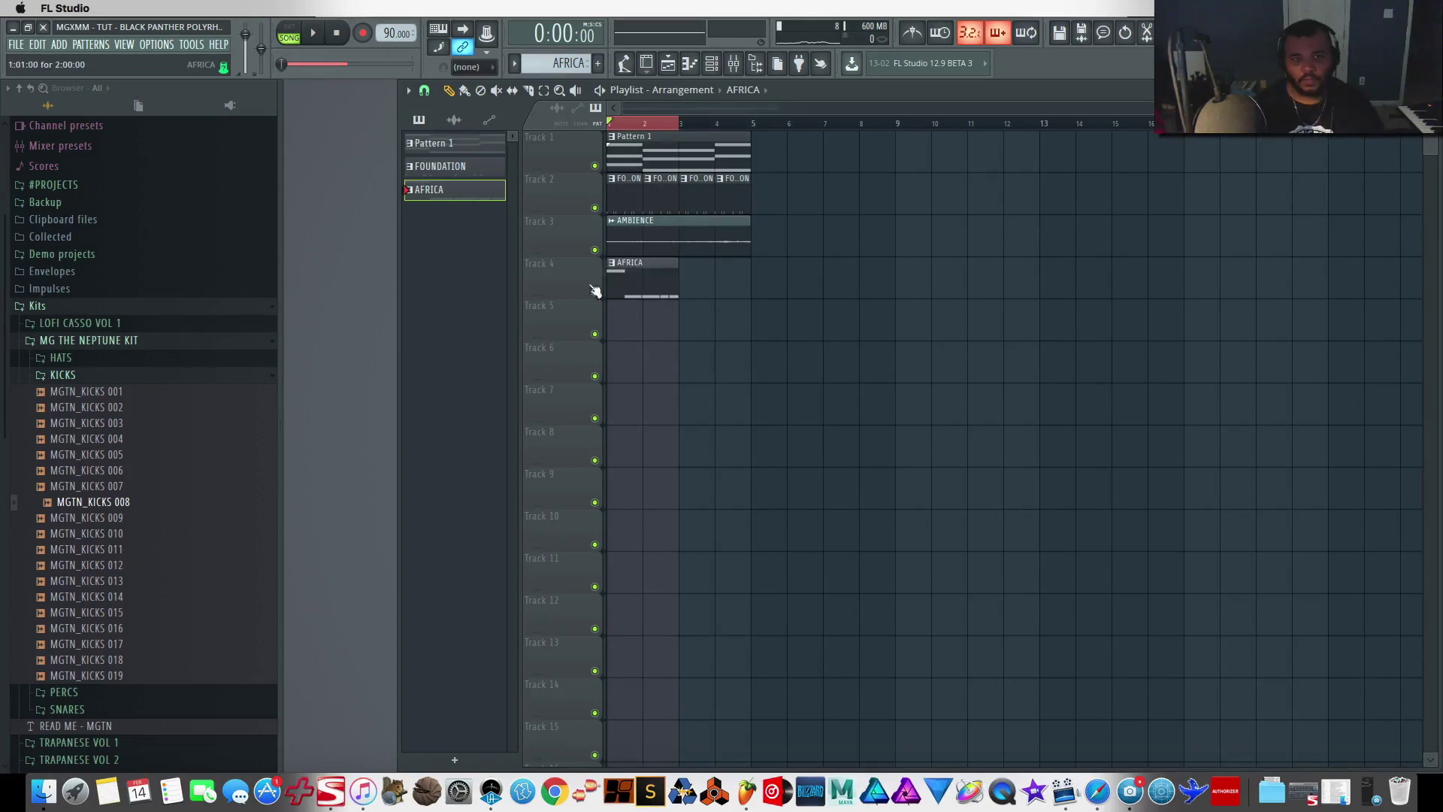
right_click(445, 188)
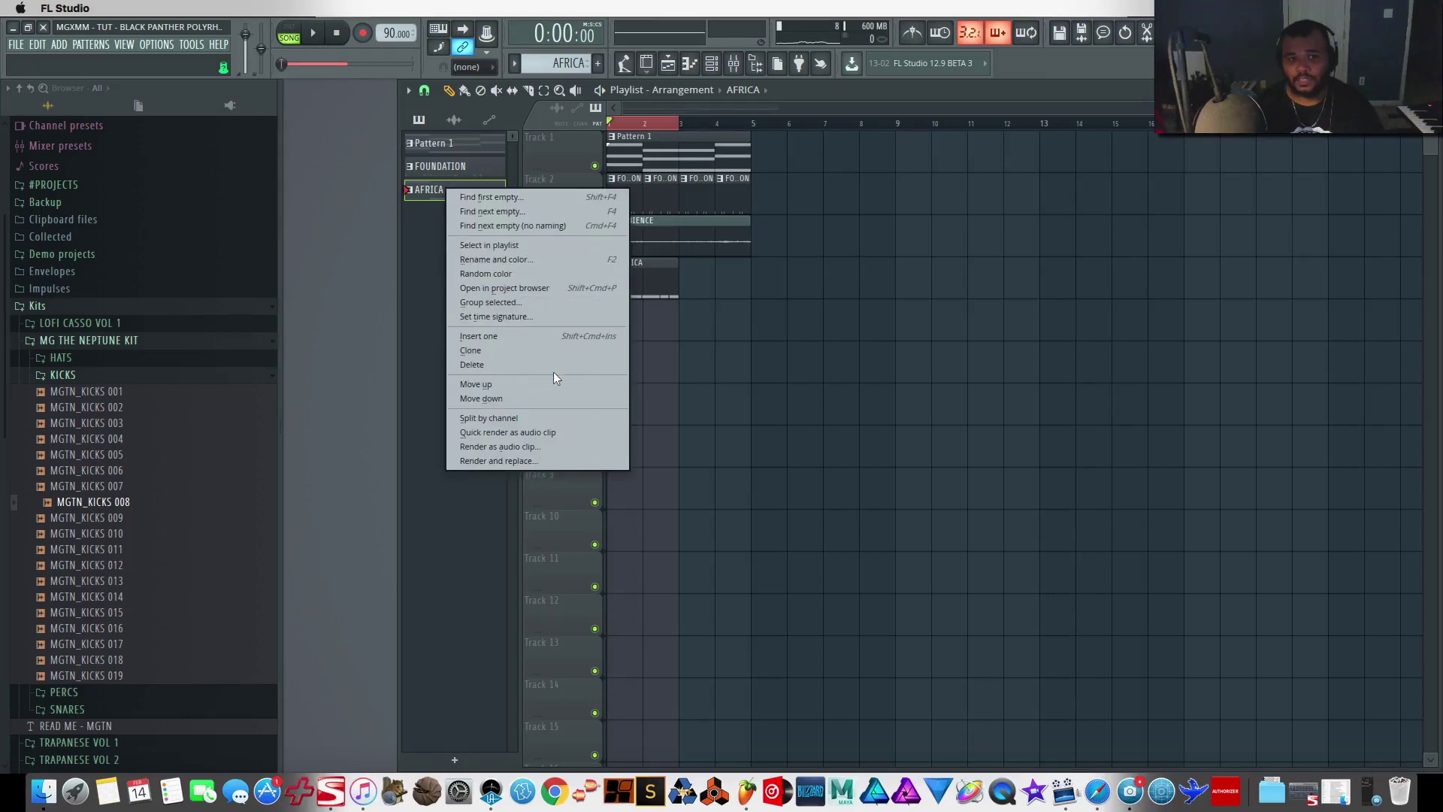
left_click(565, 431)
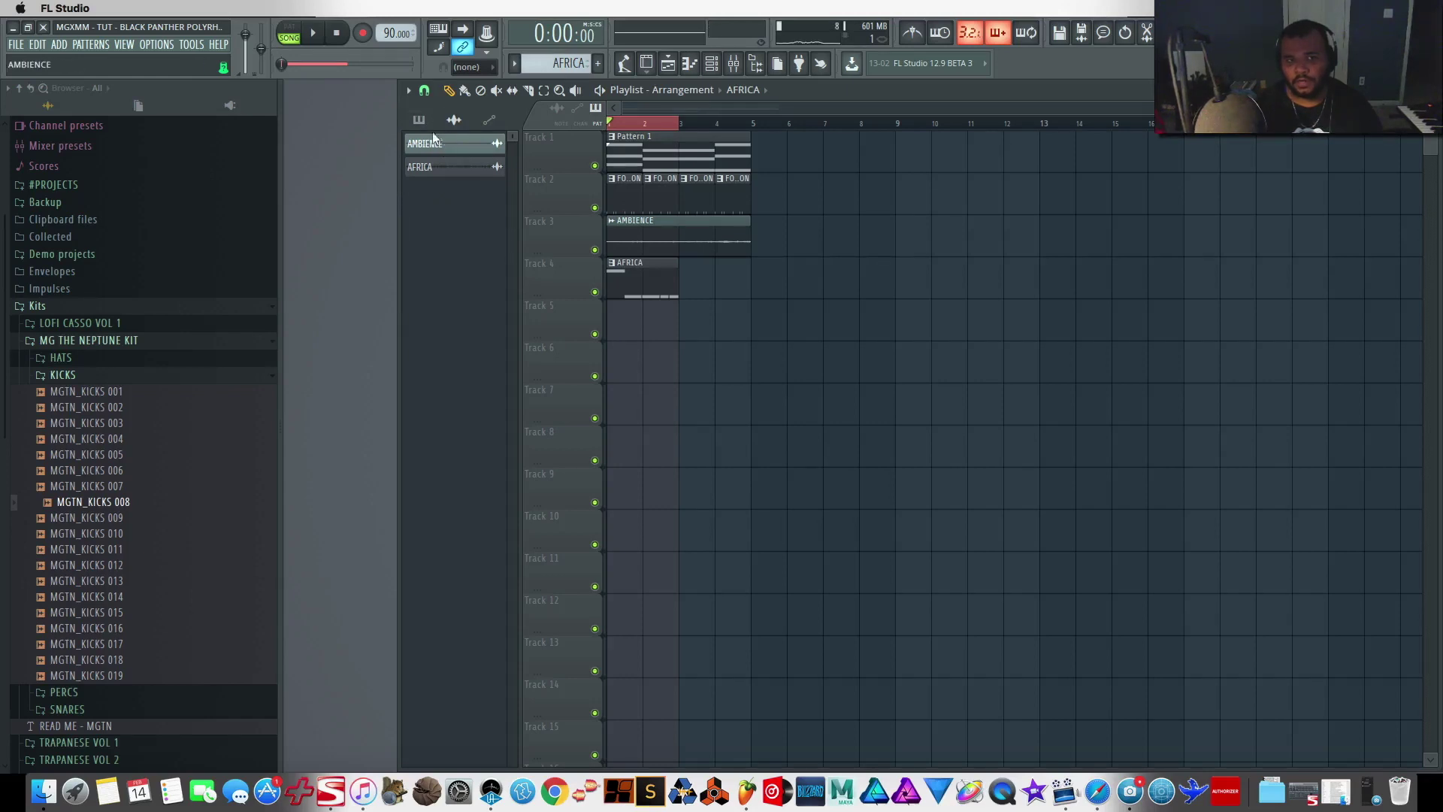
Replace the AFRICA pattern clip on Track 4 with the rendered AFRICA audio clip on Track 5, placed at bars 1 and 3
left_click_drag(439, 144, 617, 315)
key("super+z")
left_click_drag(442, 167, 656, 341)
right_click(649, 288)
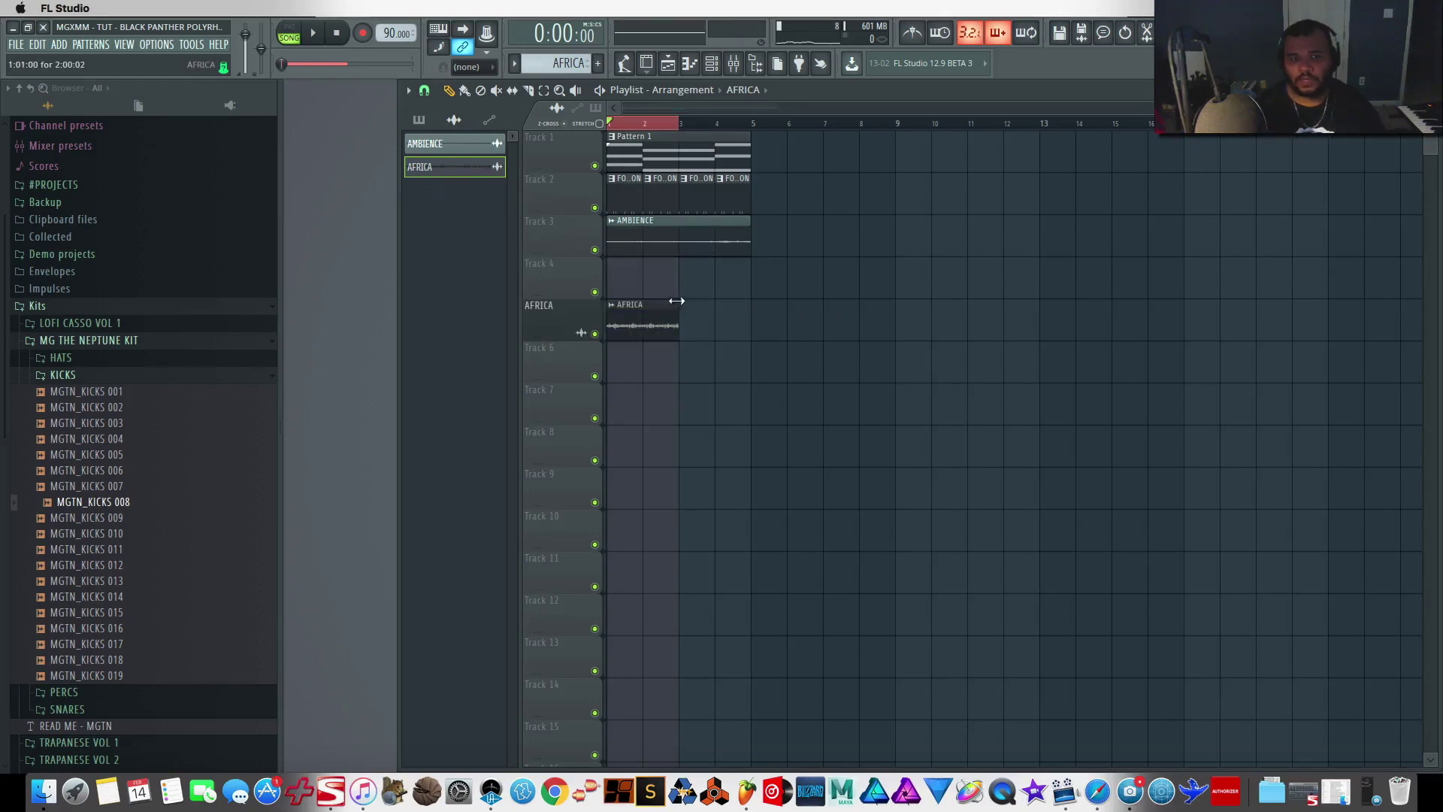
key("space")
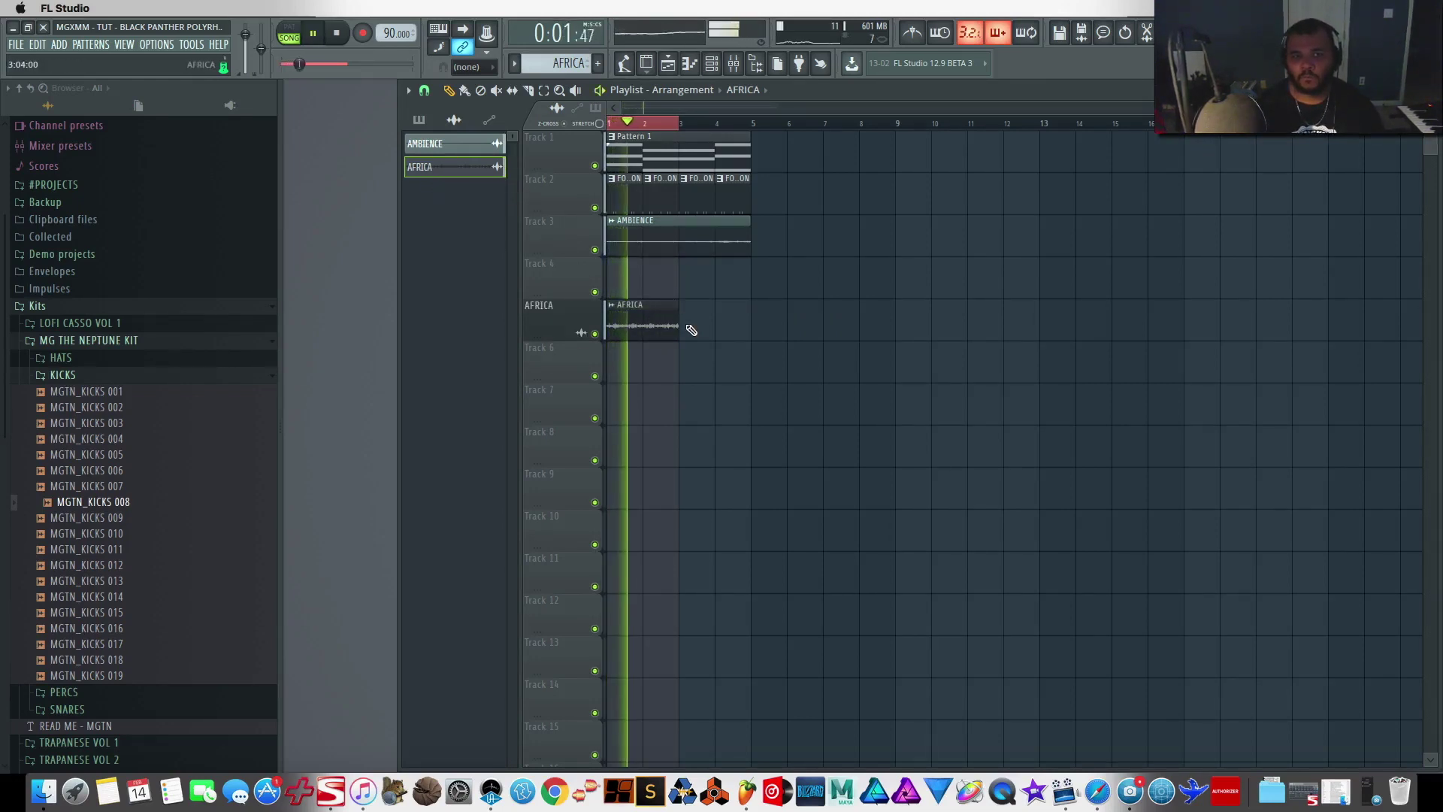
left_click(690, 322)
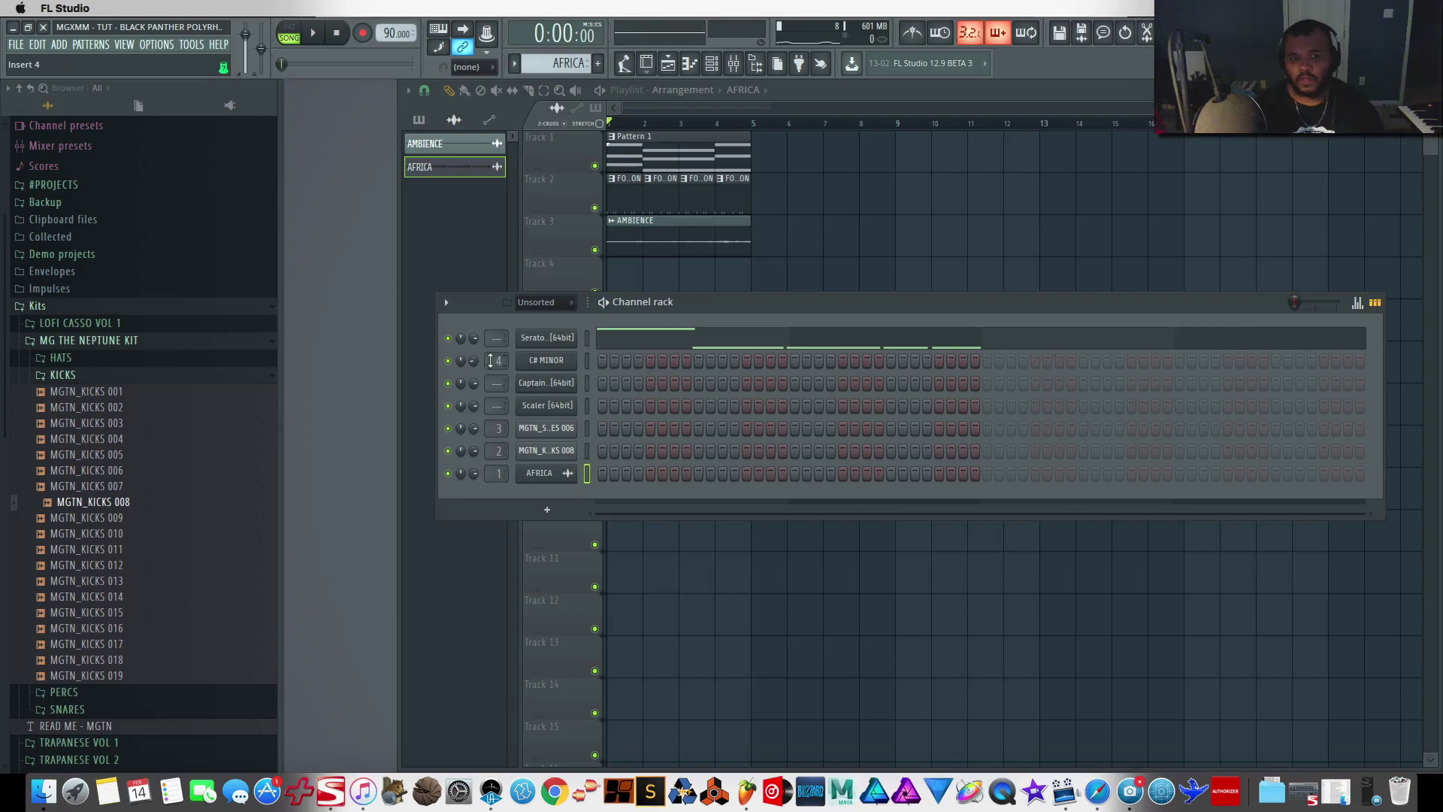
Name mixer inserts 1 to 4 AFRICA PERC, KICK, SNARE and PAD, and load Fruity peak controller on KICK
left_click(733, 64)
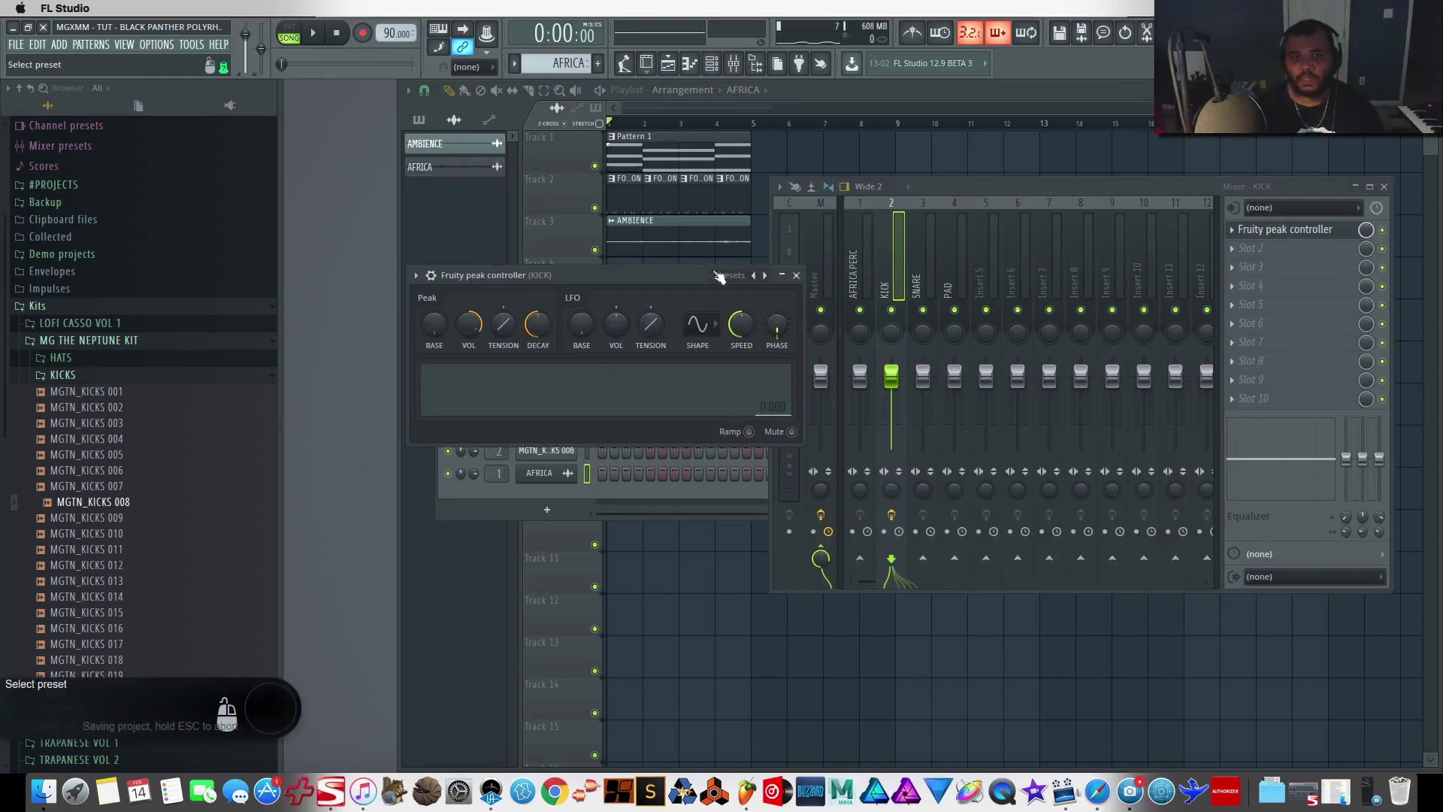
left_click_drag(718, 276, 658, 270)
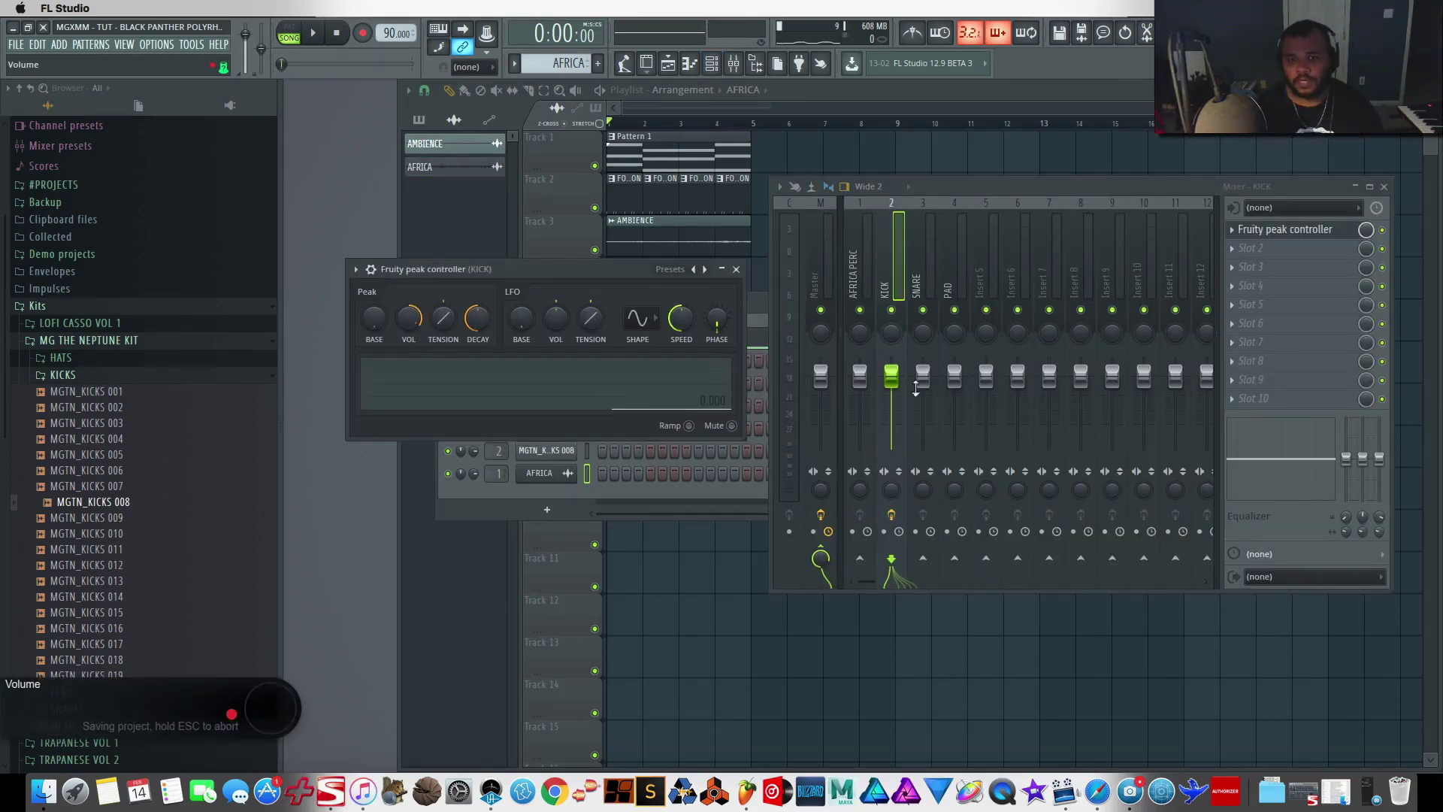
Link a mixer insert's volume fader to the internal controller Peak ctrl - Peak with the Inverted mapping formula
right_click(906, 390)
left_click(939, 502)
left_click(755, 294)
left_click(735, 359)
left_click(811, 354)
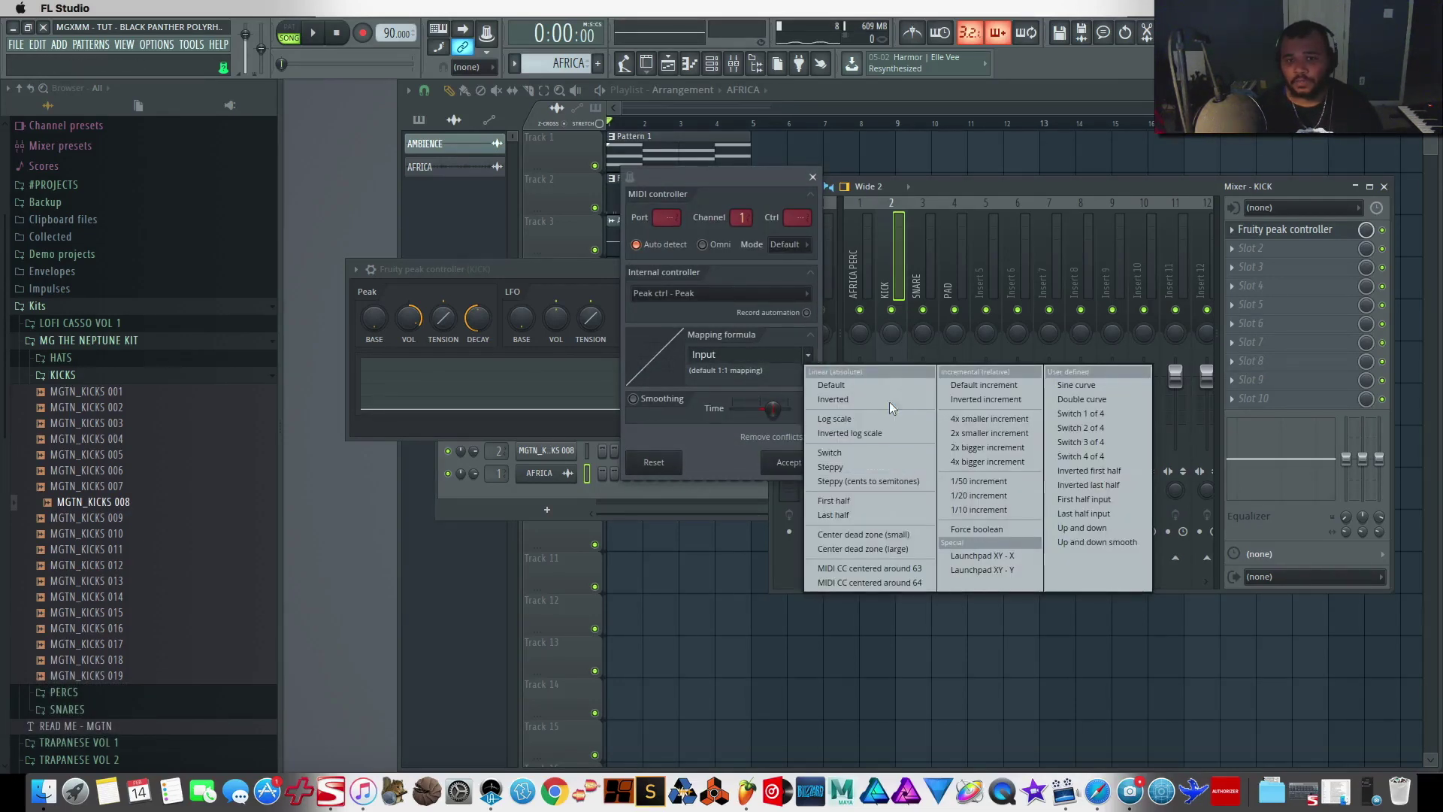
left_click(833, 399)
left_click(789, 462)
right_click(954, 375)
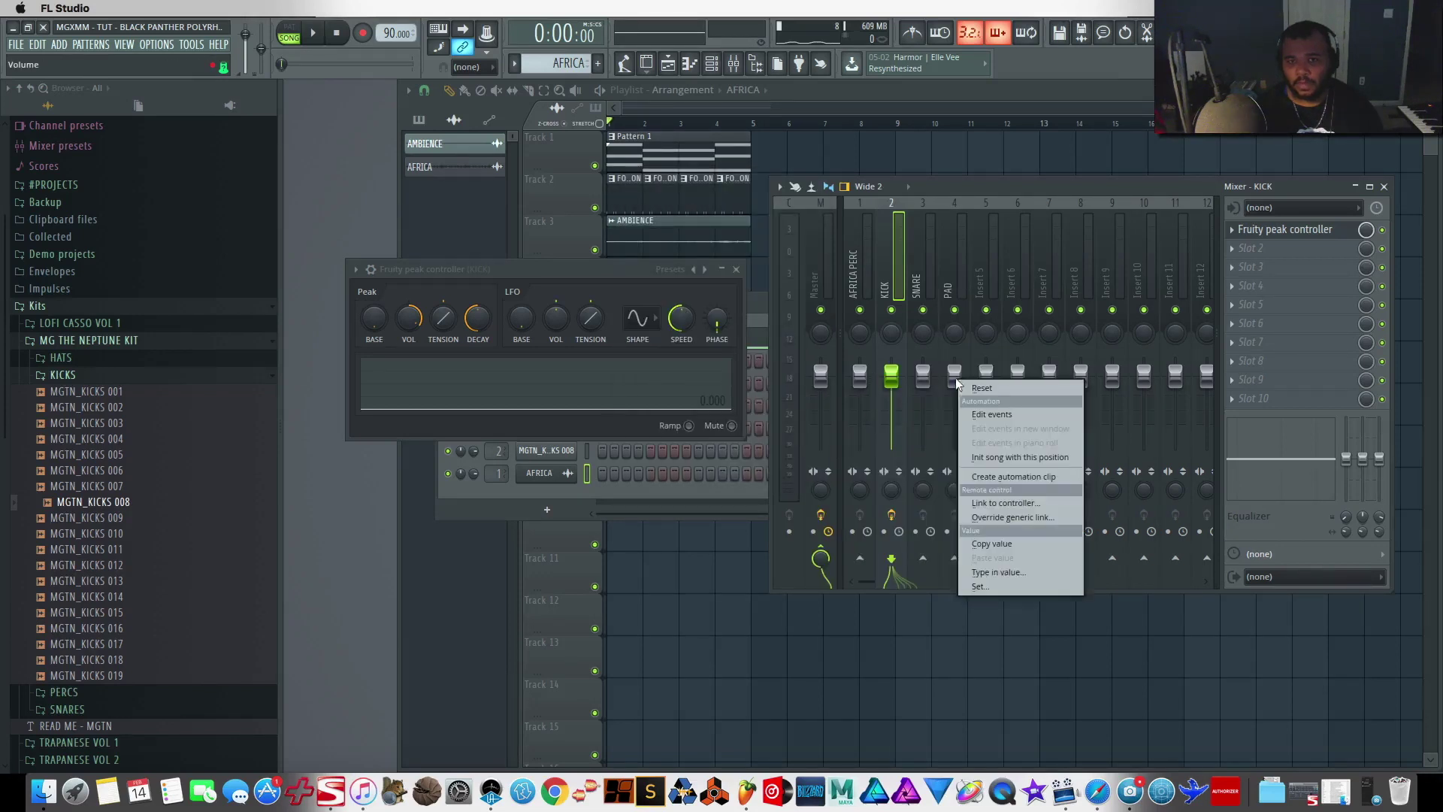
key("Escape")
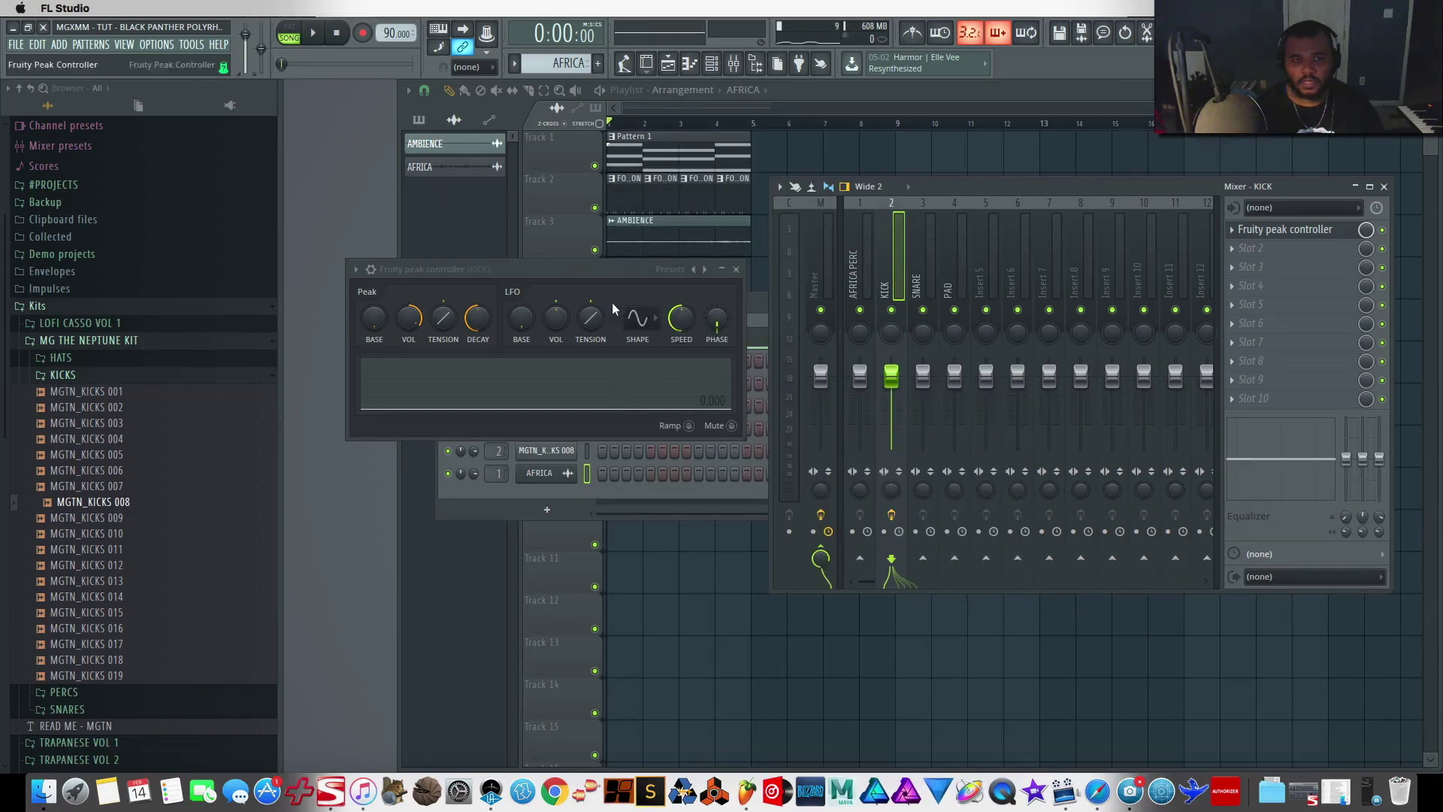
Route the AMBIENCE audio channel to mixer insert 5 and link that insert's volume fader to the kick's peak controller
left_click(612, 495)
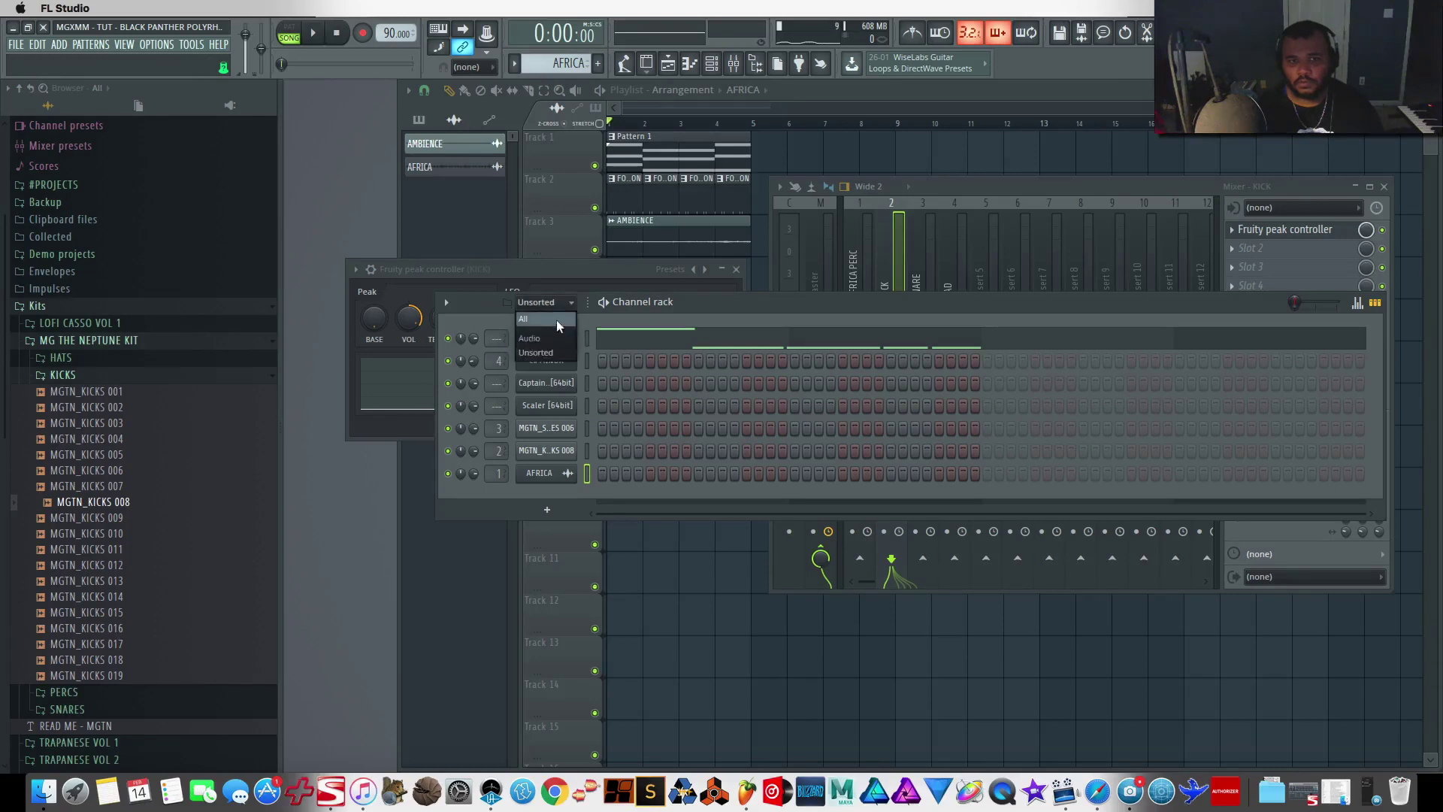
left_click(553, 334)
left_click(997, 246)
right_click(997, 246)
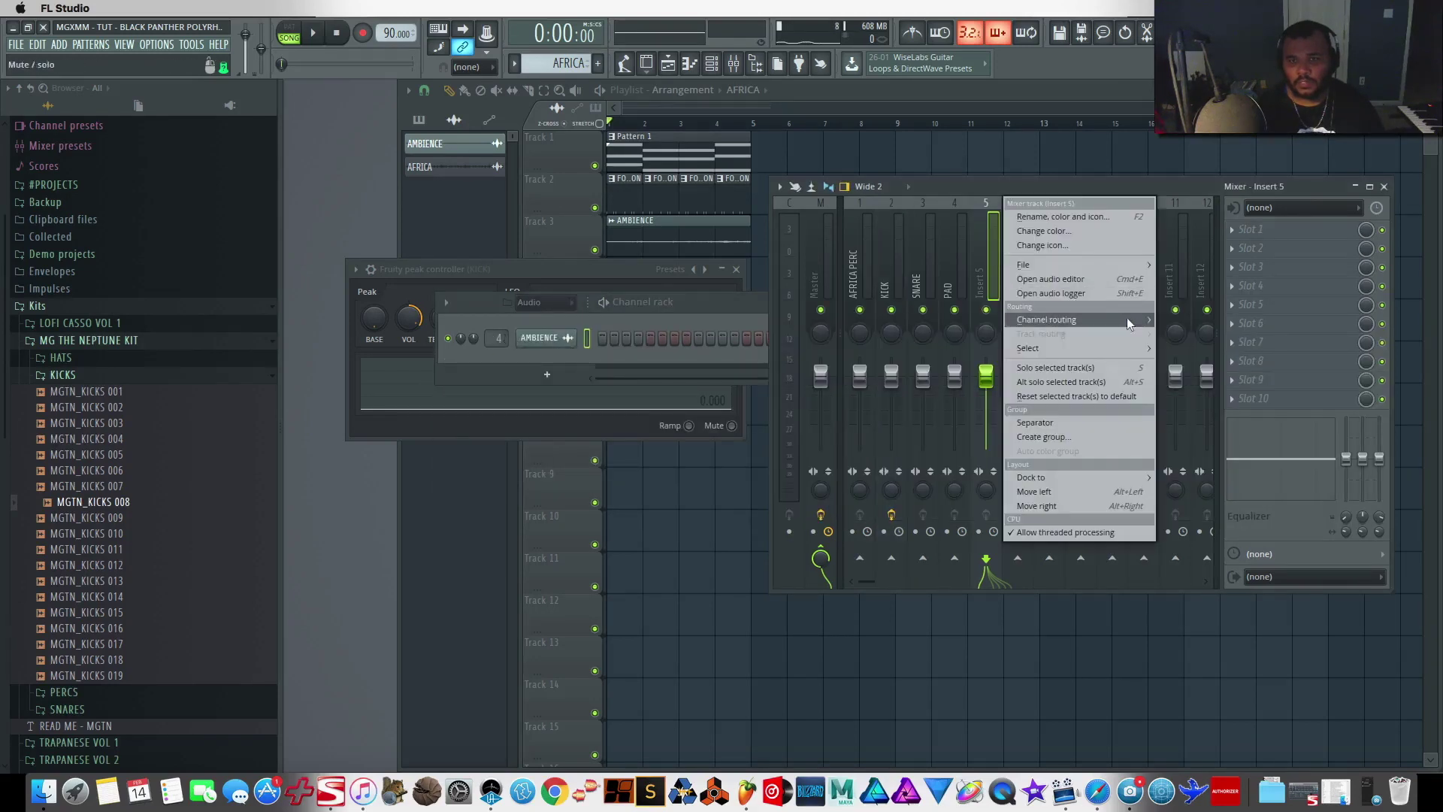
mouse_move(1127, 320)
left_click(1218, 319)
right_click(986, 382)
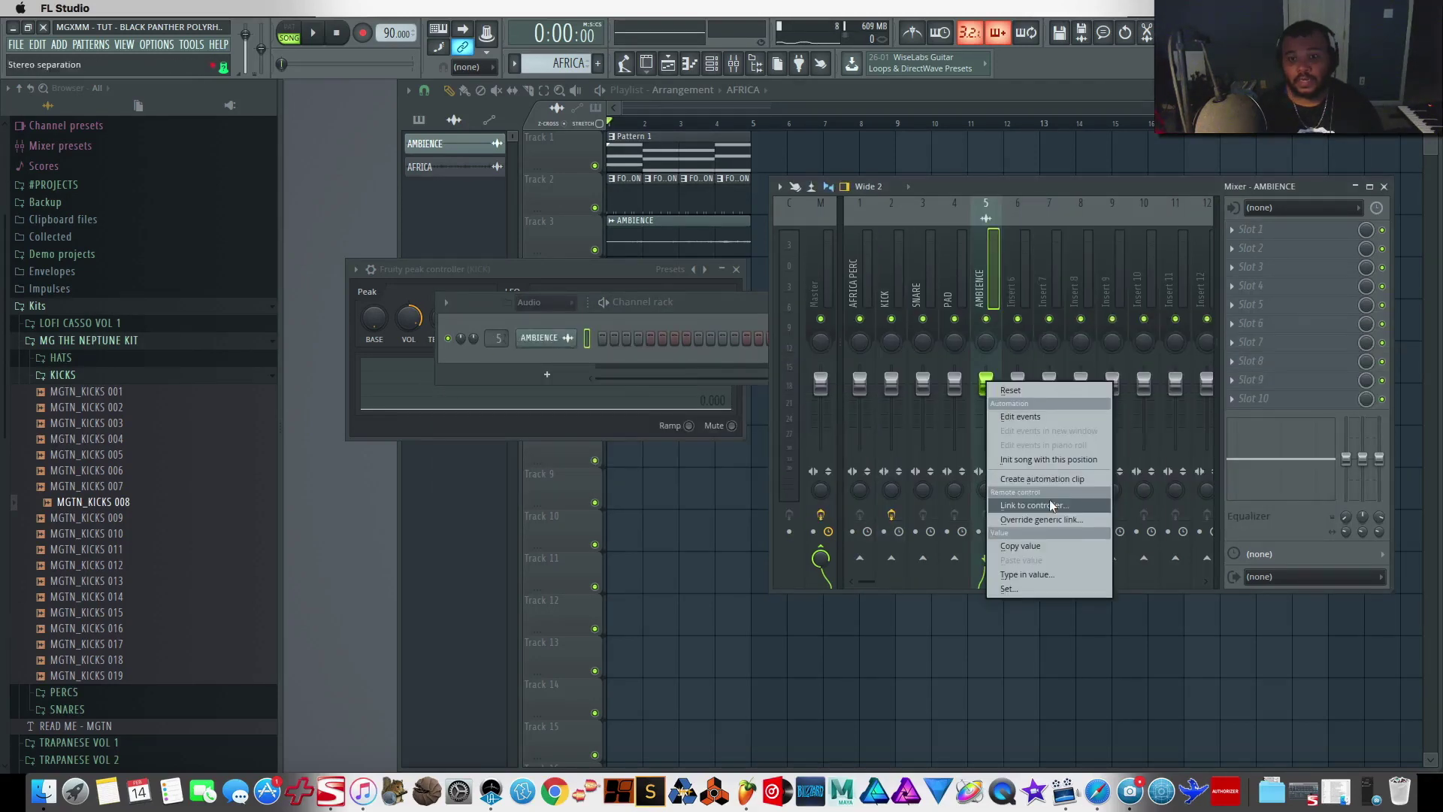
left_click(1049, 502)
Raise the Peak base and adjust the Peak volume of the Fruity peak controller on KICK while the song plays
left_click(797, 292)
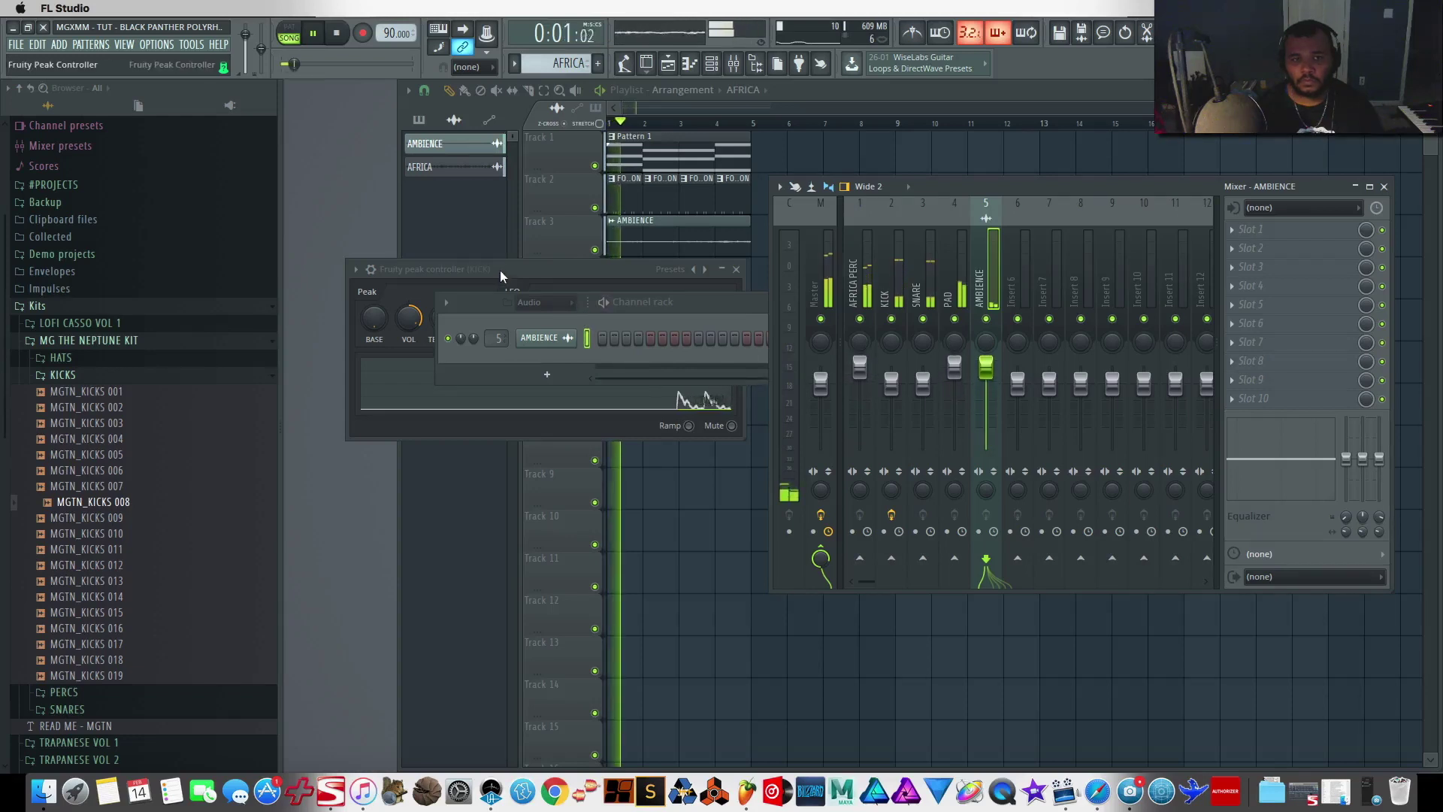
left_click(499, 269)
left_click_drag(373, 318, 373, 304)
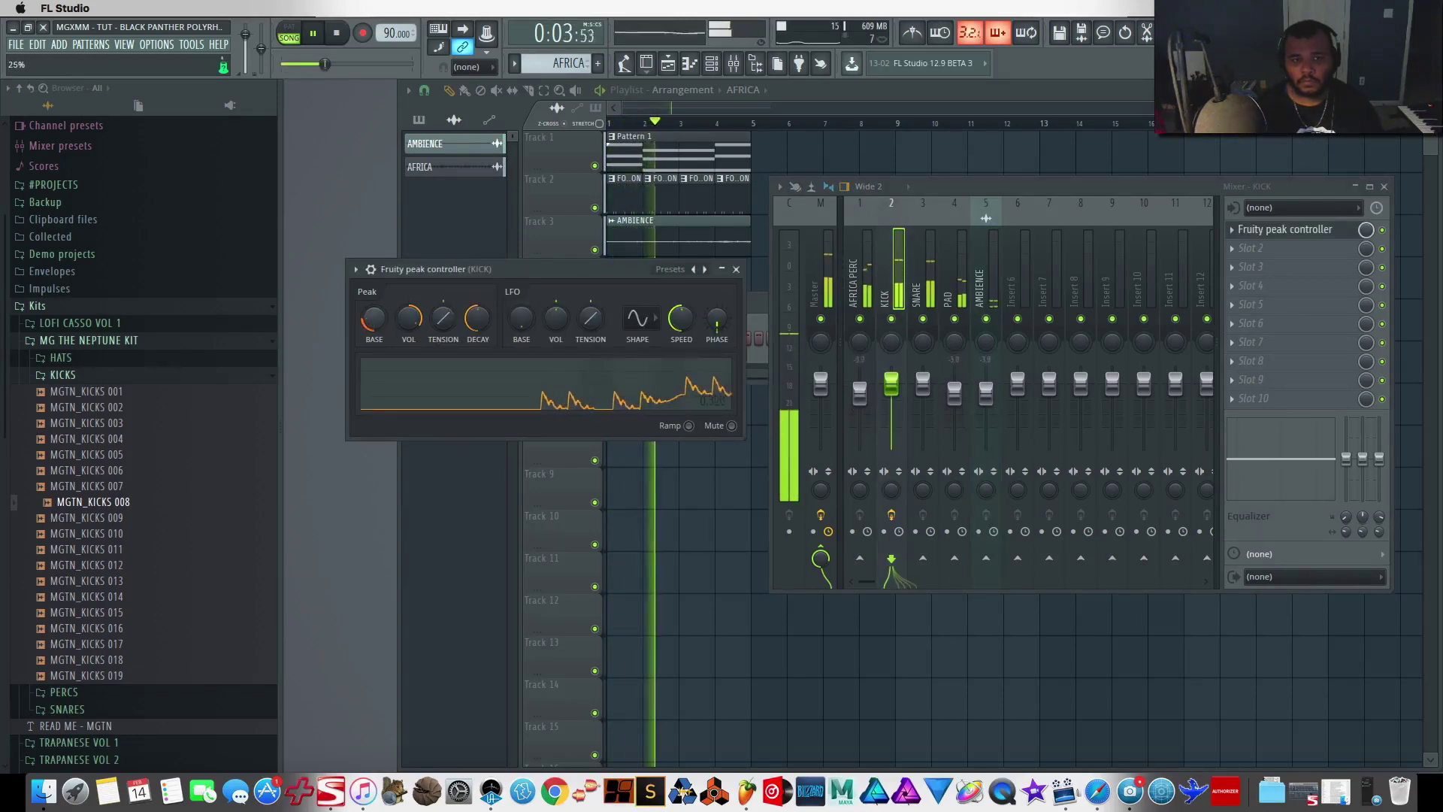
left_click_drag(416, 318, 416, 339)
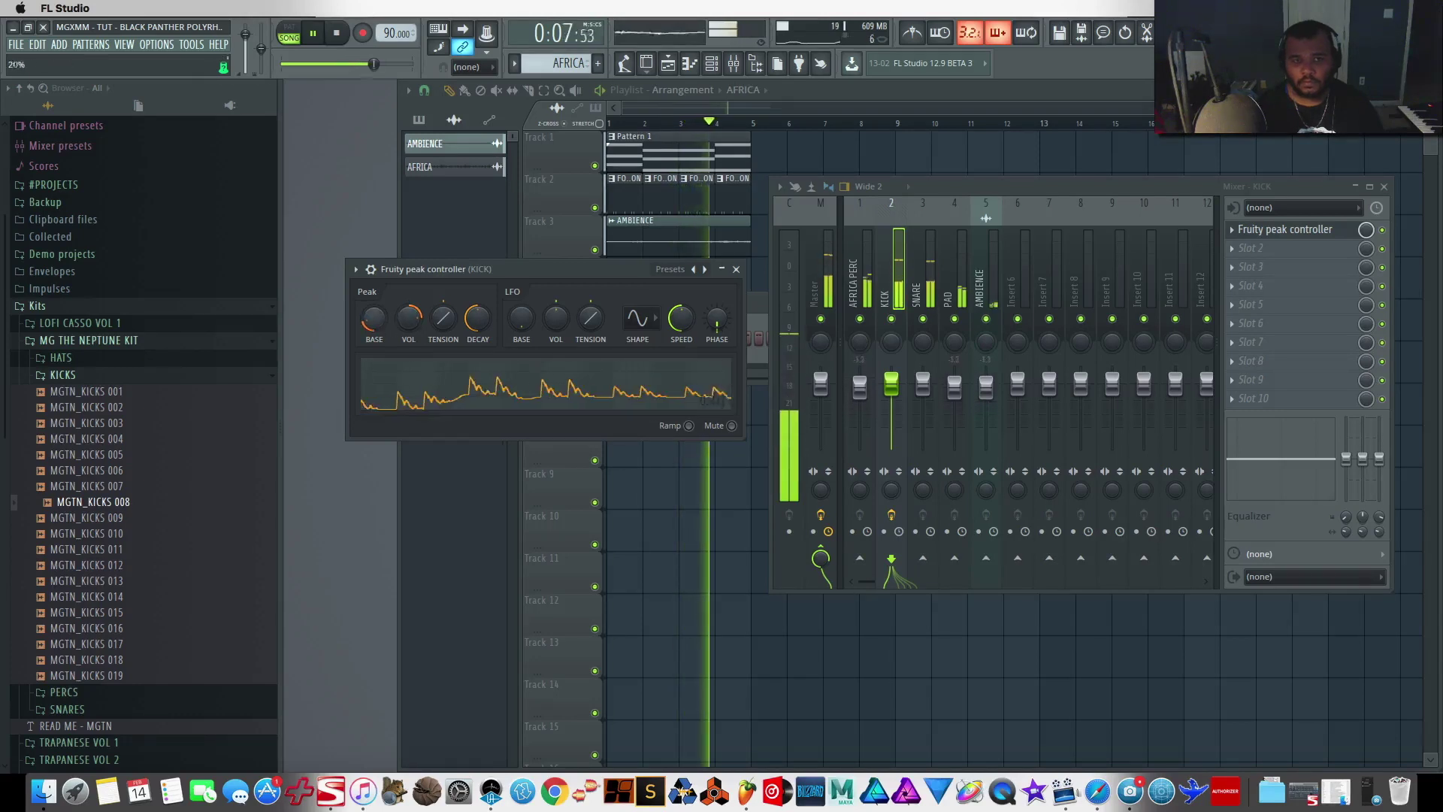
left_click(737, 270)
Load HalfTime on the AFRICA PERC insert and set its loop length to 1/4 during playback
left_click(868, 265)
key("space")
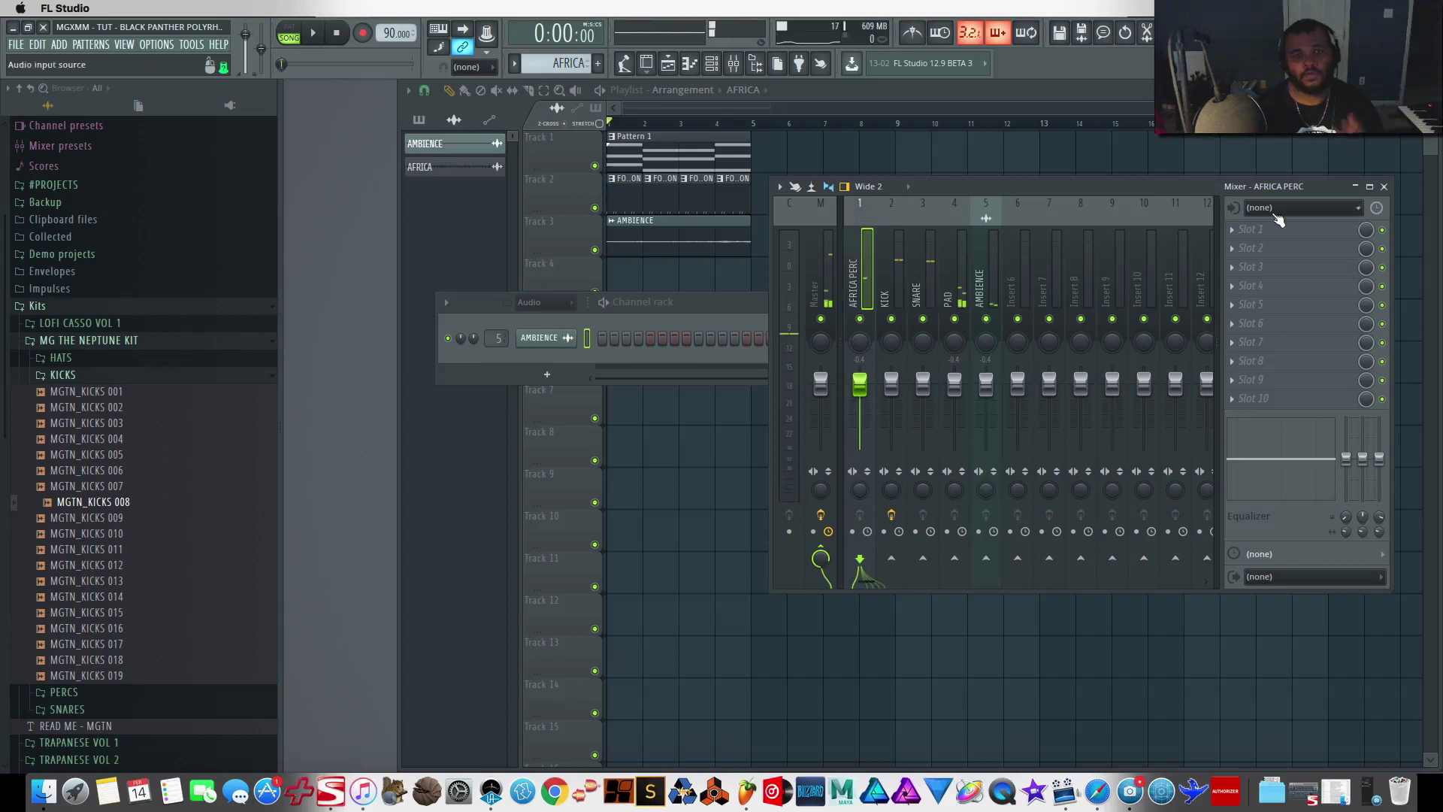
left_click(1251, 251)
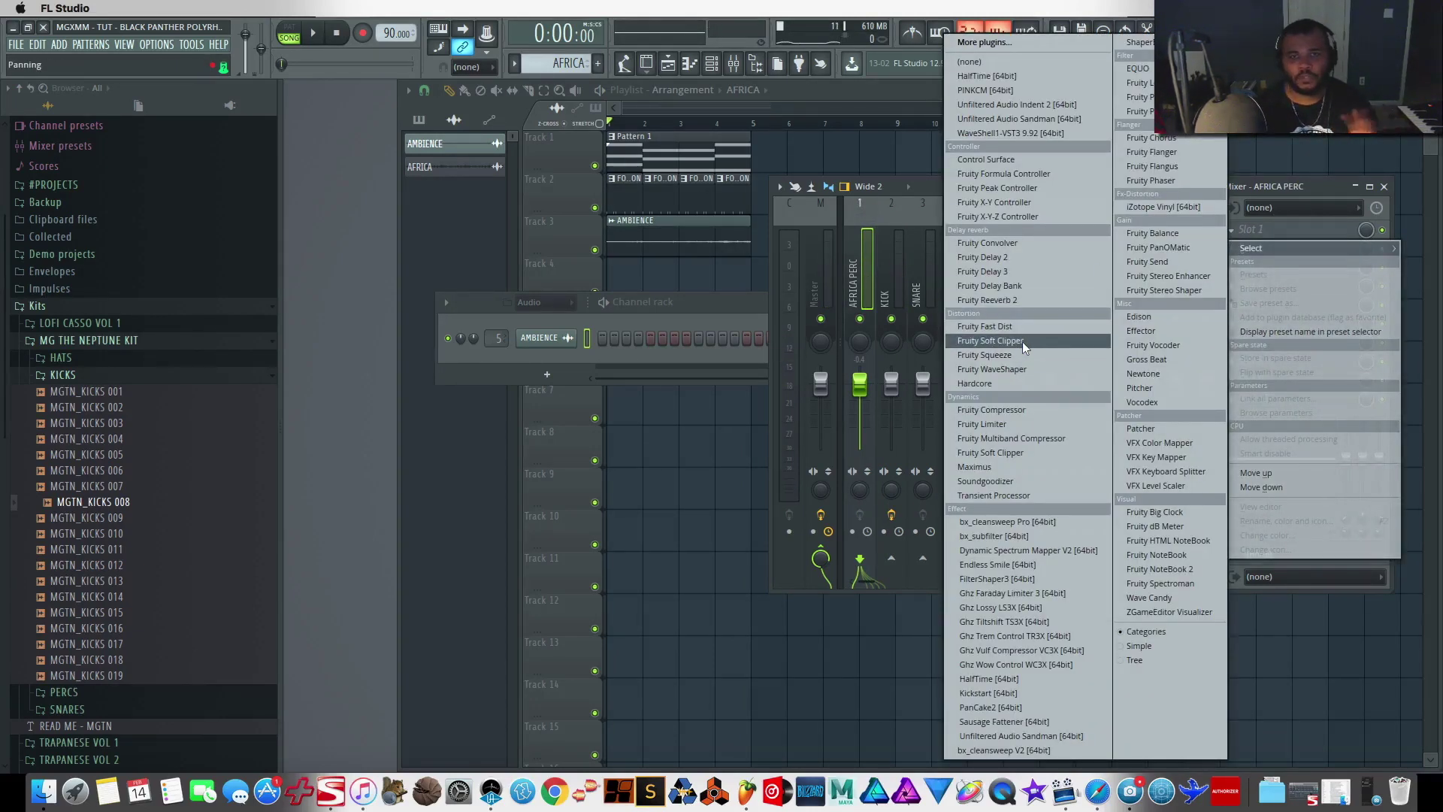
left_click(987, 76)
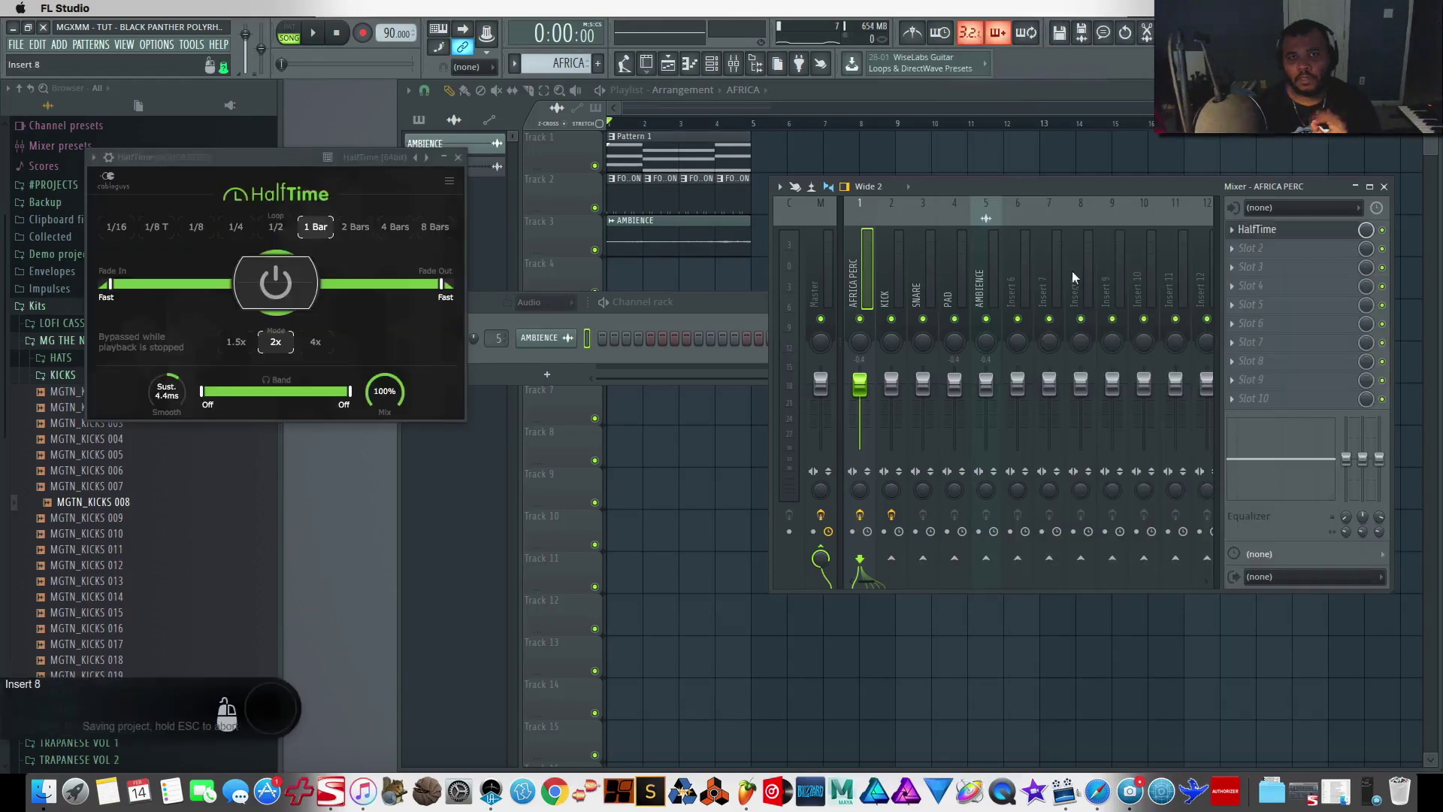
key("space")
left_click_drag(305, 161, 679, 248)
left_click(614, 314)
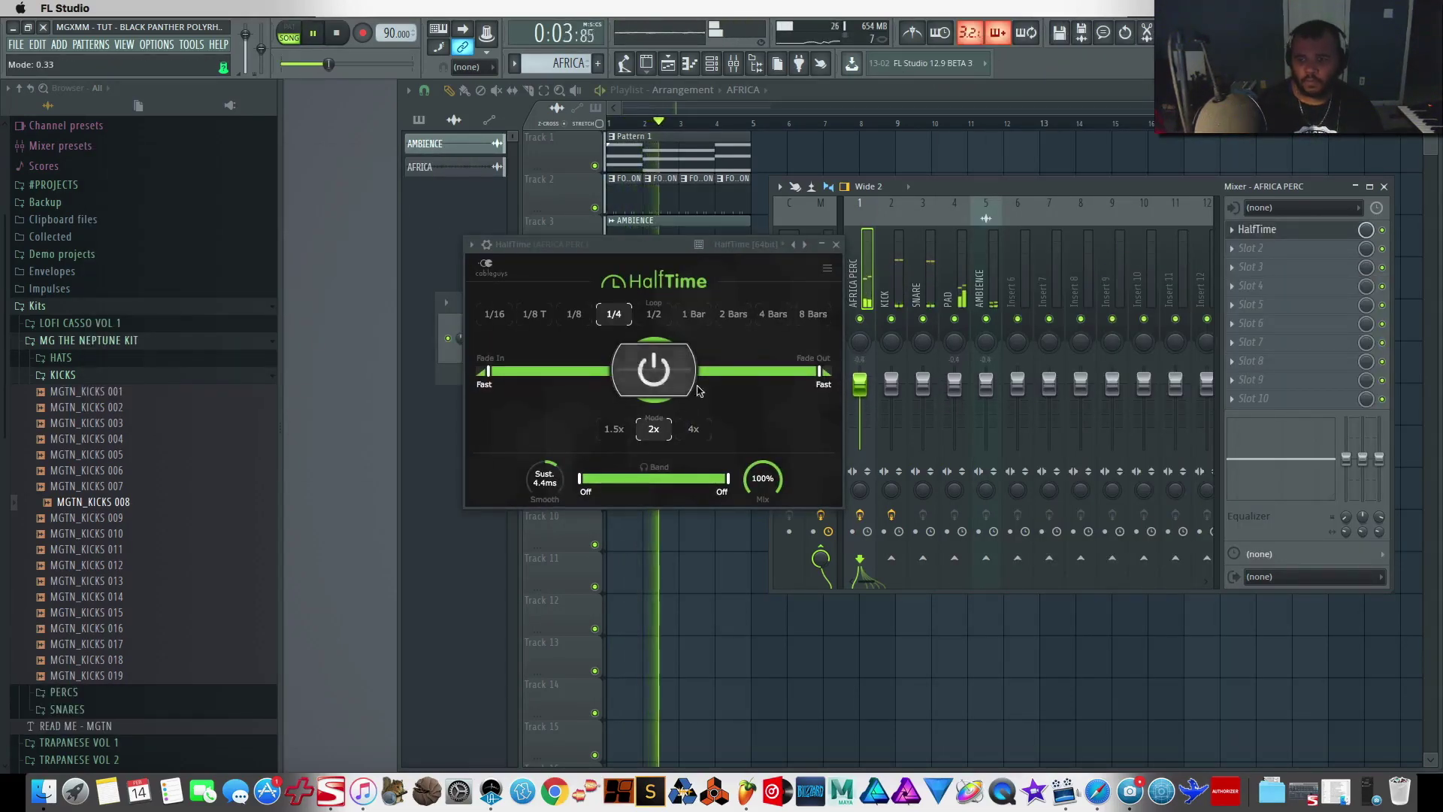
left_click(839, 248)
Cut the low and high bands of the AFRICA PERC insert's equalizer and audition the song
key("space")
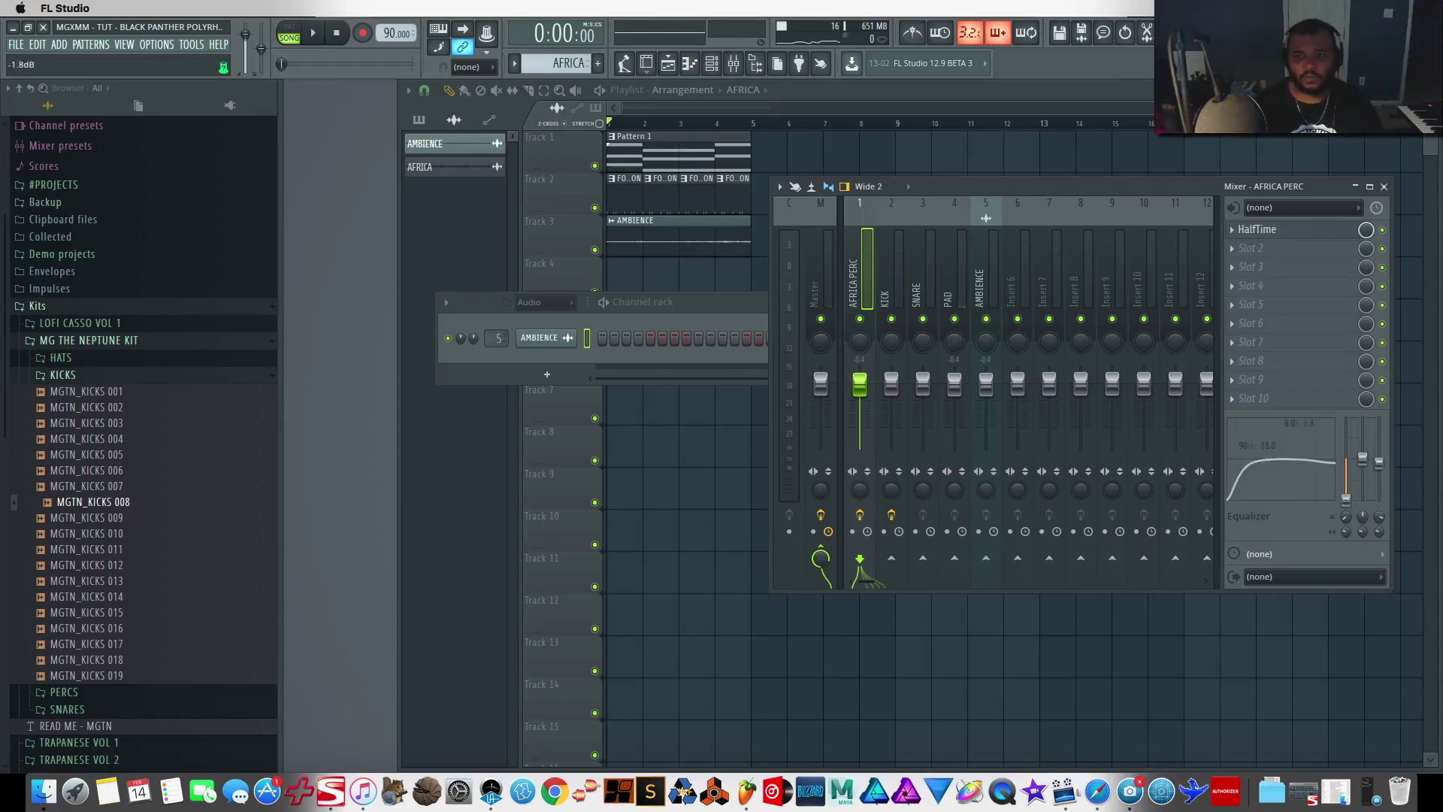
key("space")
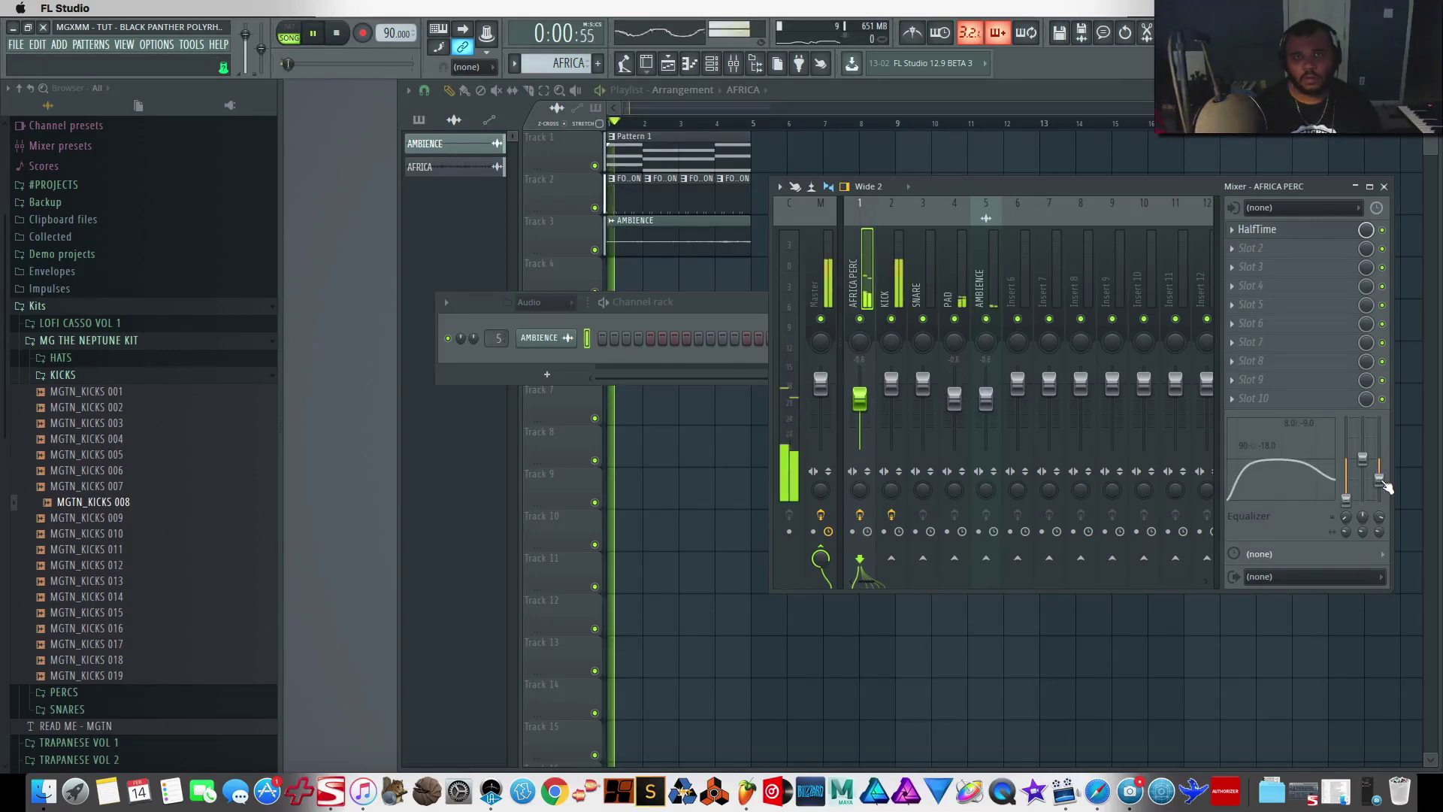
key("space")
Add the Little Plate reverb after HalfTime on AFRICA PERC with a mix of 56%, auditioning it in playback
left_click(1233, 248)
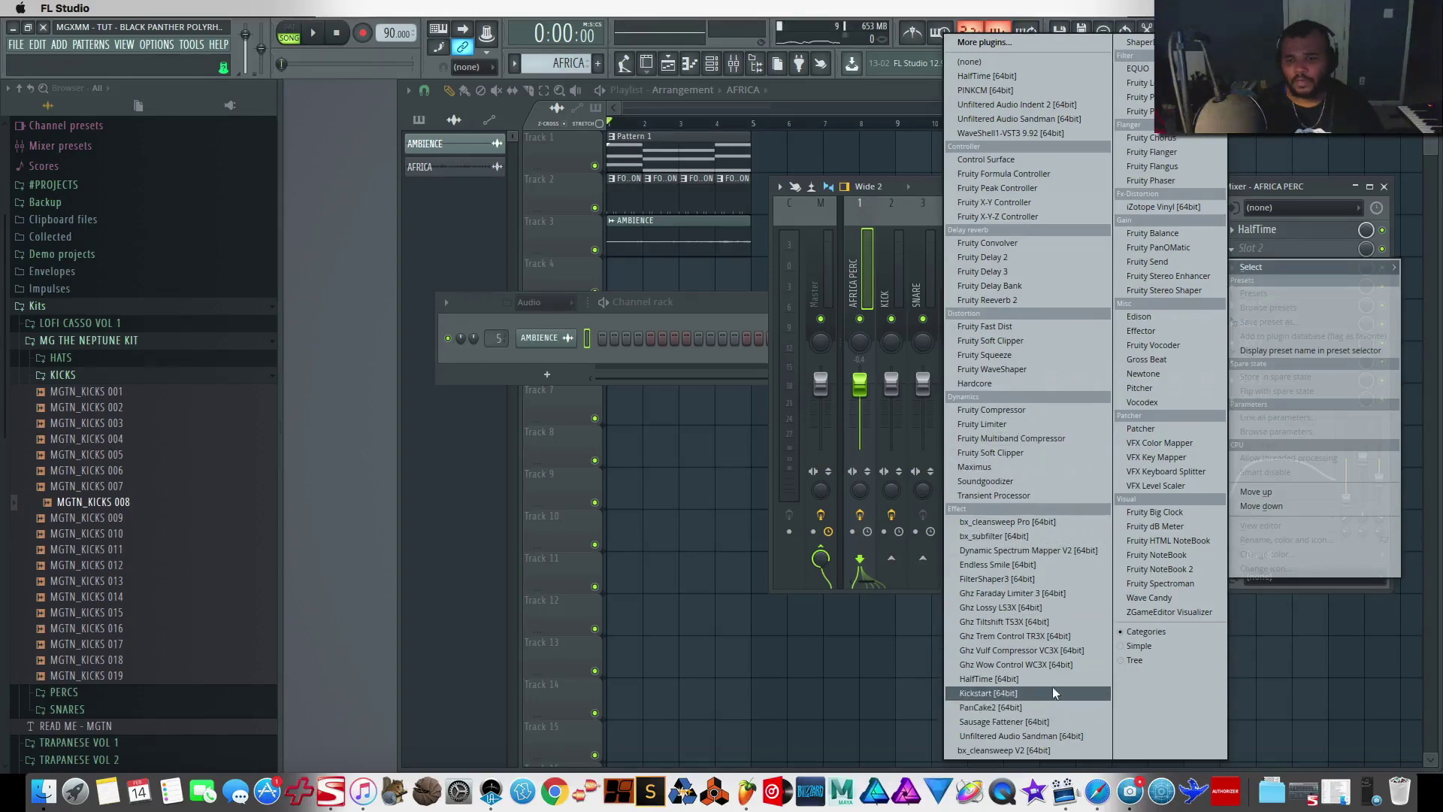
left_click(1037, 42)
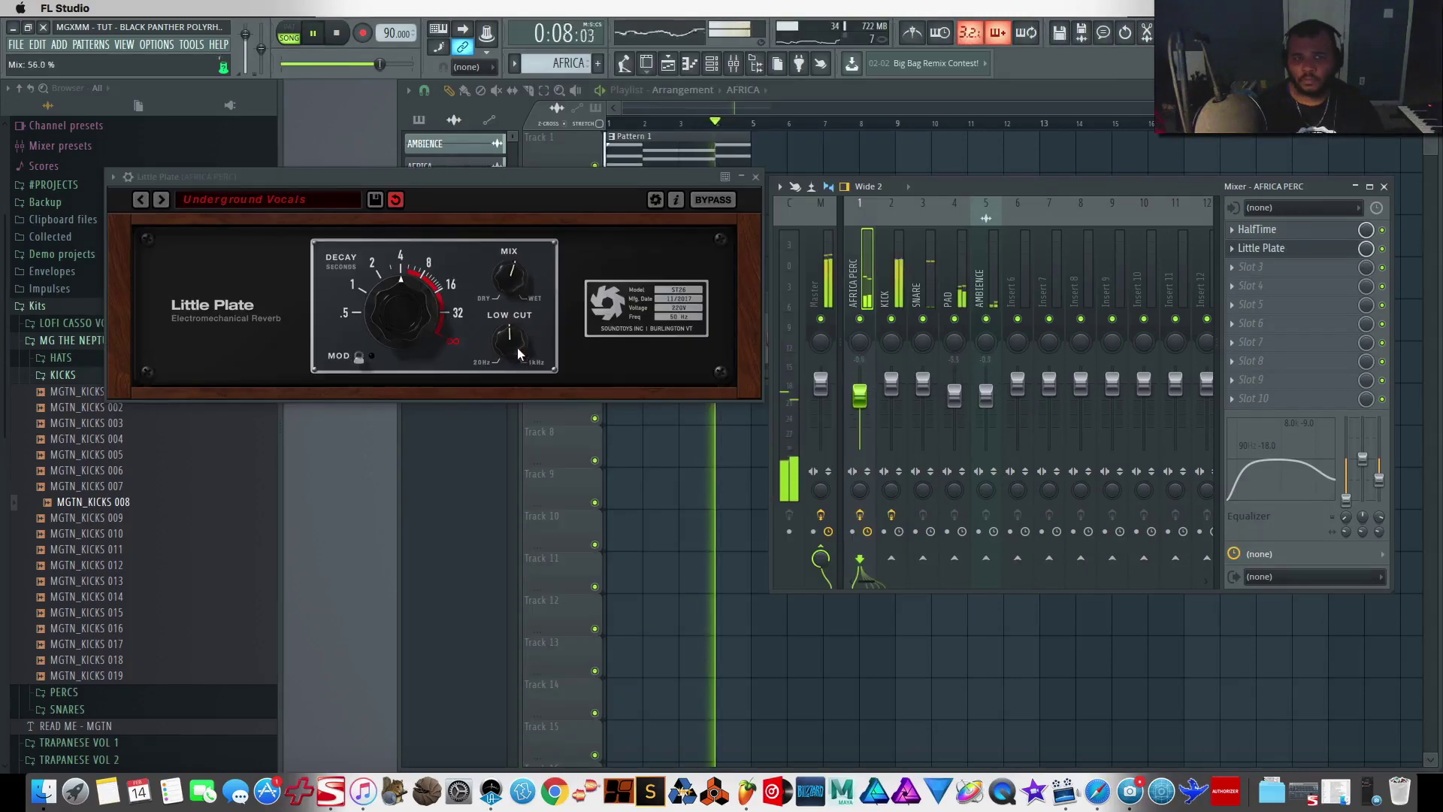
left_click(755, 176)
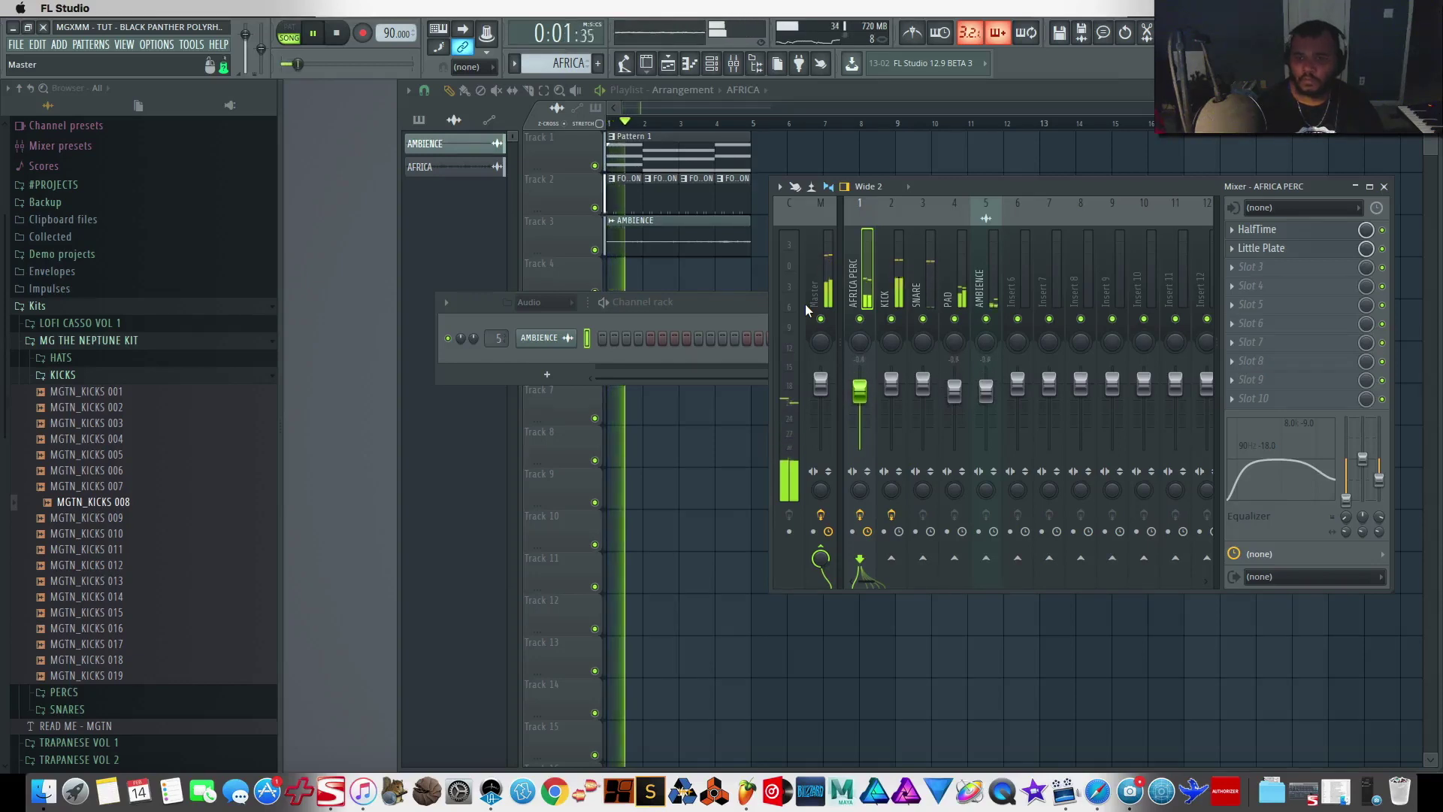
key("space")
Duplicate the FOUNDATION, AMBIENCE and AFRICA clips of bars 1 to 4 into bars 5 to 8 of the playlist
key("F9")
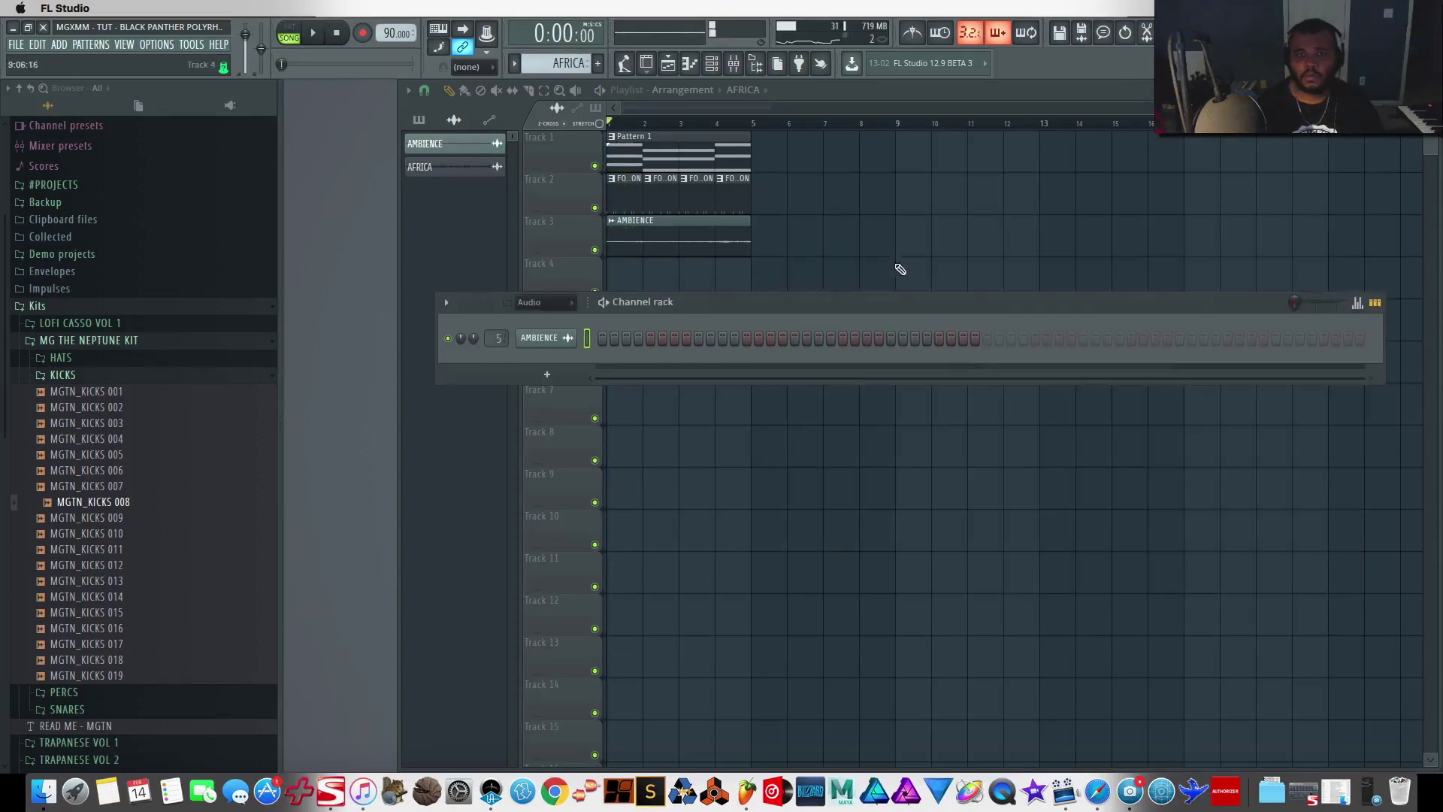
key("F6")
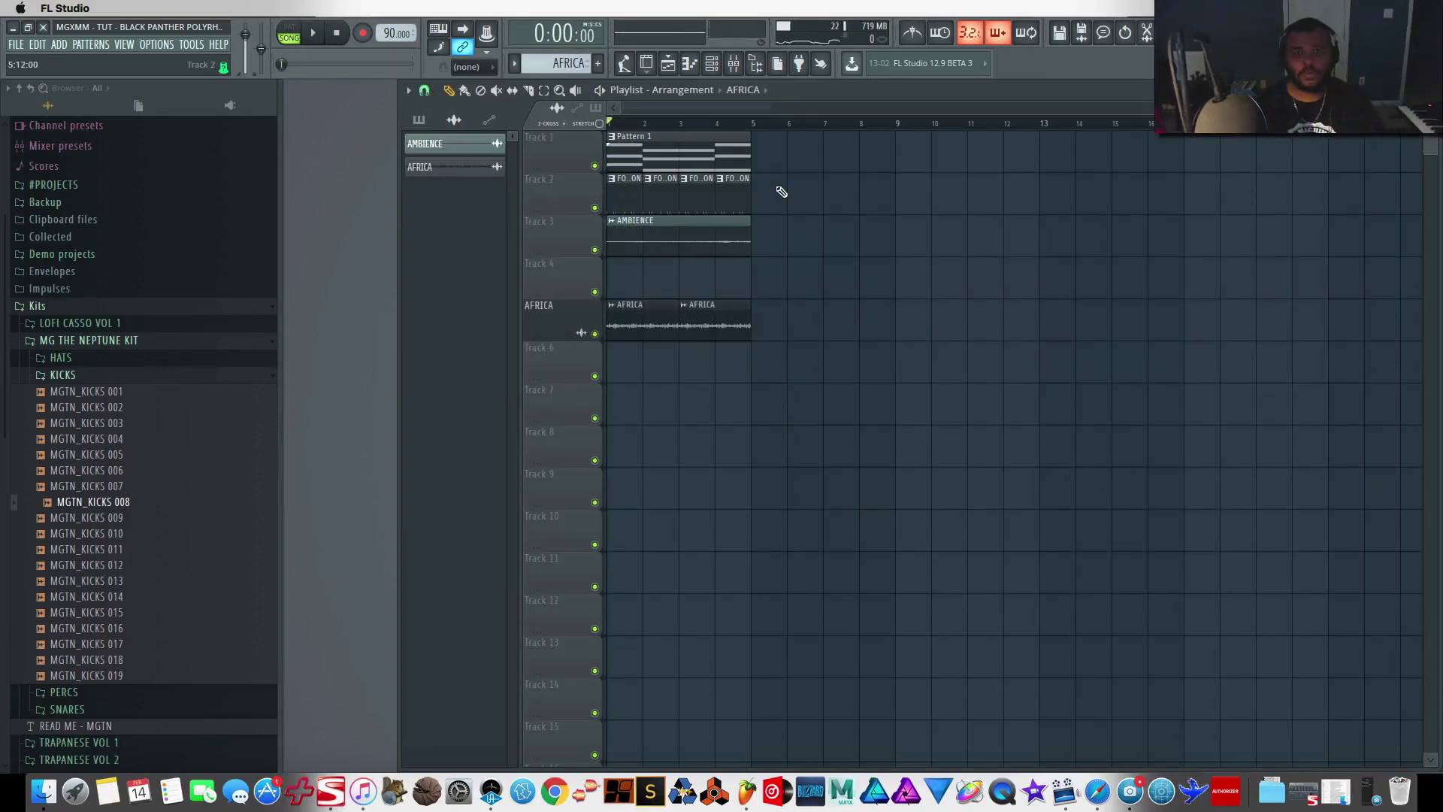
left_click_drag(782, 192, 625, 386)
key("ctrl+b")
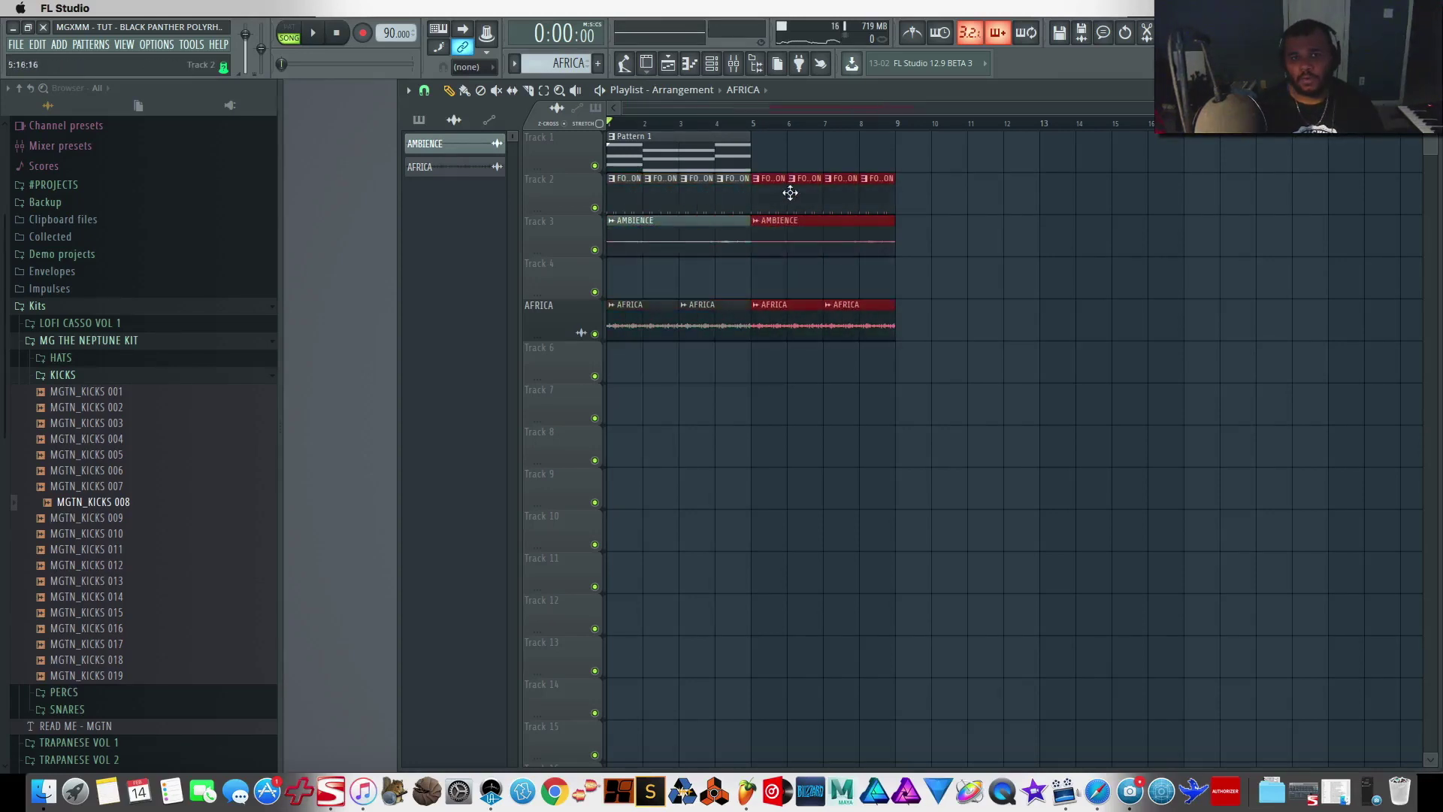
left_click(789, 283)
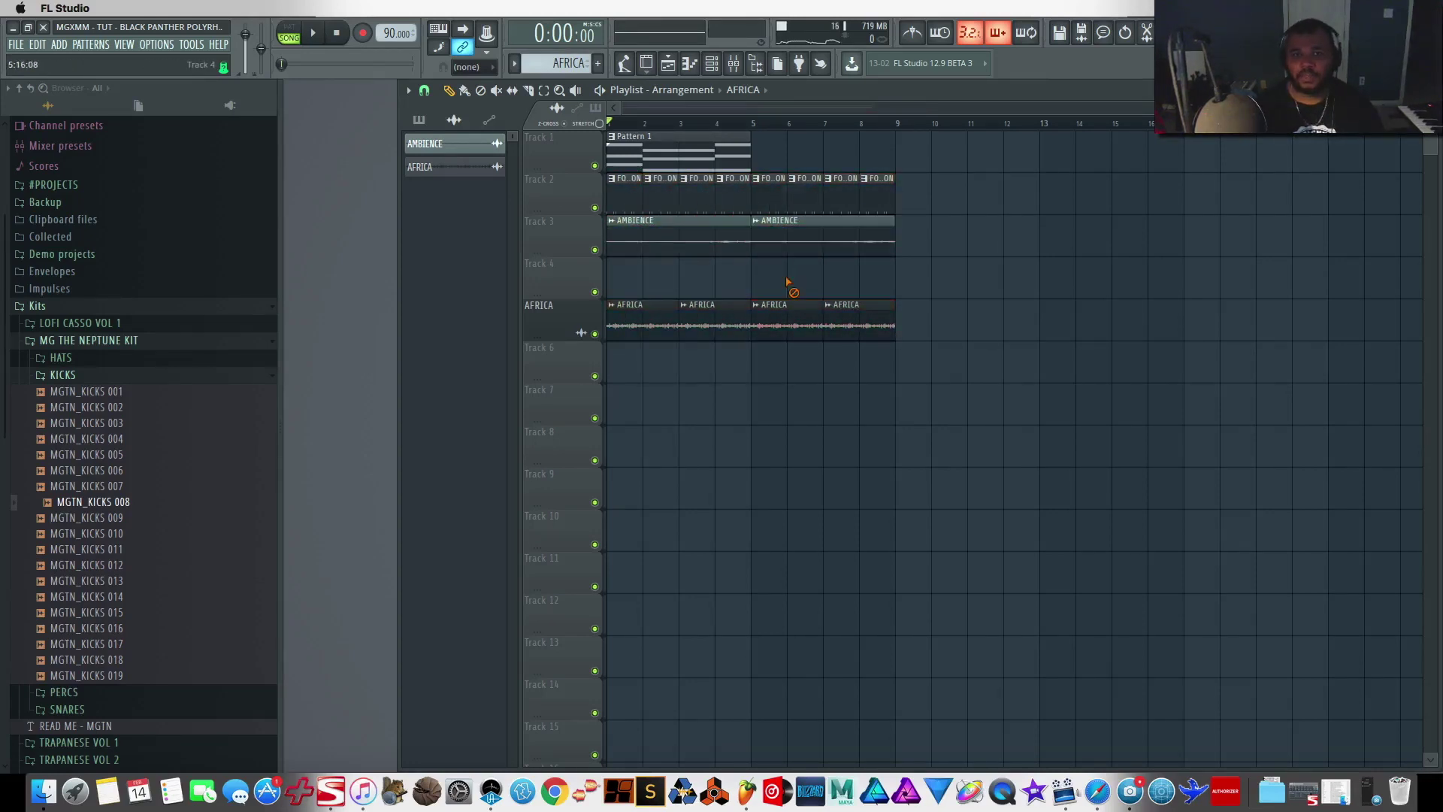
Delete the AMBIENCE clip in bars 1 to 4 and set the time selection over bars 5 to 8
right_click(704, 242)
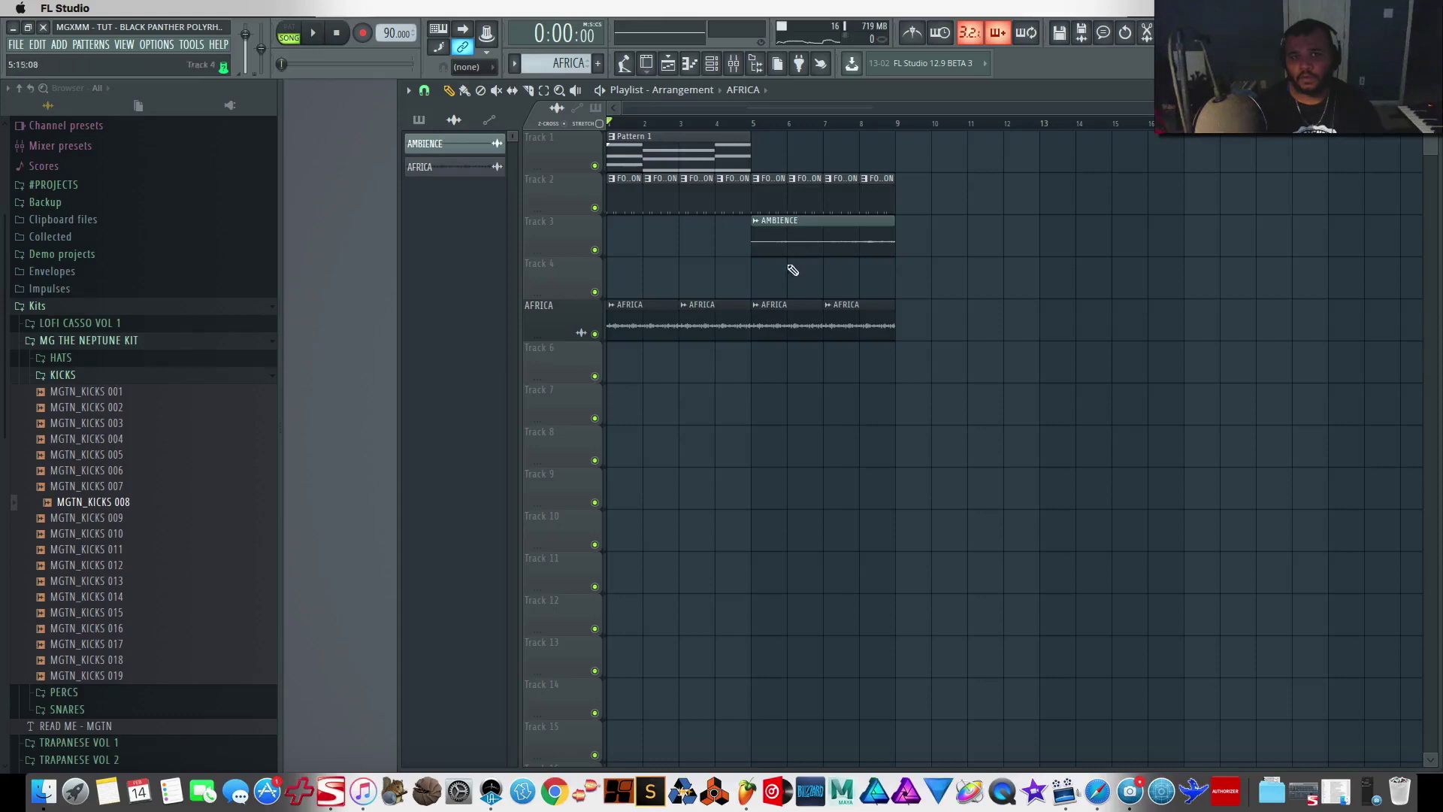
left_click_drag(902, 124, 753, 124)
scroll(884, 128, "up", 3)
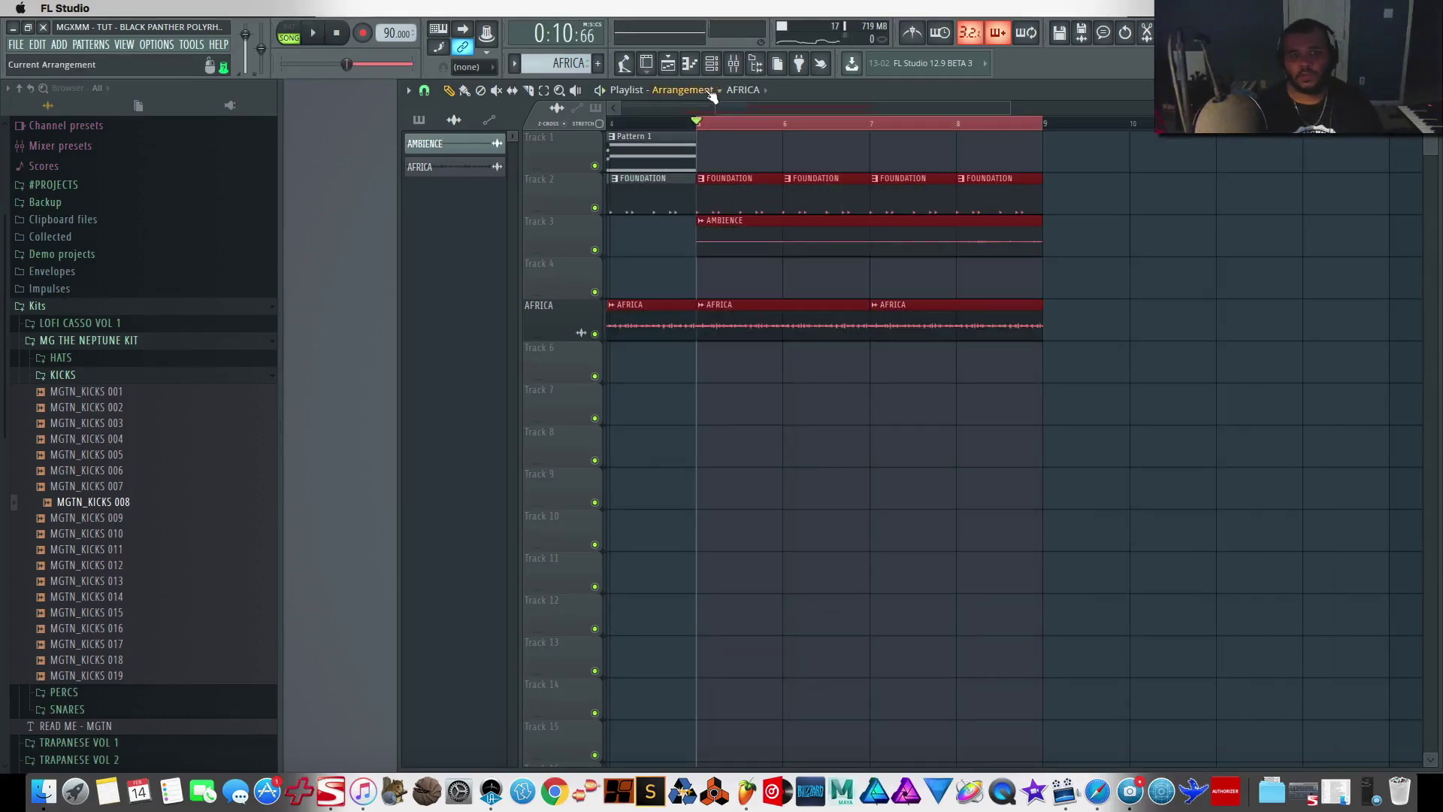
Show the Unsorted channels and program the BASS pattern's 808 Big Deal C channel with hits on steps 1, 4 and 13
left_click(712, 64)
left_click(556, 304)
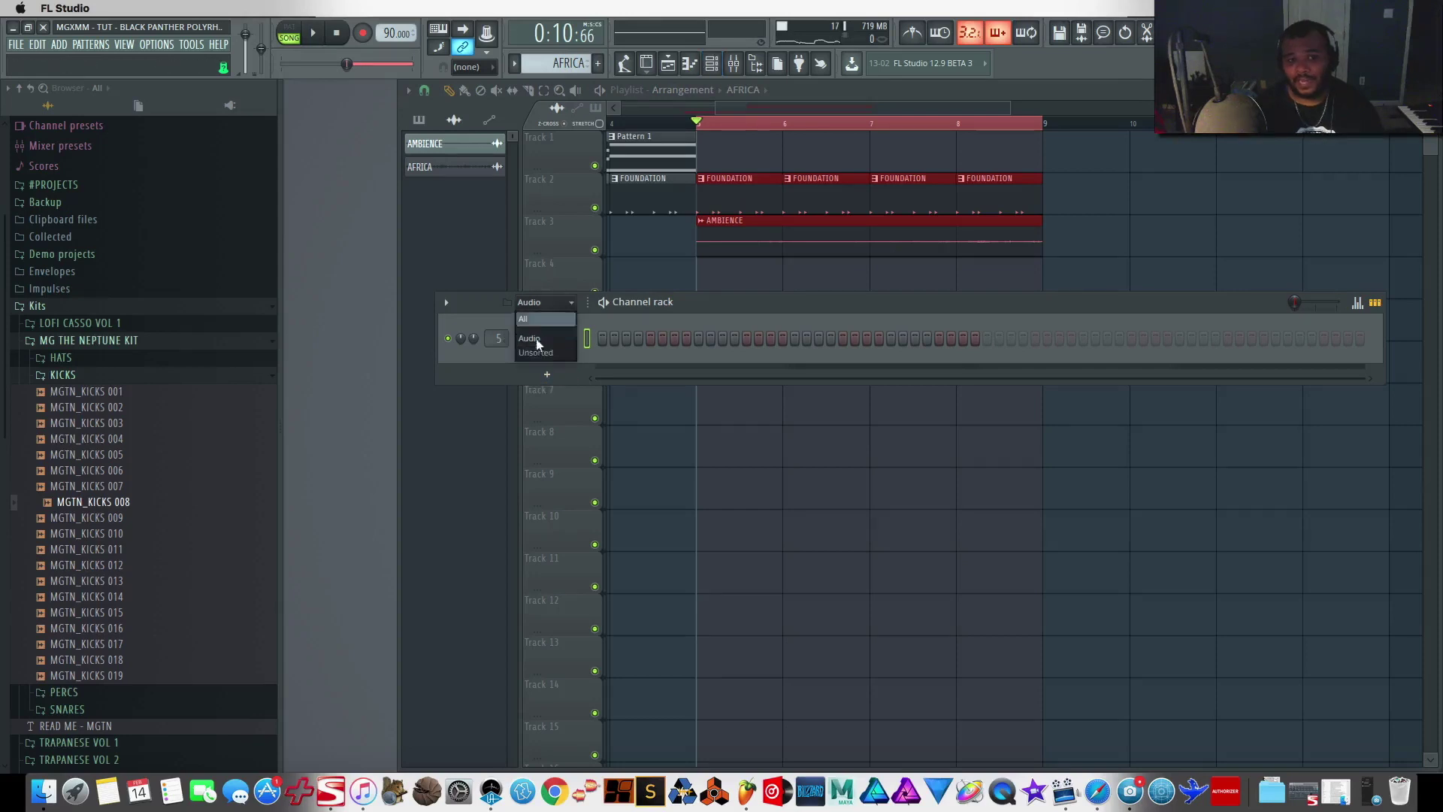
left_click(536, 361)
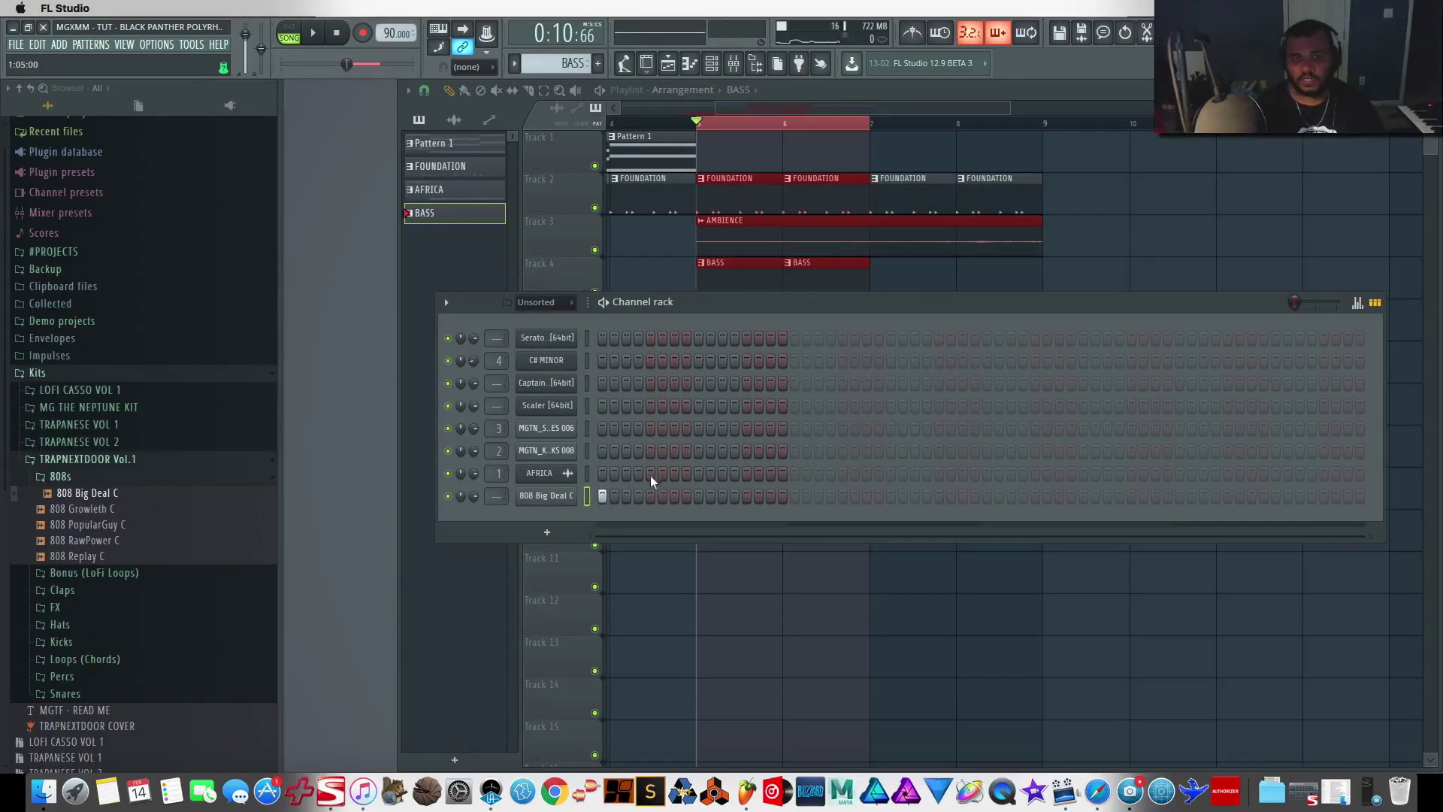
left_click(638, 496)
key("space")
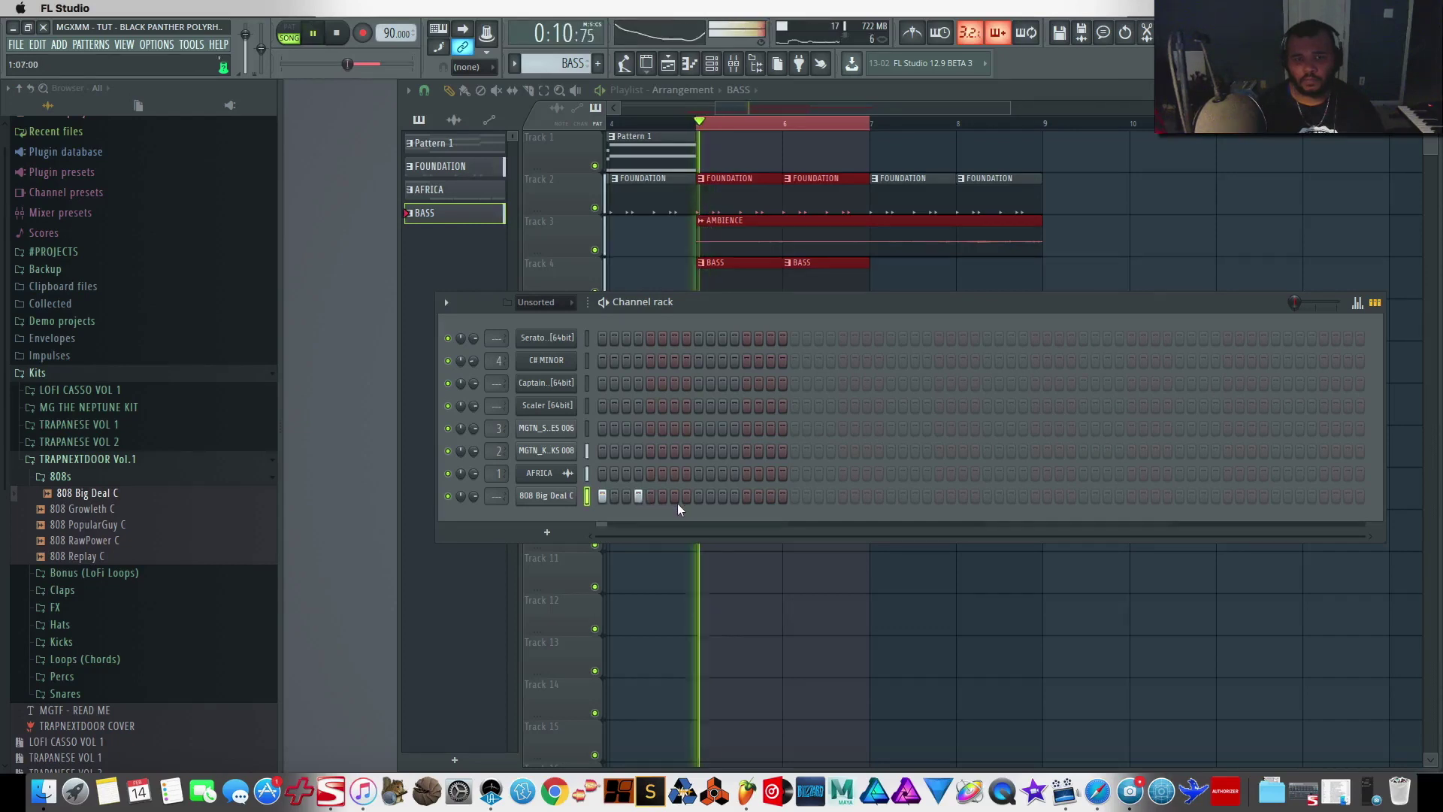
left_click(747, 497)
key("space")
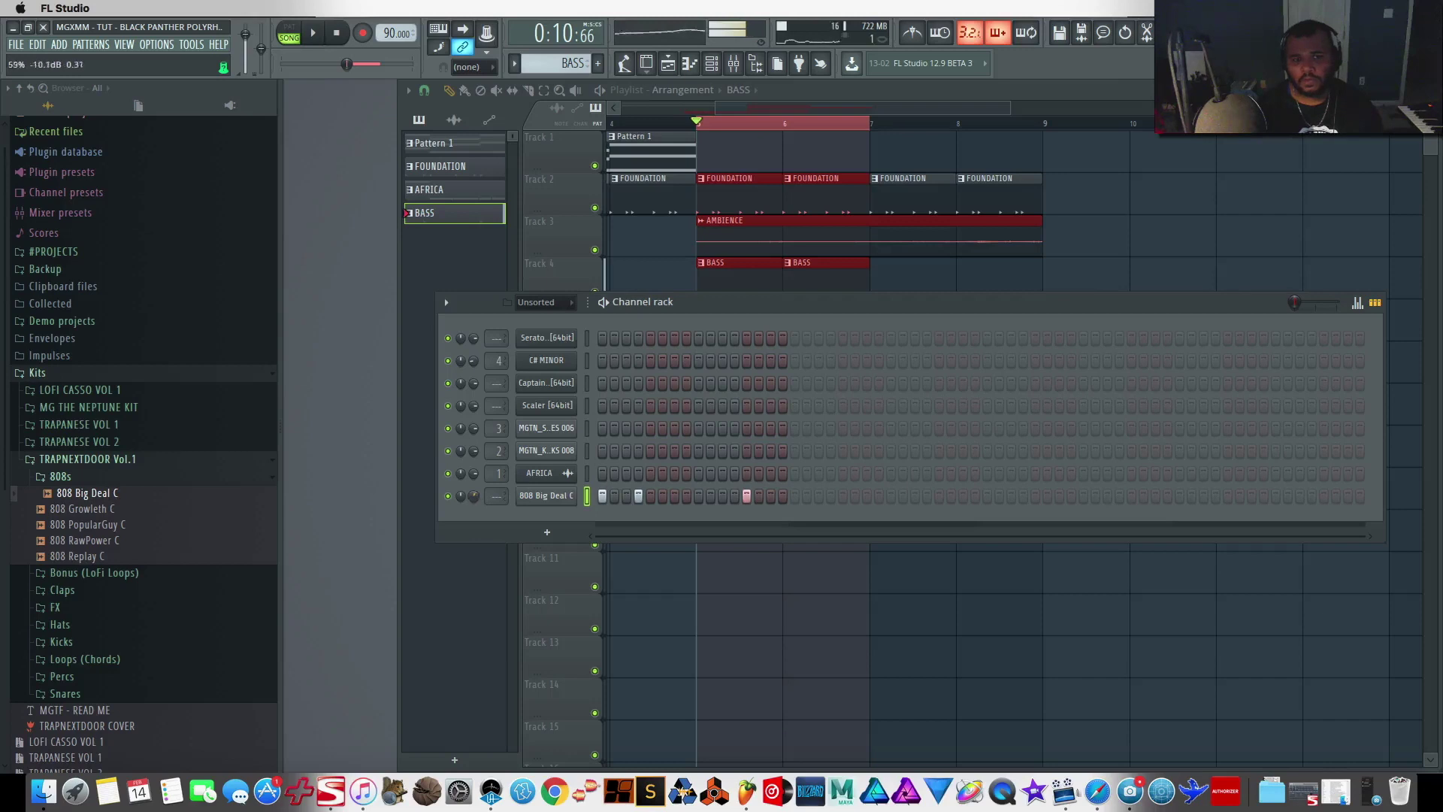
Review the miscellaneous channel settings of the 808 Big Deal C sampler
left_click(547, 498)
left_click(419, 227)
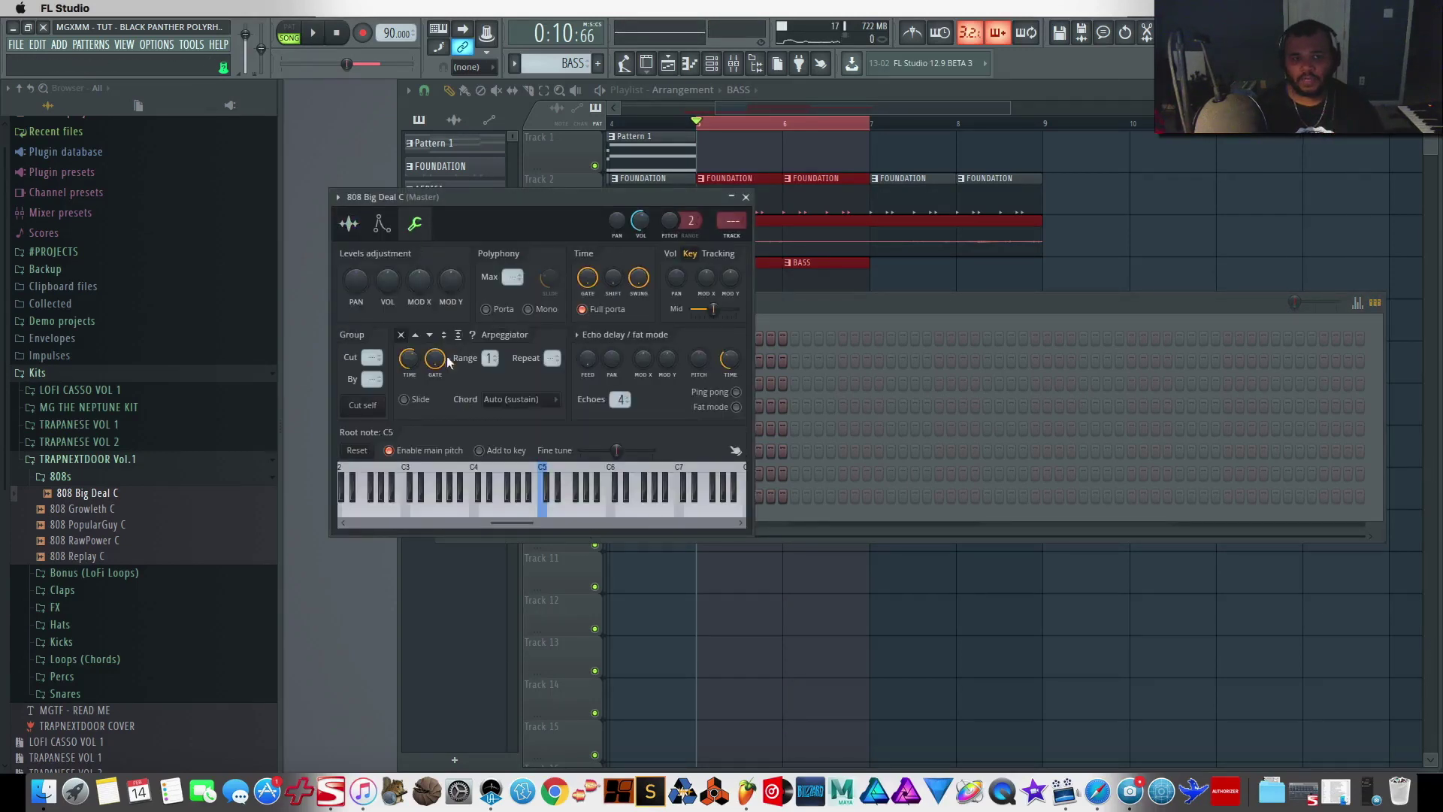
left_click(746, 197)
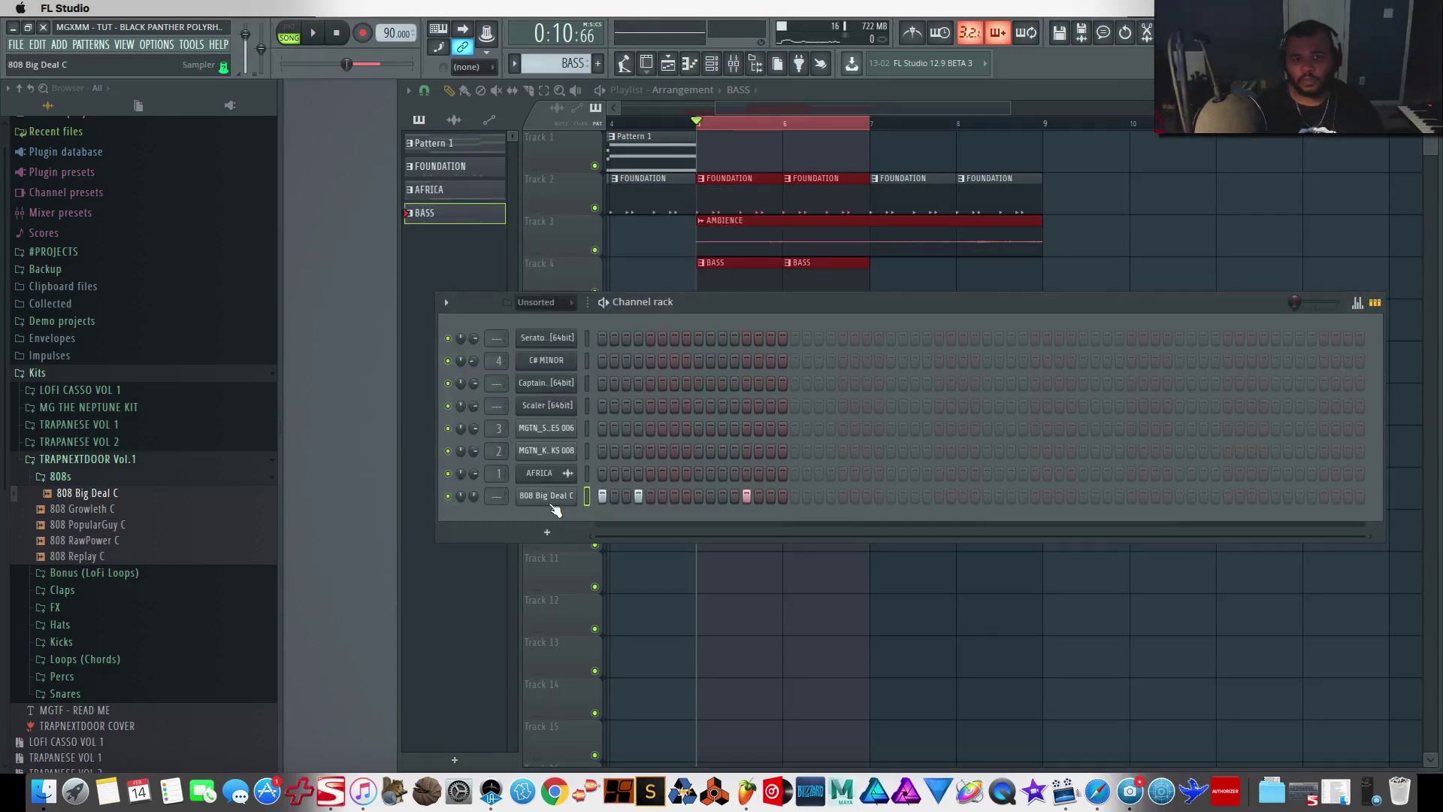
Open the 808 Big Deal C pattern in the piano roll and set the scale highlighting root note to C#
right_click(552, 499)
left_click(620, 493)
left_click(291, 87)
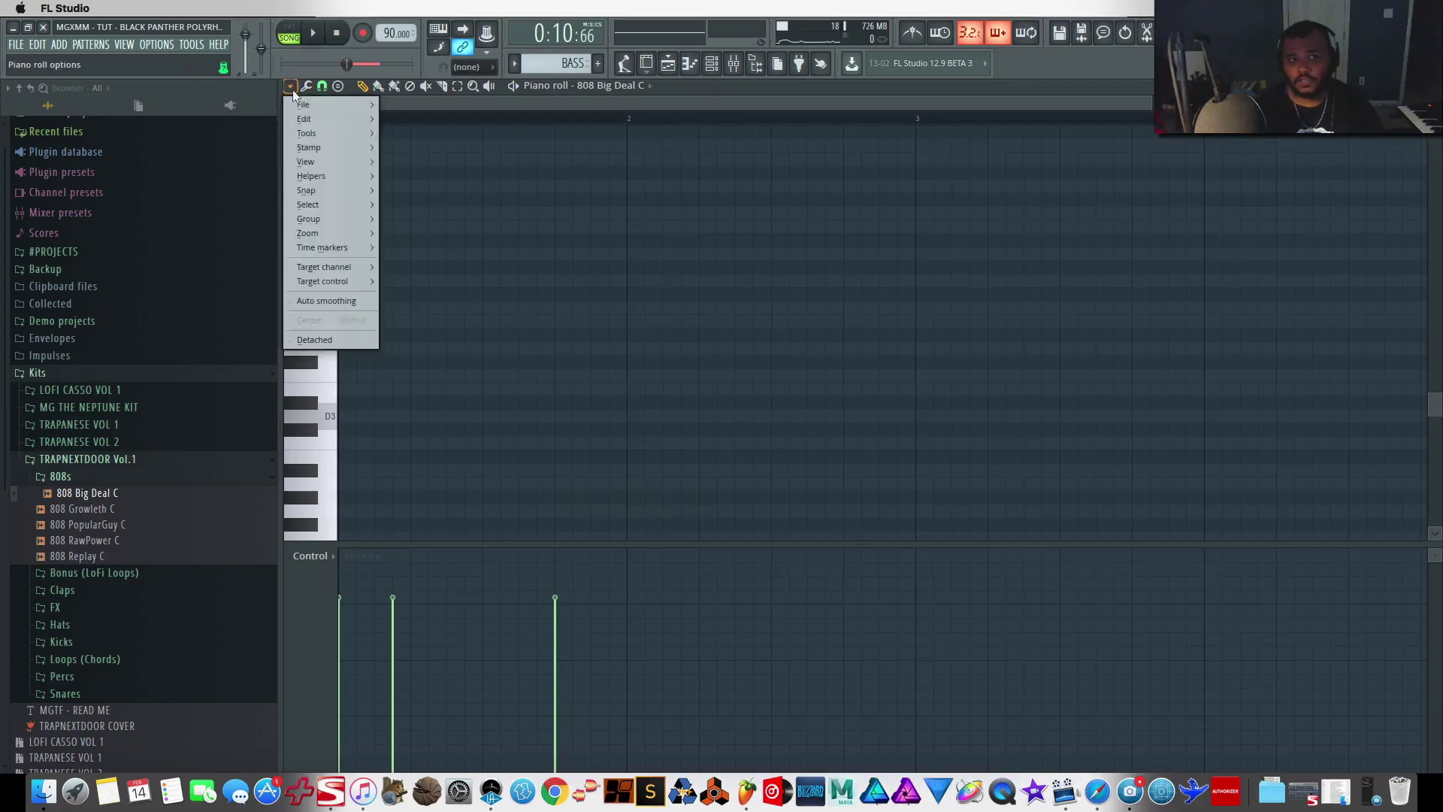
mouse_move(311, 176)
mouse_move(421, 190)
left_click(551, 213)
scroll(370, 330, "up", 7)
Transpose all three 808 notes to C#5 and play the section
left_click_drag(655, 400, 324, 469)
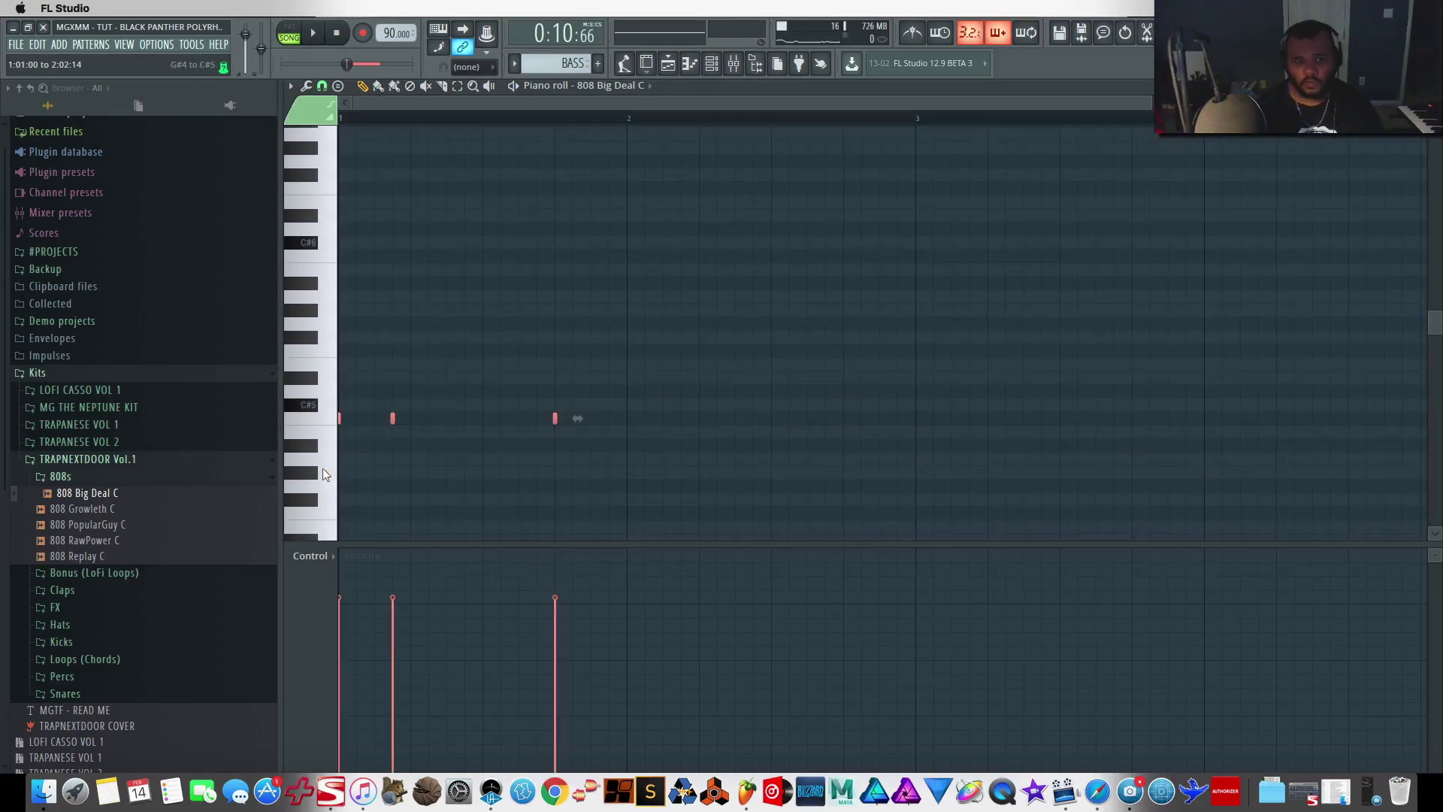
key("ctrl+Up")
key("space")
scroll(458, 306, "up", 1)
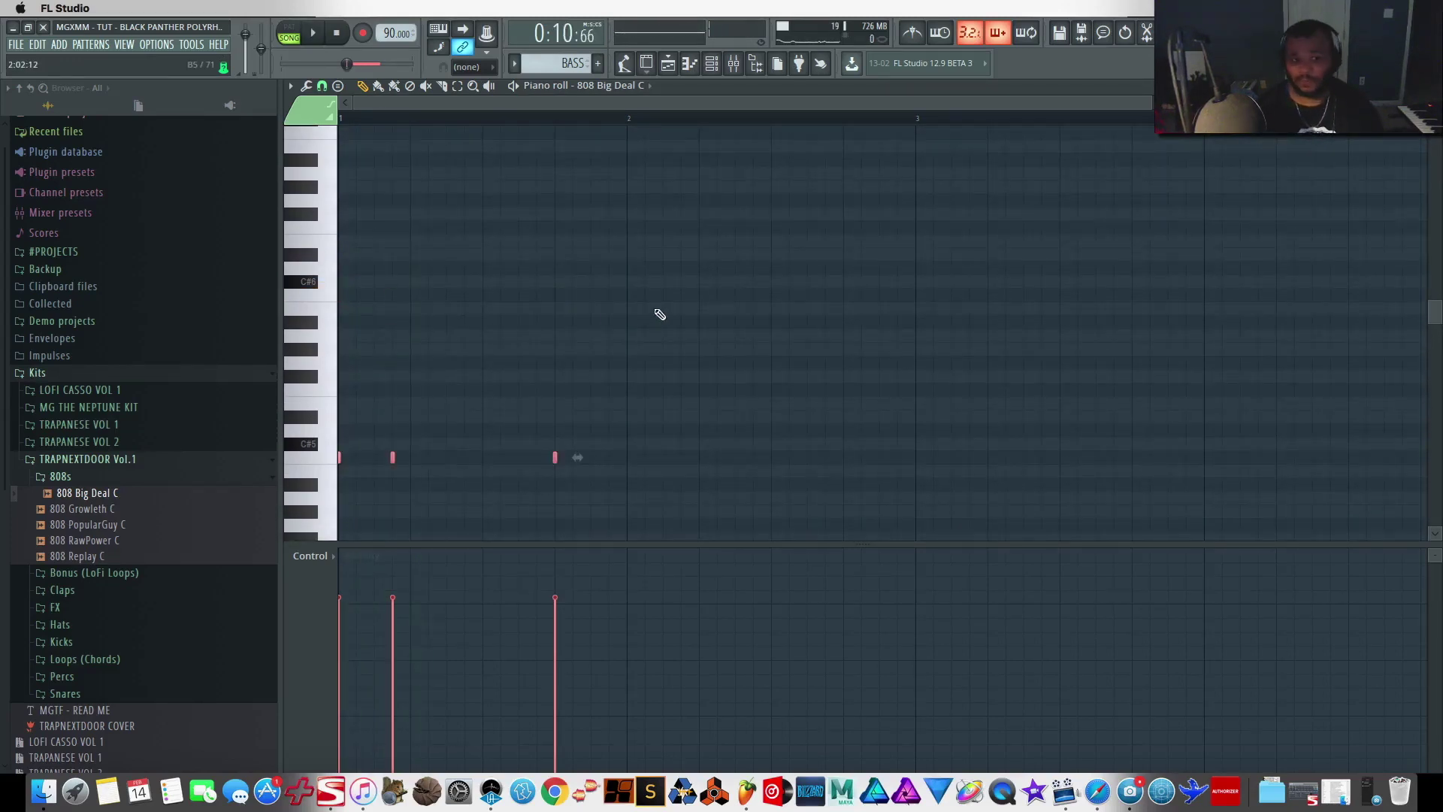
left_click_drag(392, 456, 393, 444)
key("space")
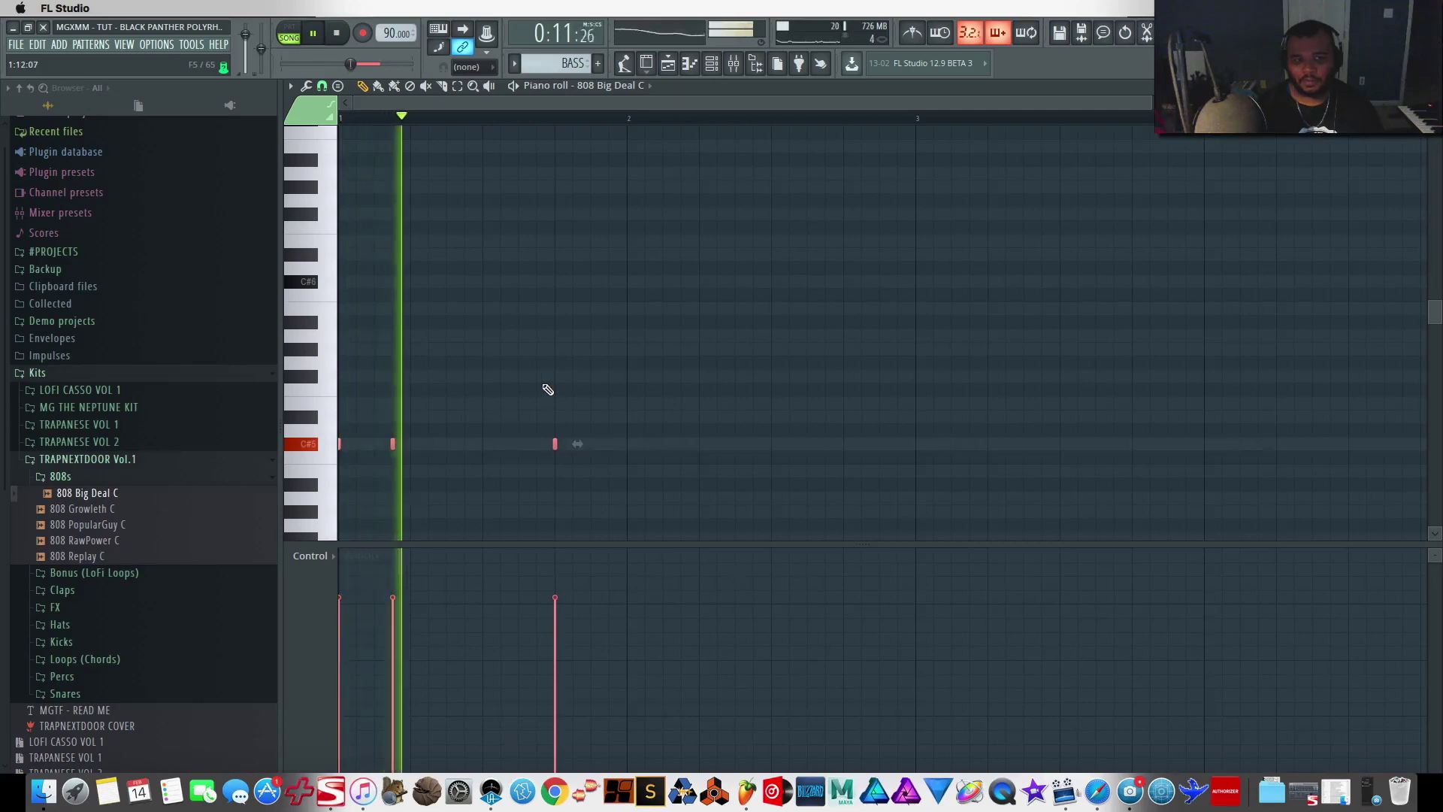
Move the last 808 note to E5 and add an A5 note on step 11, clearing any stray note
key("space")
right_click(523, 391)
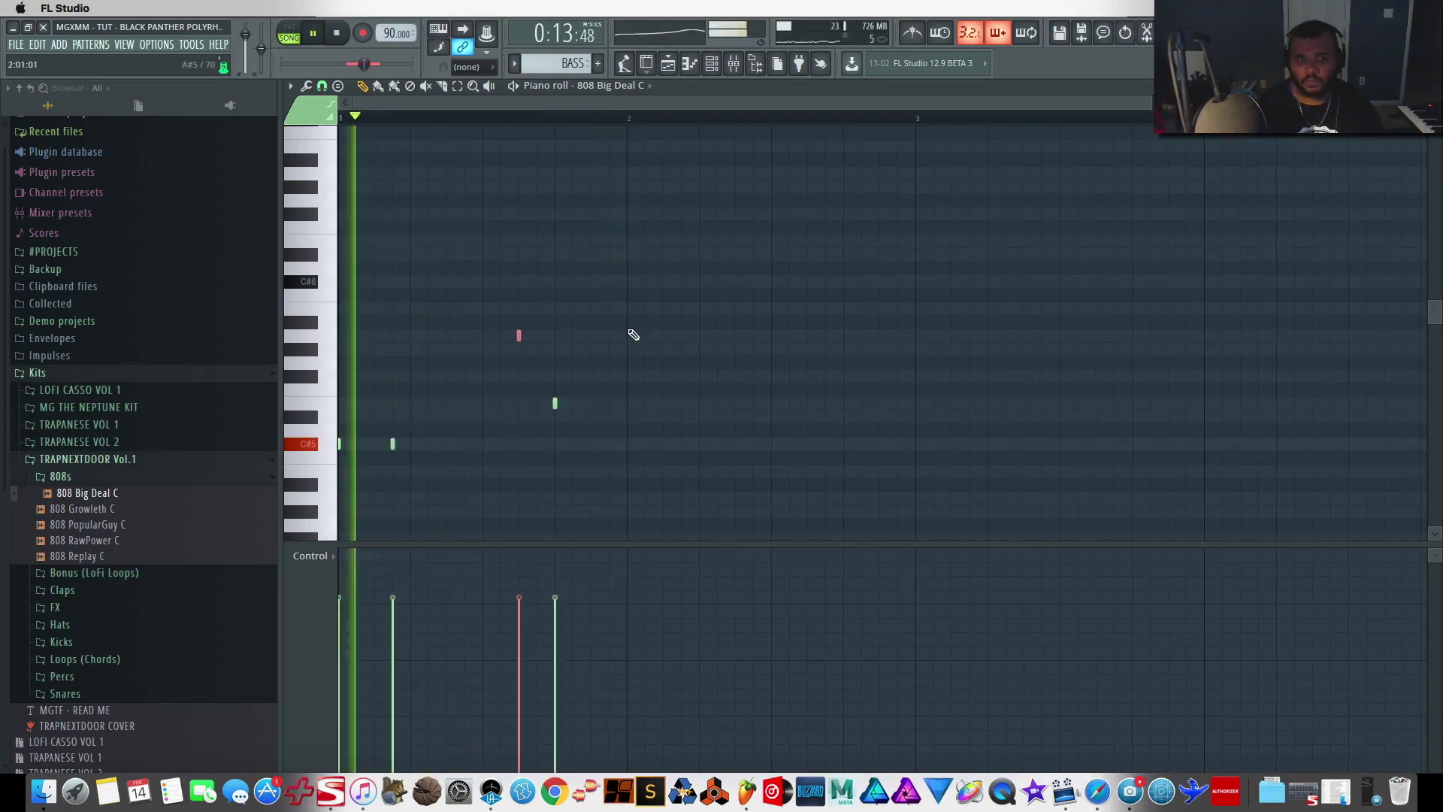
key("space")
Copy the four-note 808 phrase from bar 1 into bar 2
left_click_drag(647, 317, 347, 507)
left_click_drag(341, 447, 630, 444, "shift")
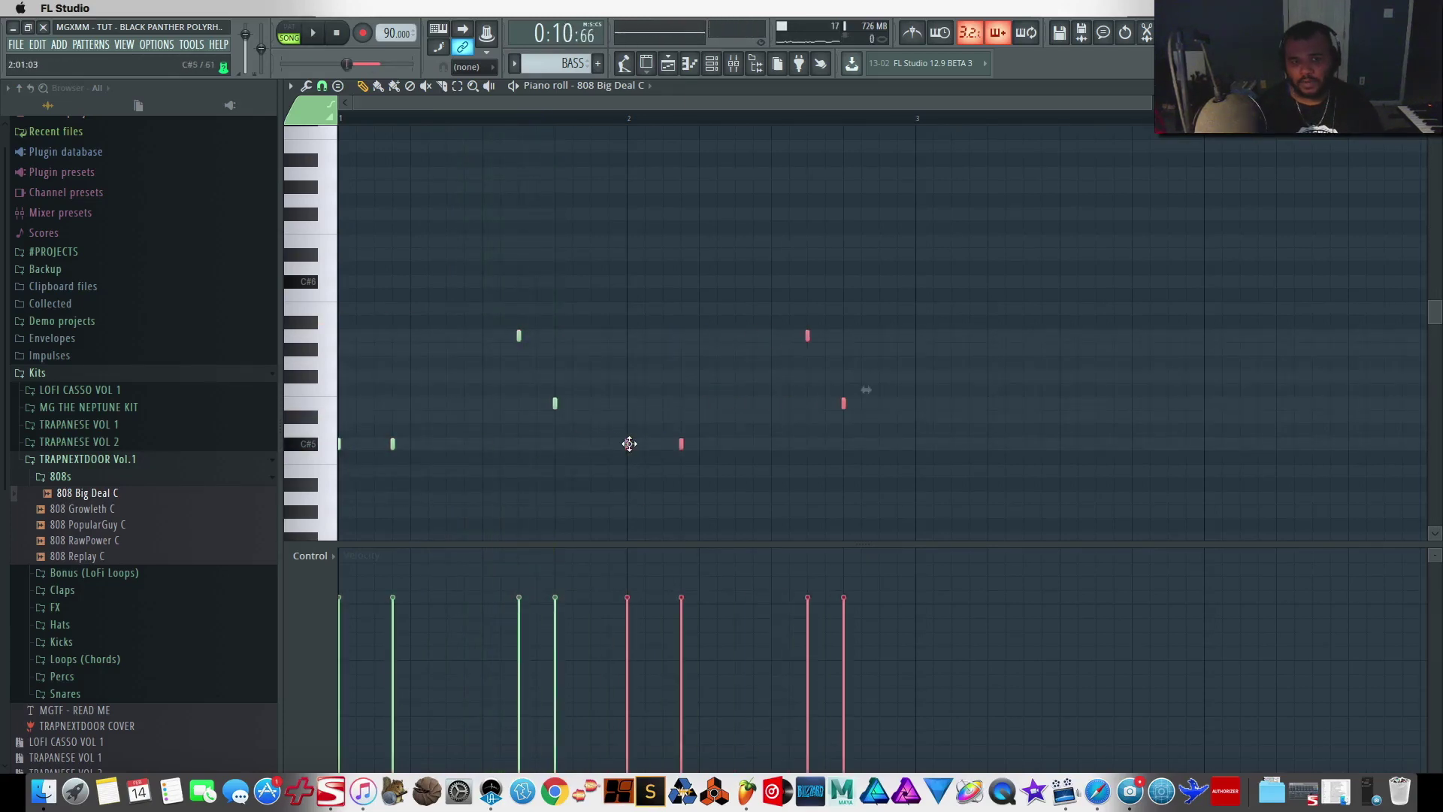
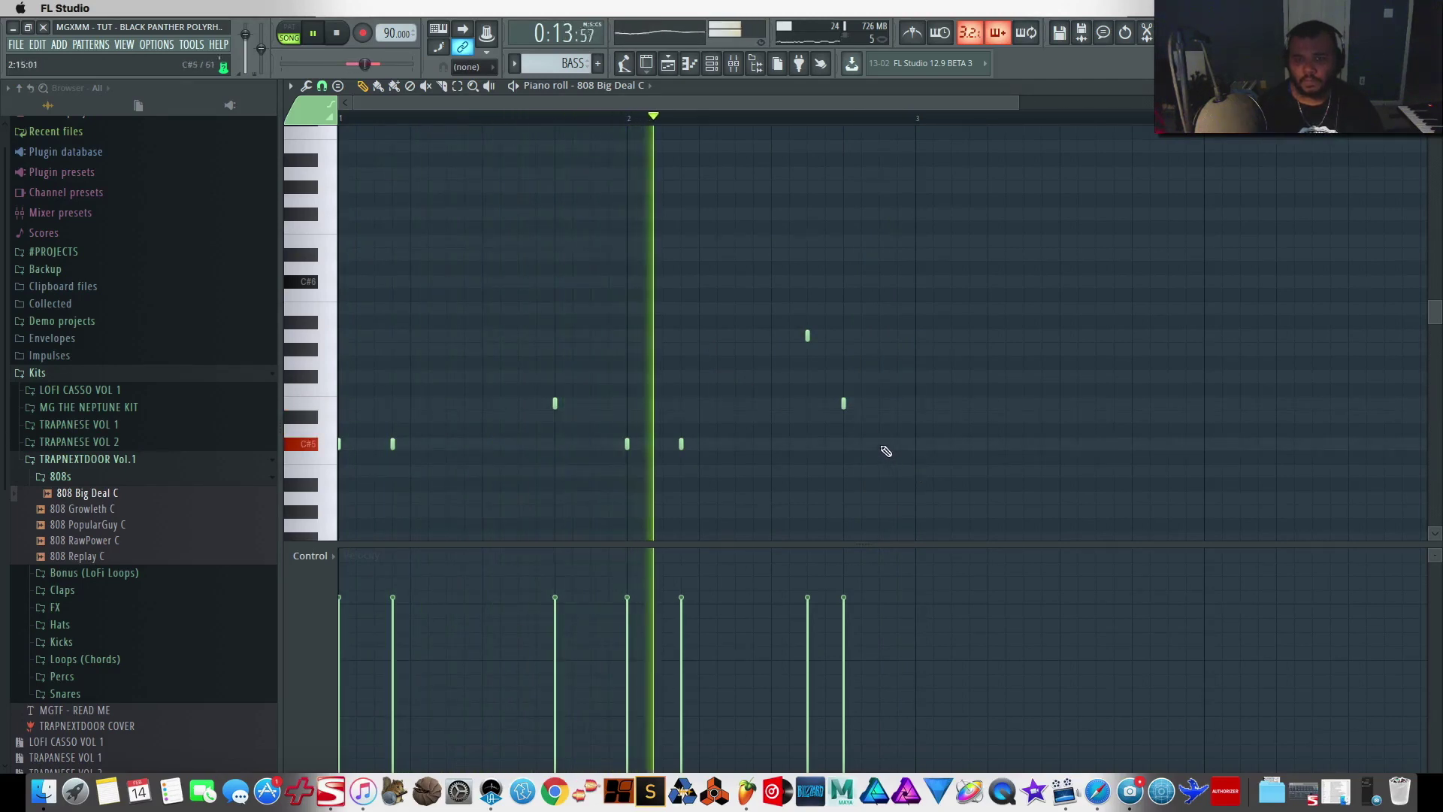
Lower the high 808 note in bar 2 to G#5 and add a second BASS clip at bar 7 of the playlist
mouse_move(884, 438)
left_mouse_down()
mouse_move(879, 399)
mouse_move(879, 444)
left_mouse_up()
left_click_drag(808, 335, 807, 349)
key("space")
key("Escape")
key("Escape")
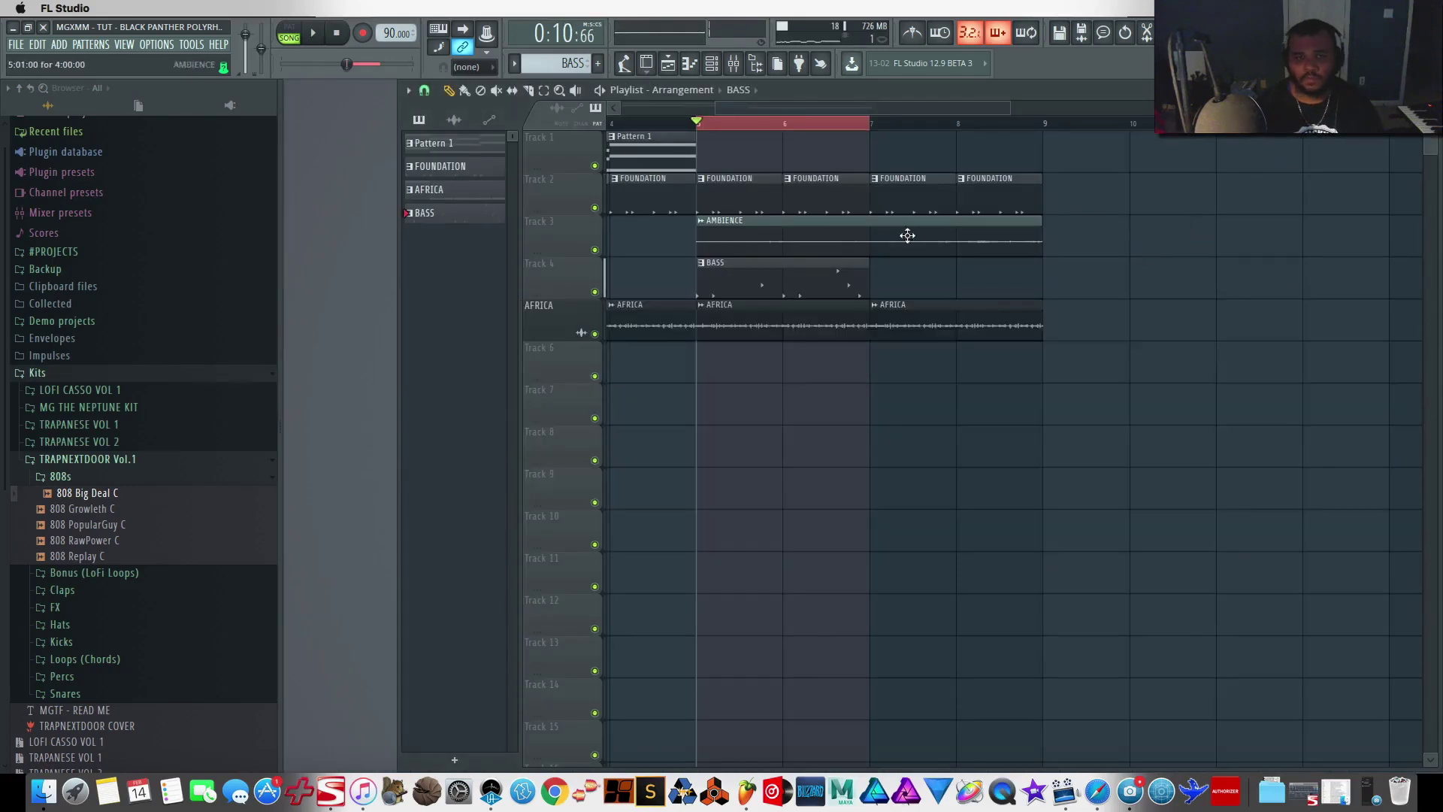
left_click(937, 269)
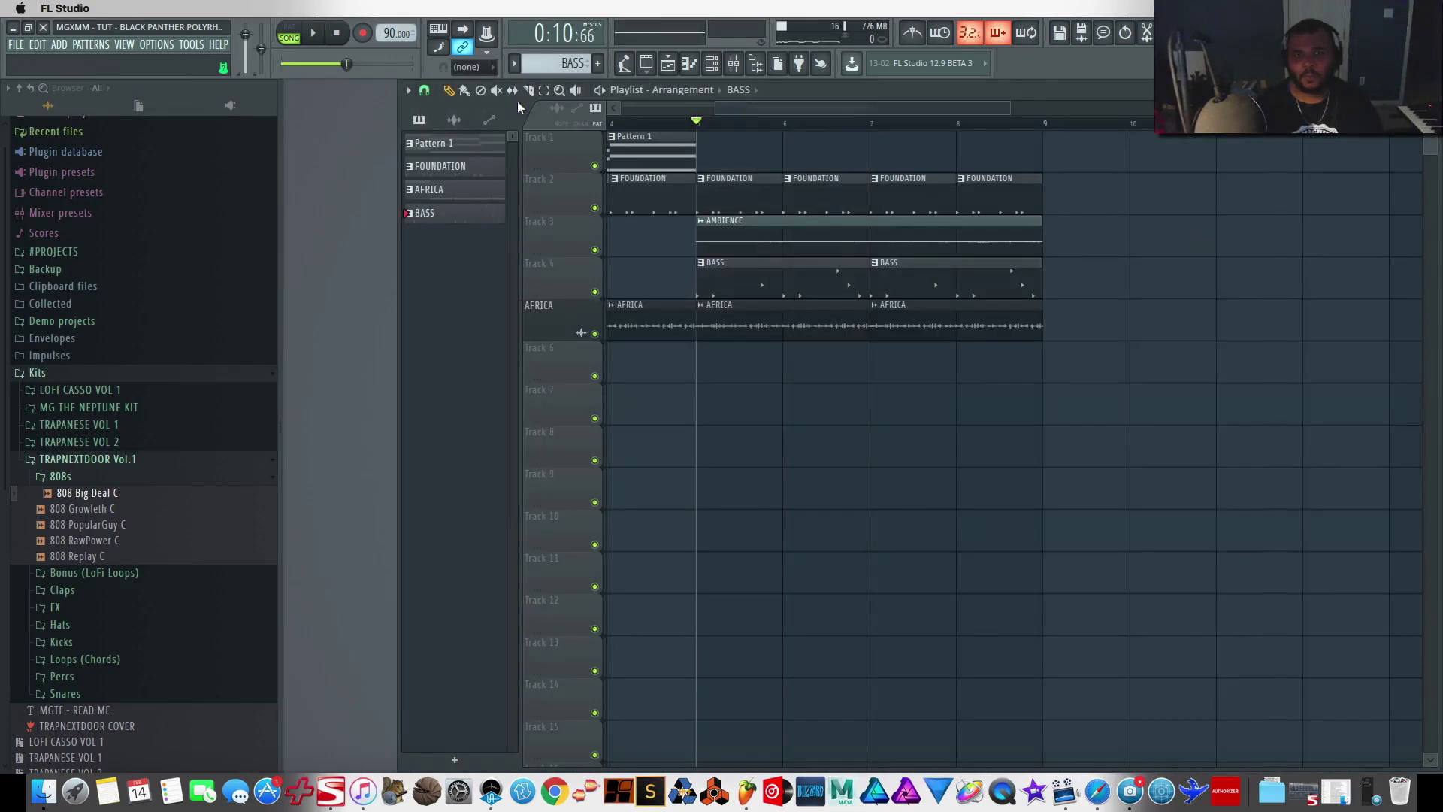
Create a new pattern named HI HATS and place it on Track 6 at bar 5, with bars 5 and 6 selected for looping
left_click(712, 64)
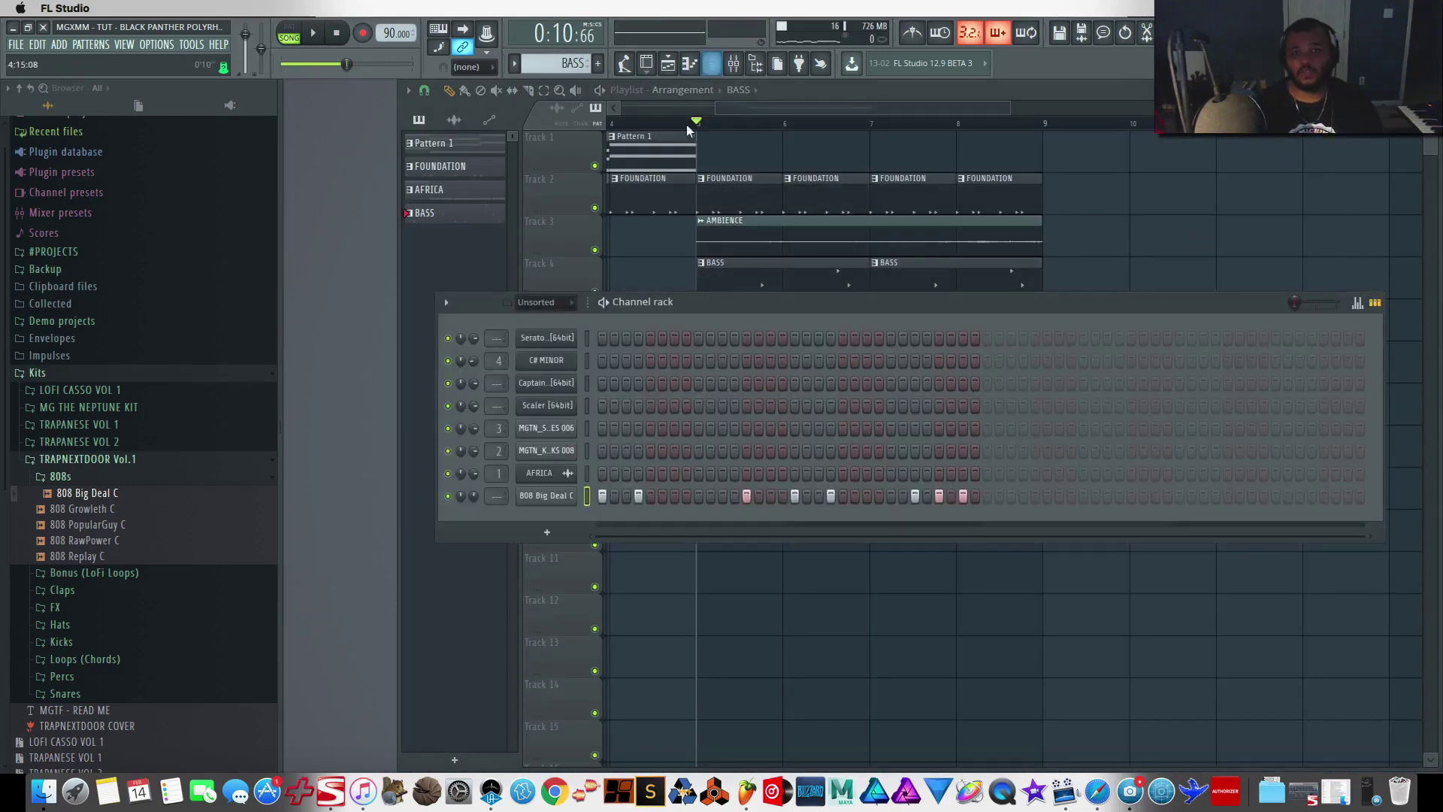
left_click(599, 65)
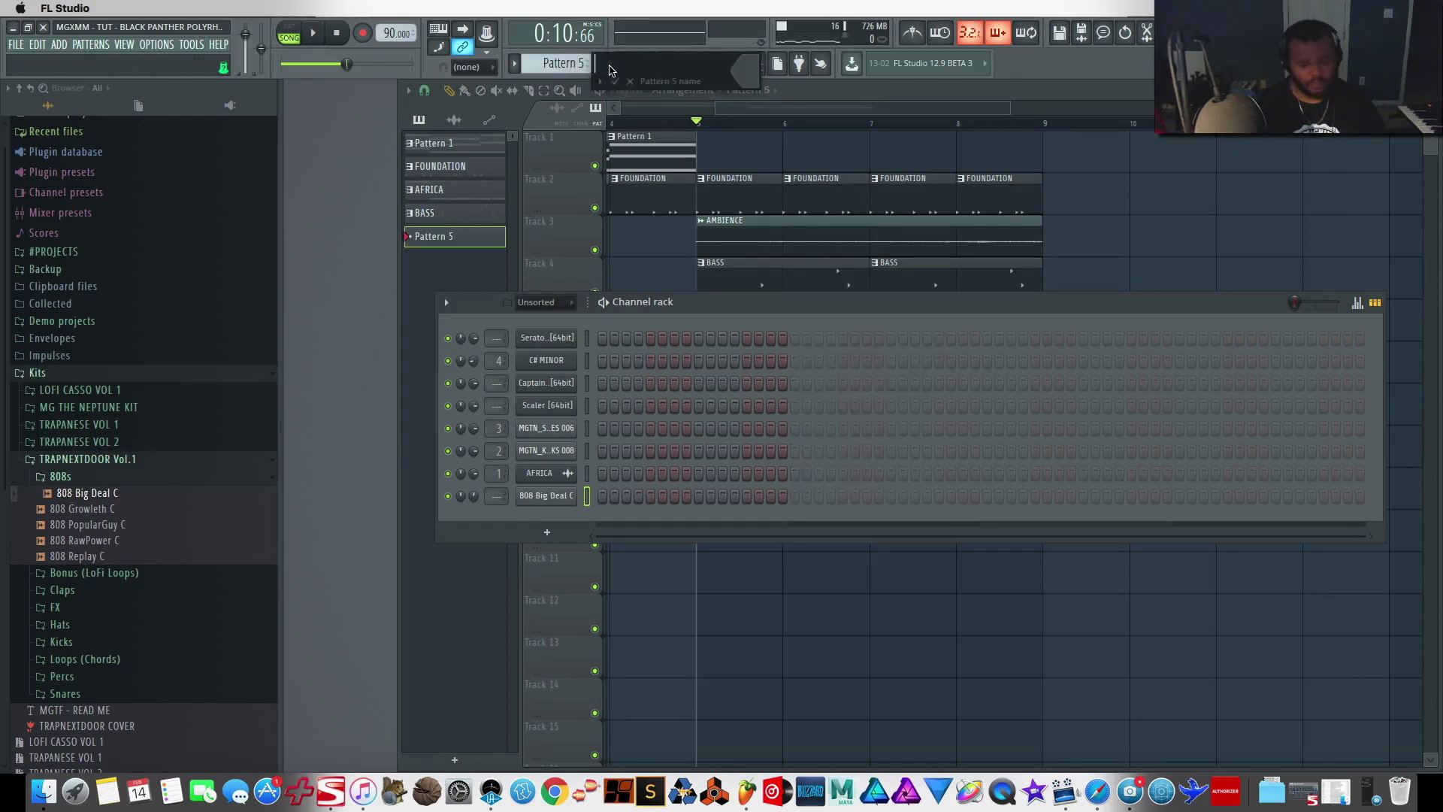
type("HI HATS")
key("Return")
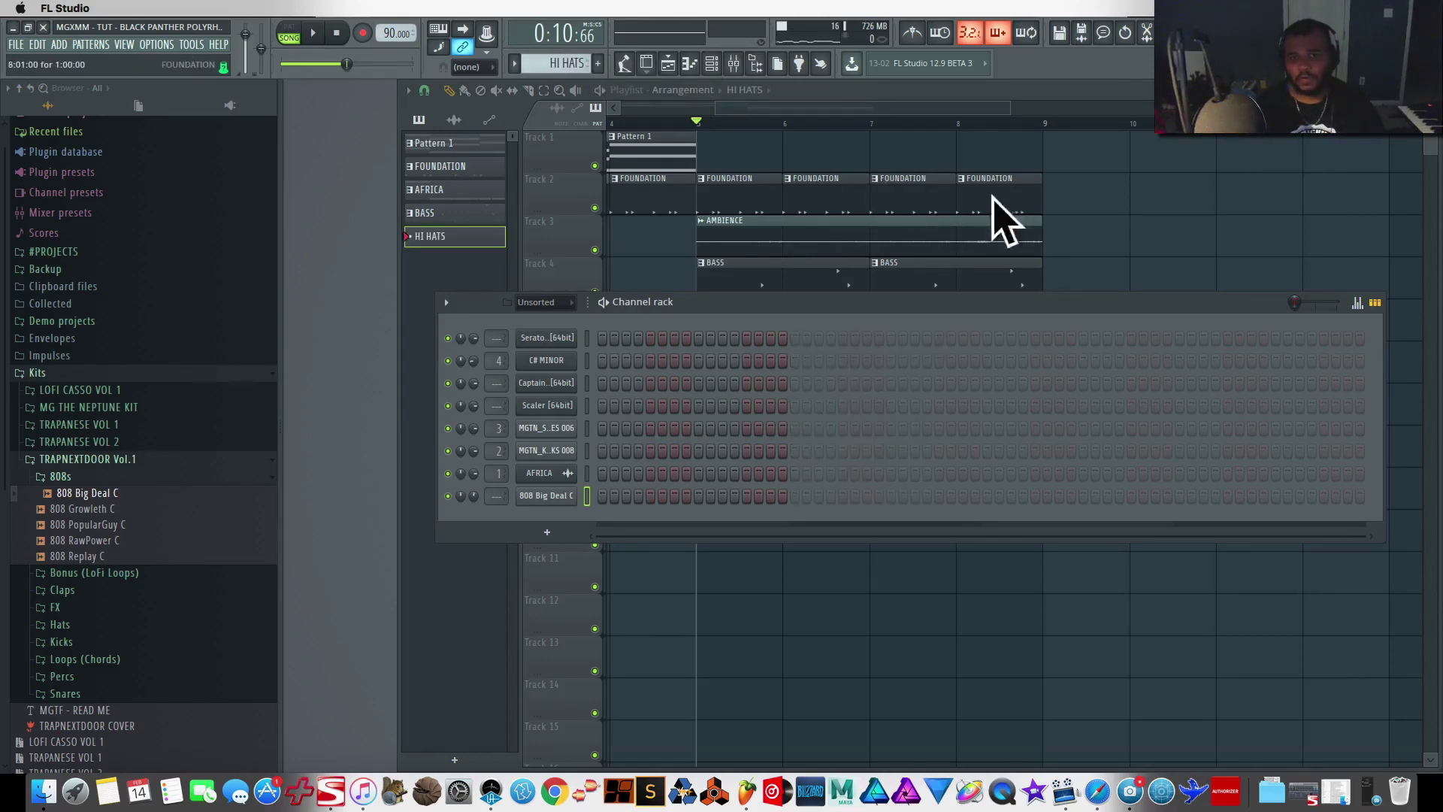
left_click_drag(870, 124, 698, 124)
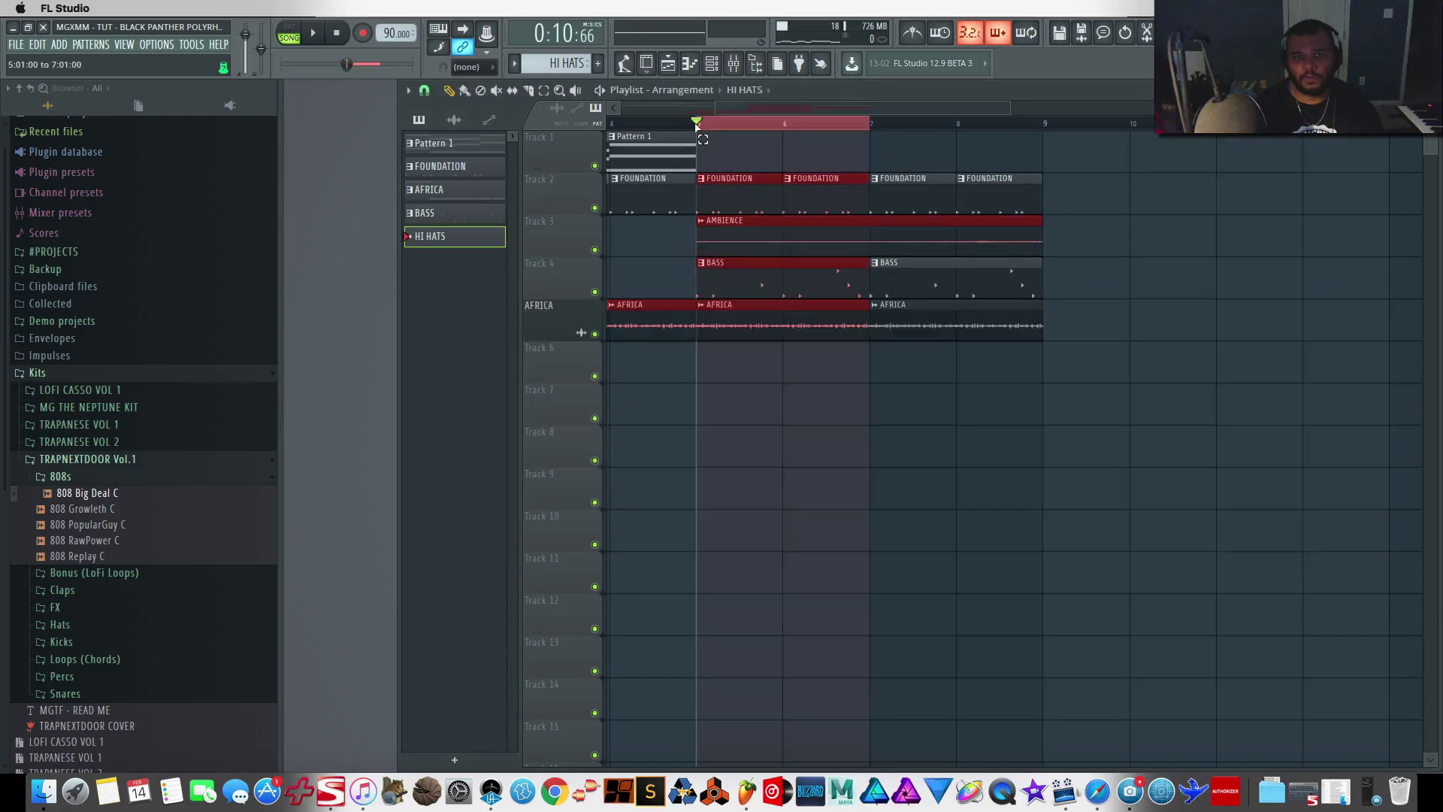
left_click(713, 368)
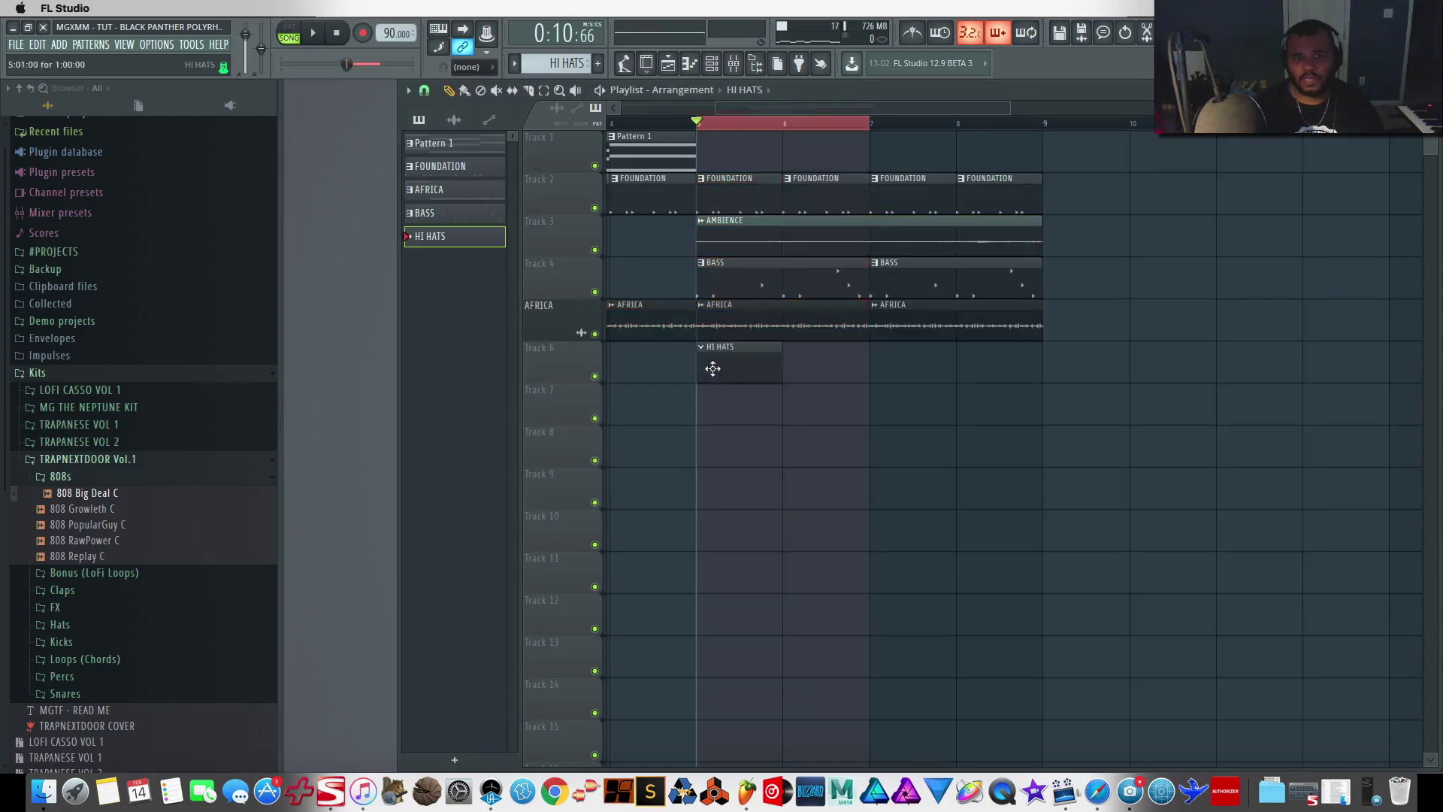
Add the Hat Fire sample from the Hats folder as a new channel, fill all 16 steps and play the loop
left_click(733, 64)
left_click(132, 476)
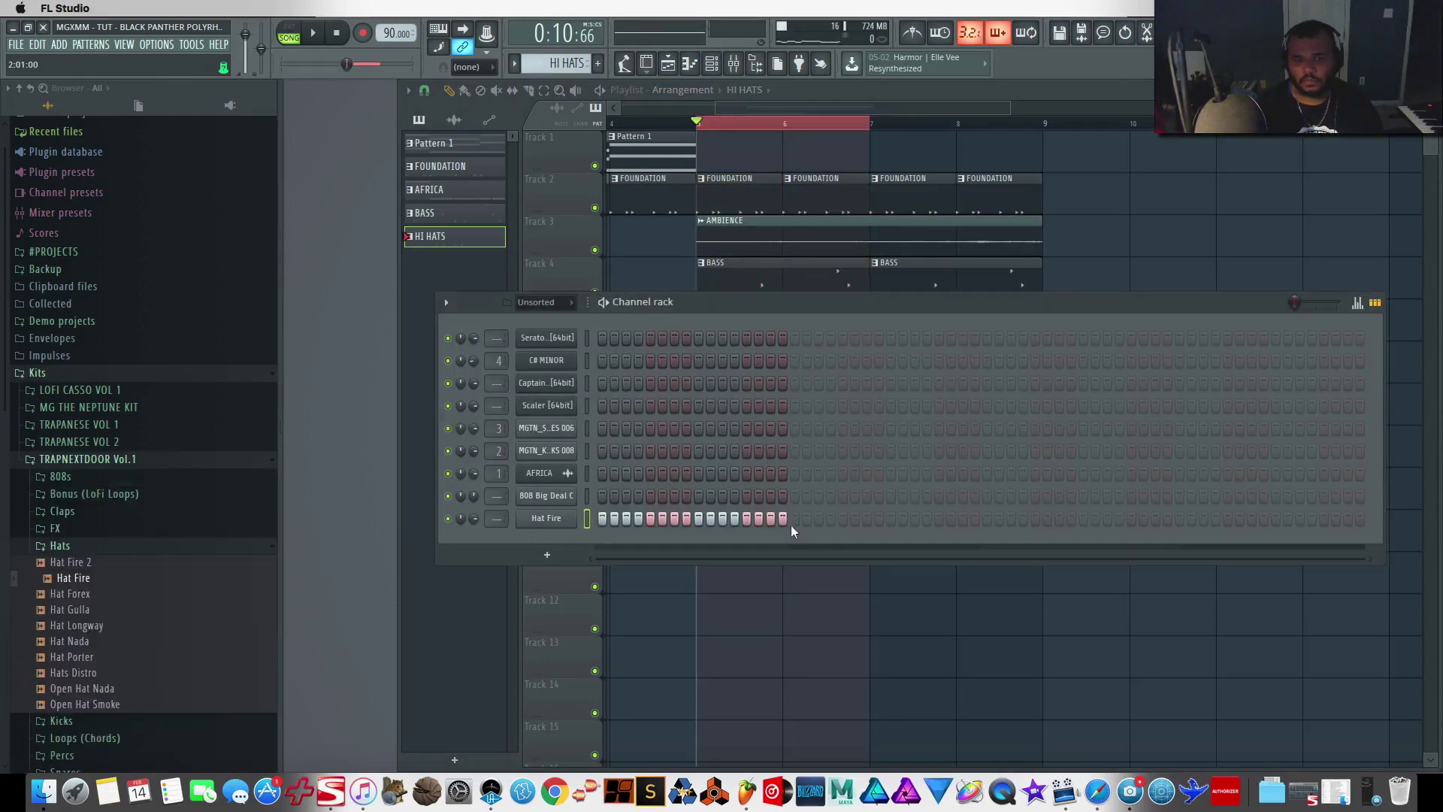
key("space")
Set the Hat Fire channel to cut itself with cut group 6, and stop playback
left_click(543, 519)
left_click(435, 243)
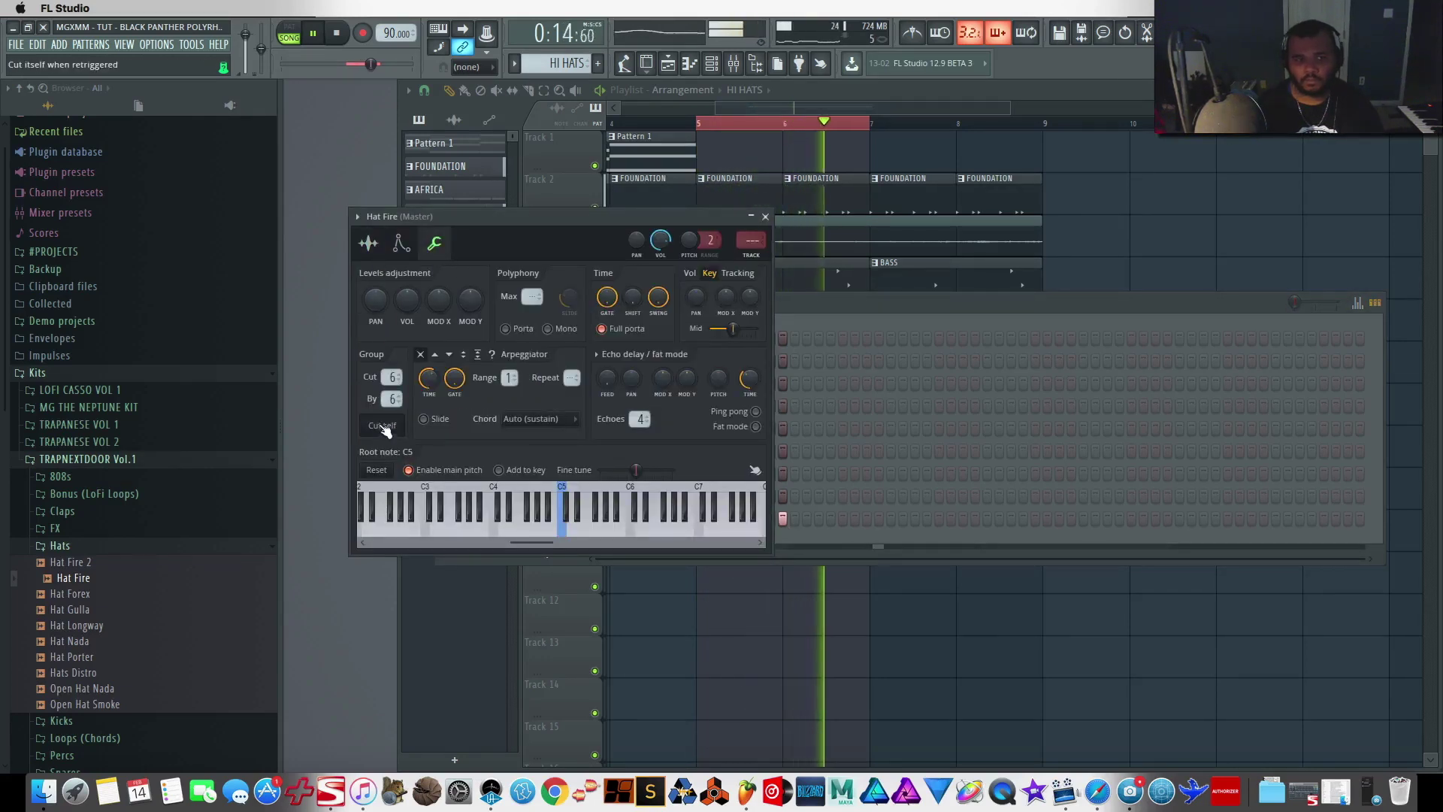
left_click(373, 246)
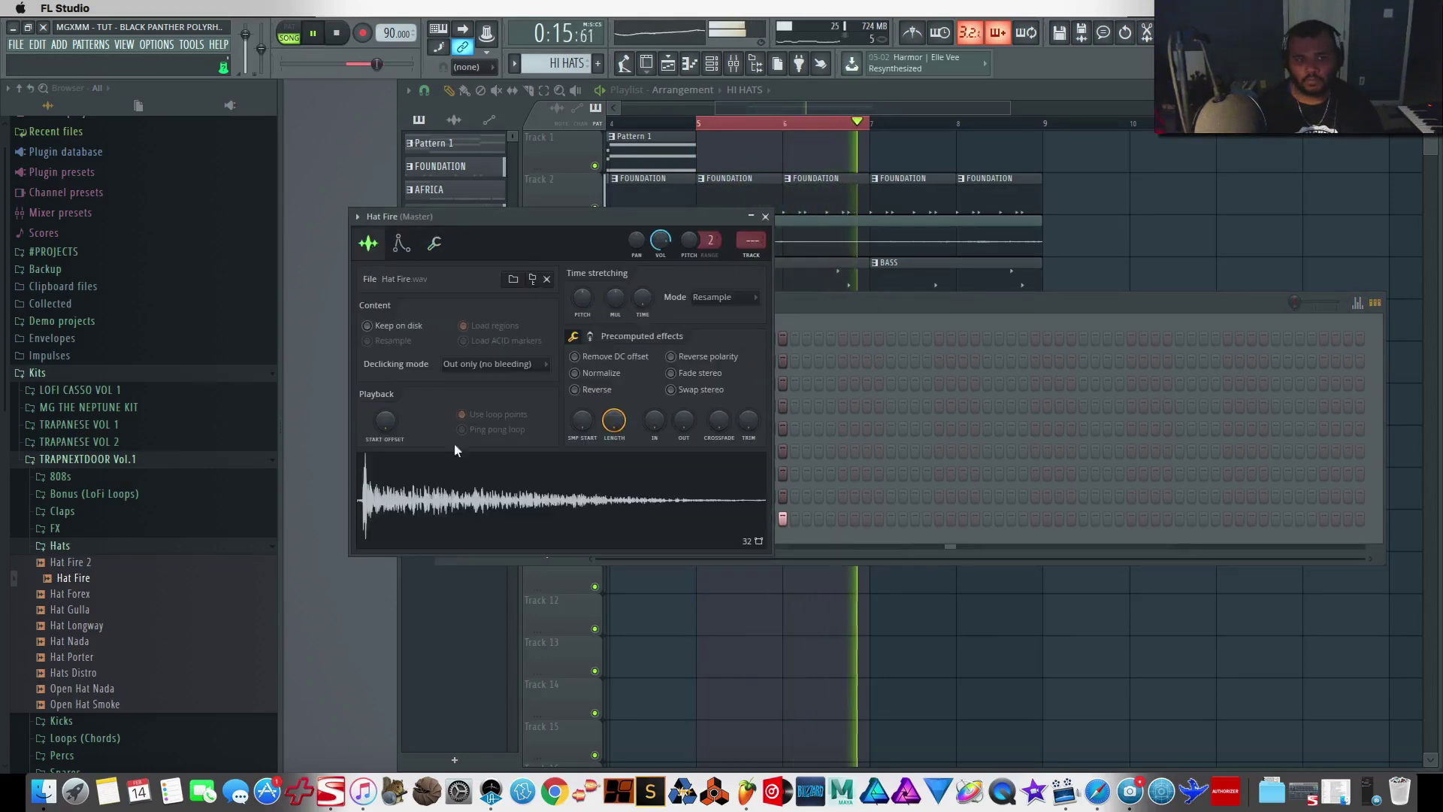
left_click(765, 217)
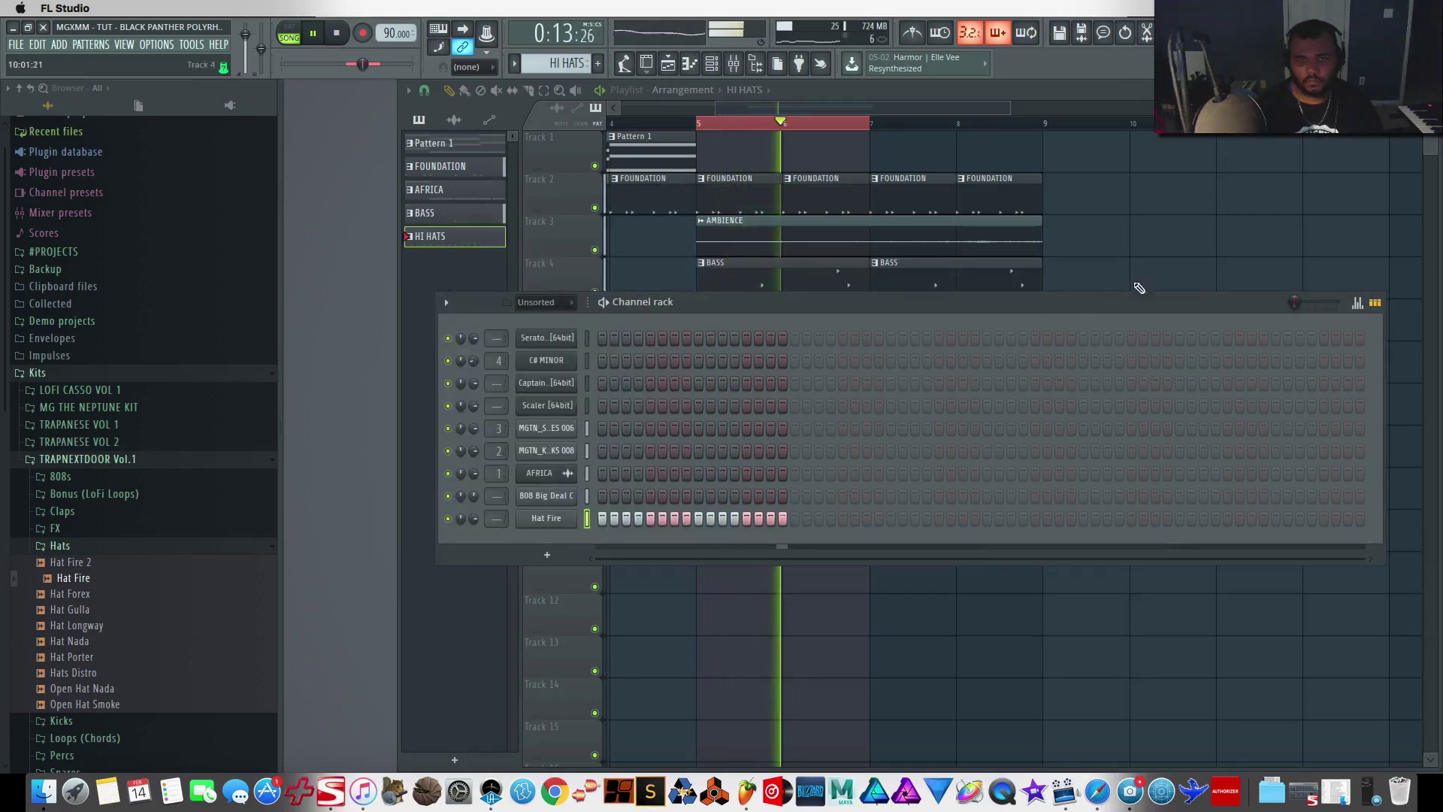
key("F6")
key("space")
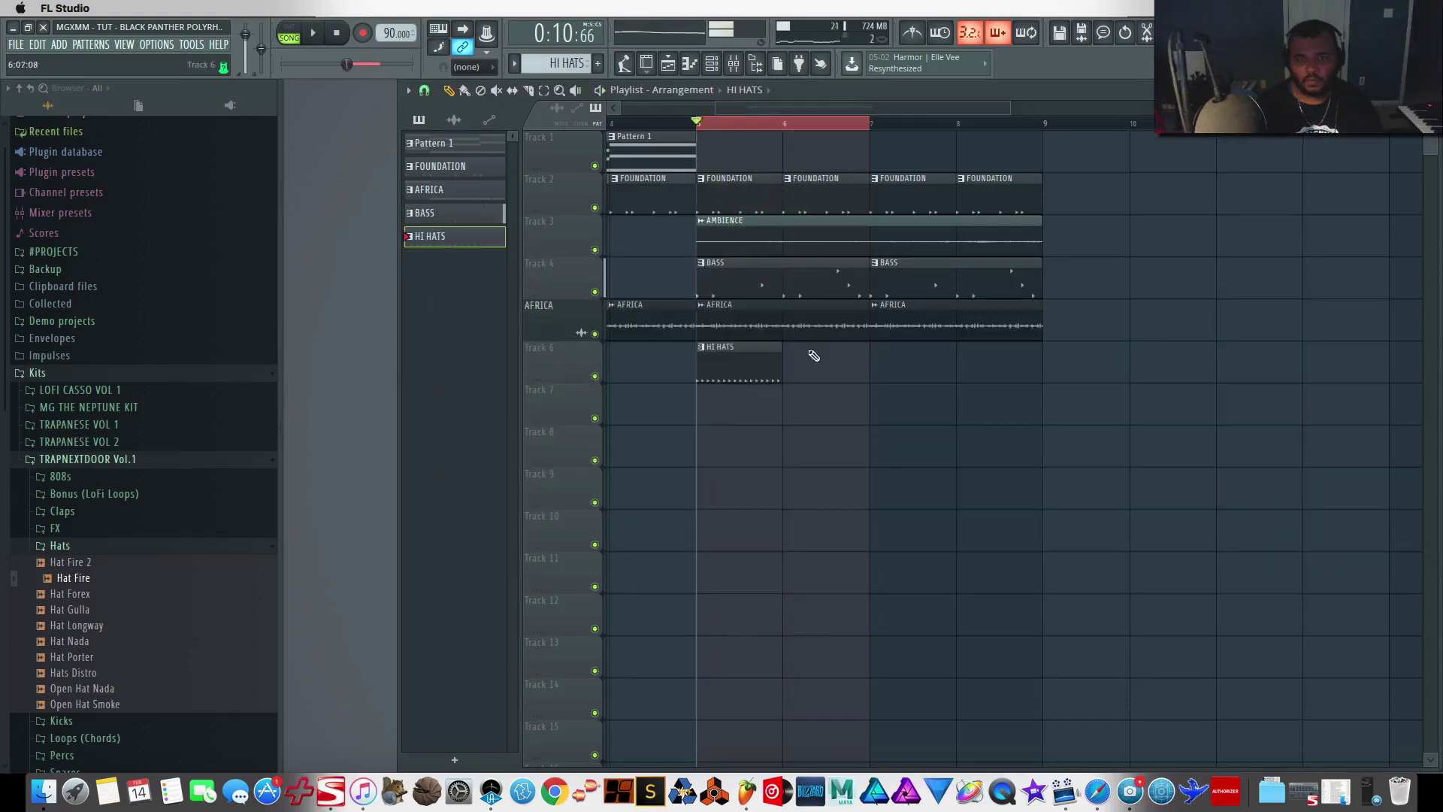
Show the Hat Fire step velocities and lower those of steps 2, 3, 6, 7, 10, 14 and 15 by varying amounts
key("F6")
left_click(1358, 304)
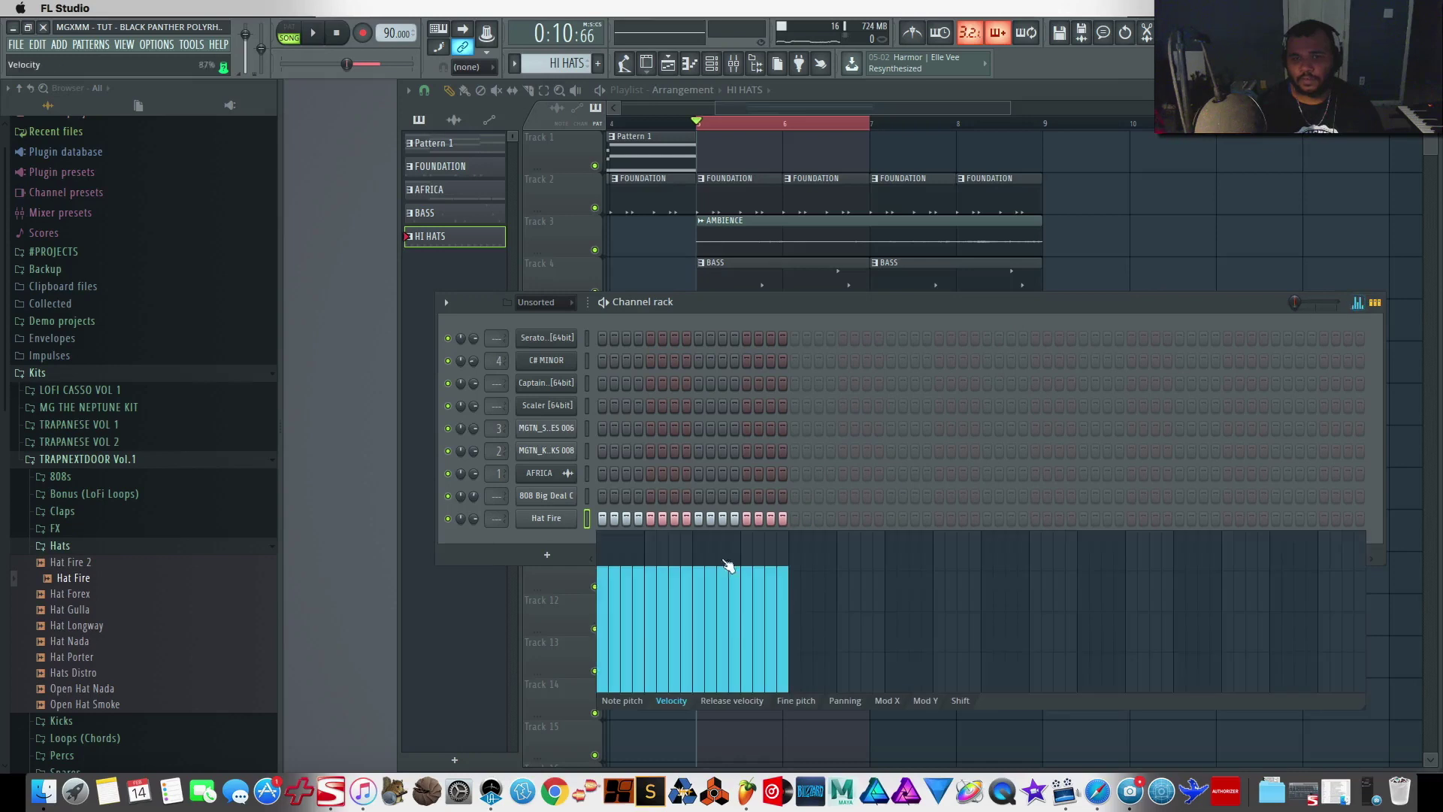
mouse_move(615, 594)
left_mouse_down()
mouse_move(646, 594)
mouse_move(654, 630)
mouse_move(665, 593)
mouse_move(691, 610)
mouse_move(748, 625)
left_mouse_up()
left_click(665, 593)
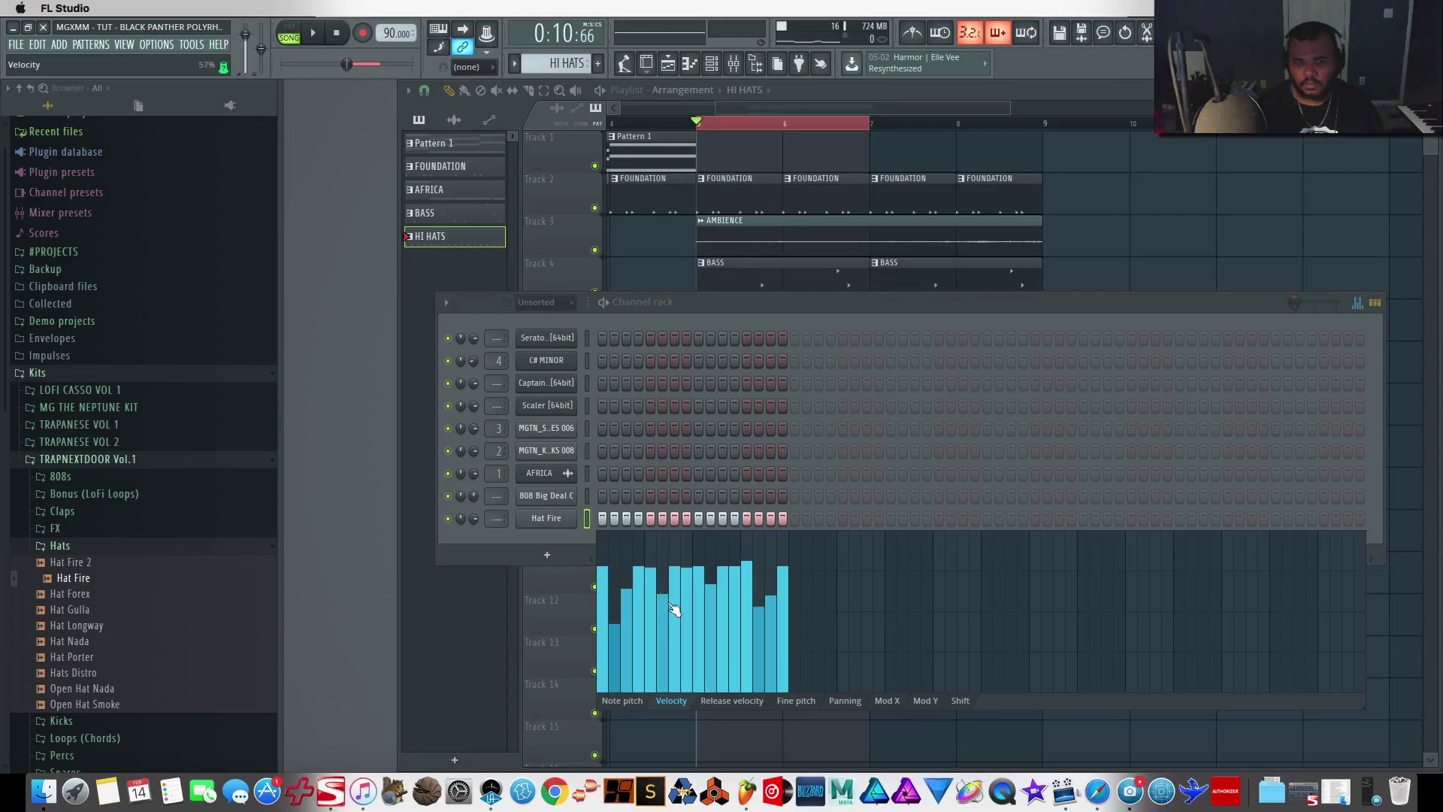
left_click_drag(663, 635, 675, 604)
Play the loop while lowering the Hat Fire velocities on steps 9, 11 and 14
key("space")
left_click(699, 620)
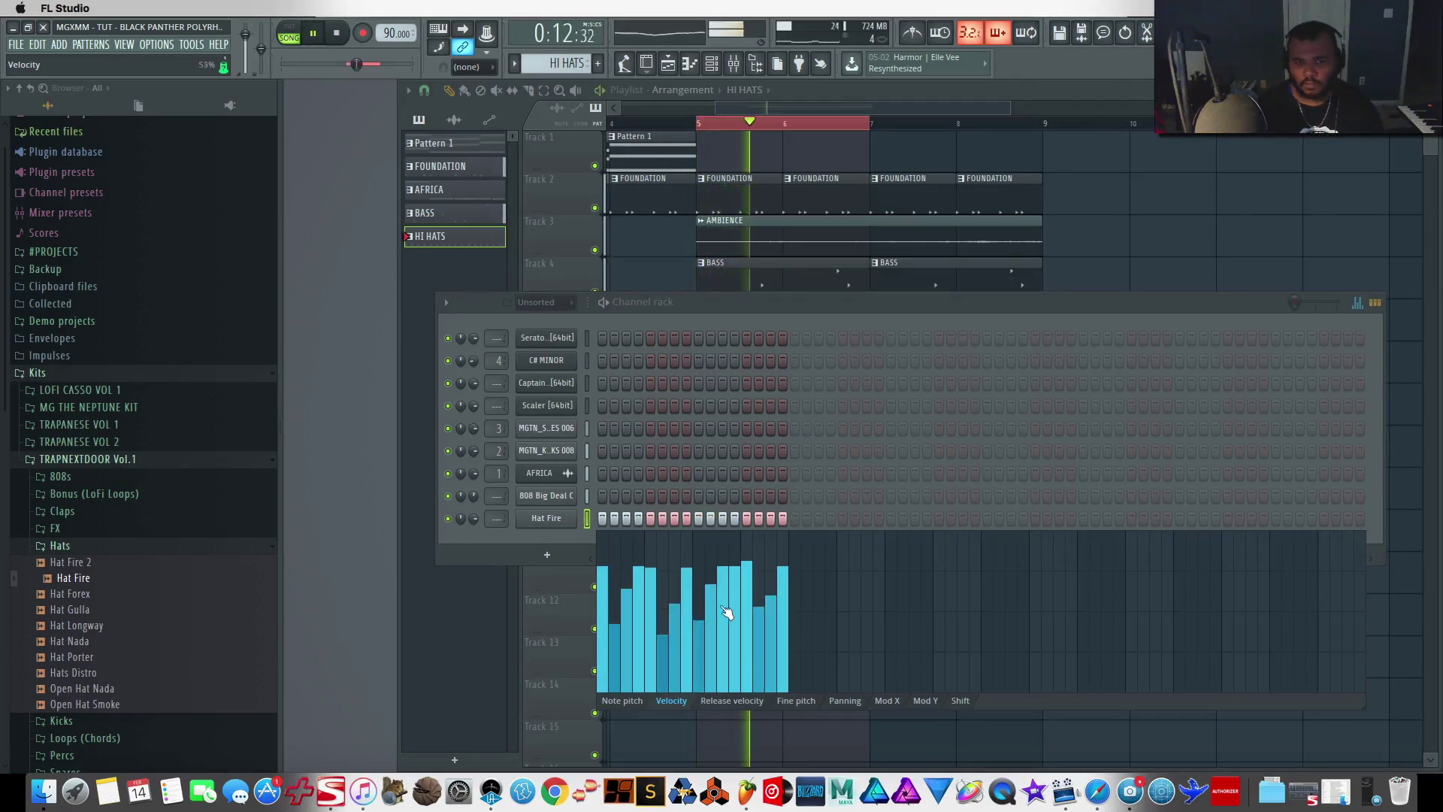
left_click(728, 635)
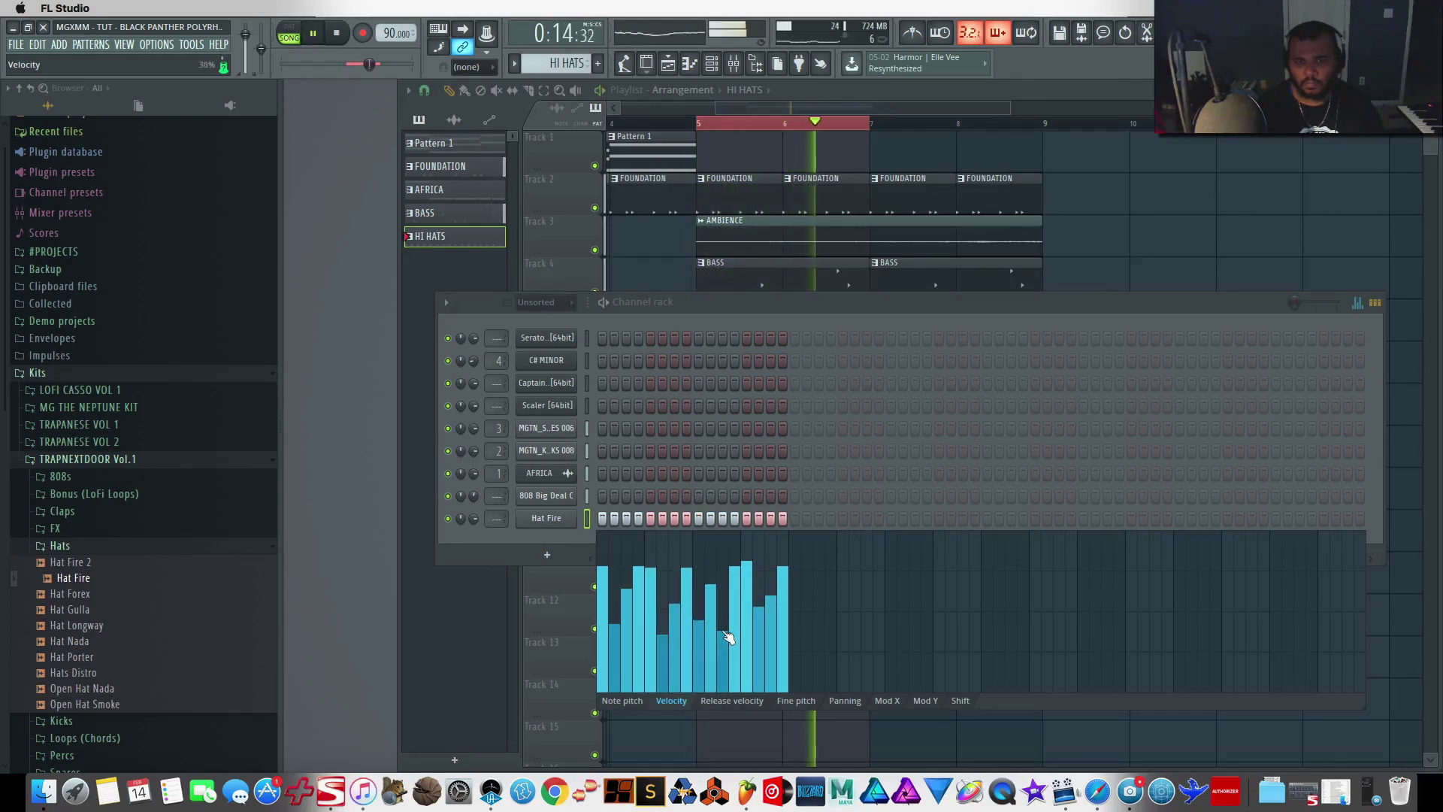
left_click(760, 631)
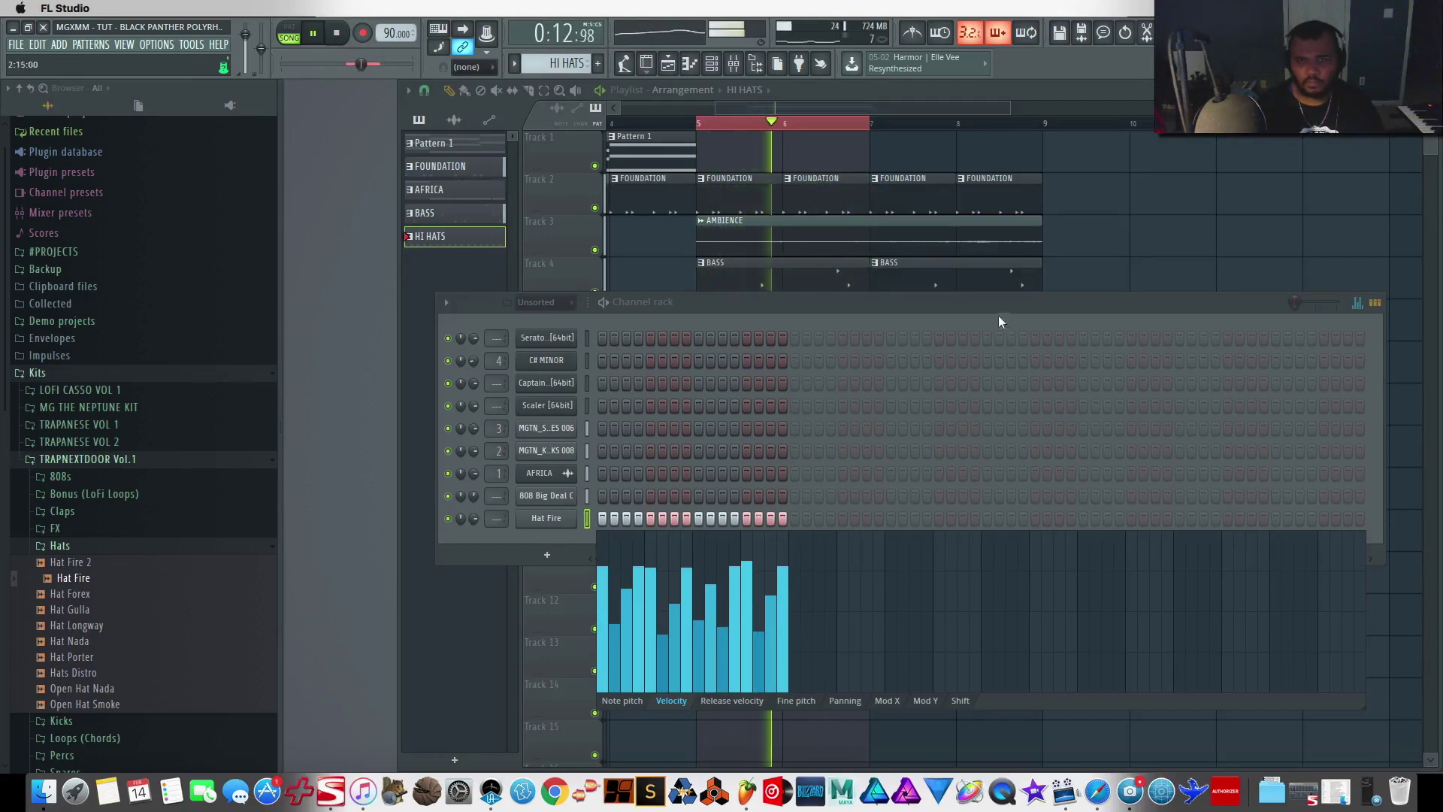
key("space")
Arrange the HI HATS clips on Track 6 so they fill only bars 7 and 8, removing them from bars 5 and 6
key("F6")
left_click(748, 367)
left_click_drag(804, 361, 887, 354)
left_click(969, 360)
right_click(777, 365)
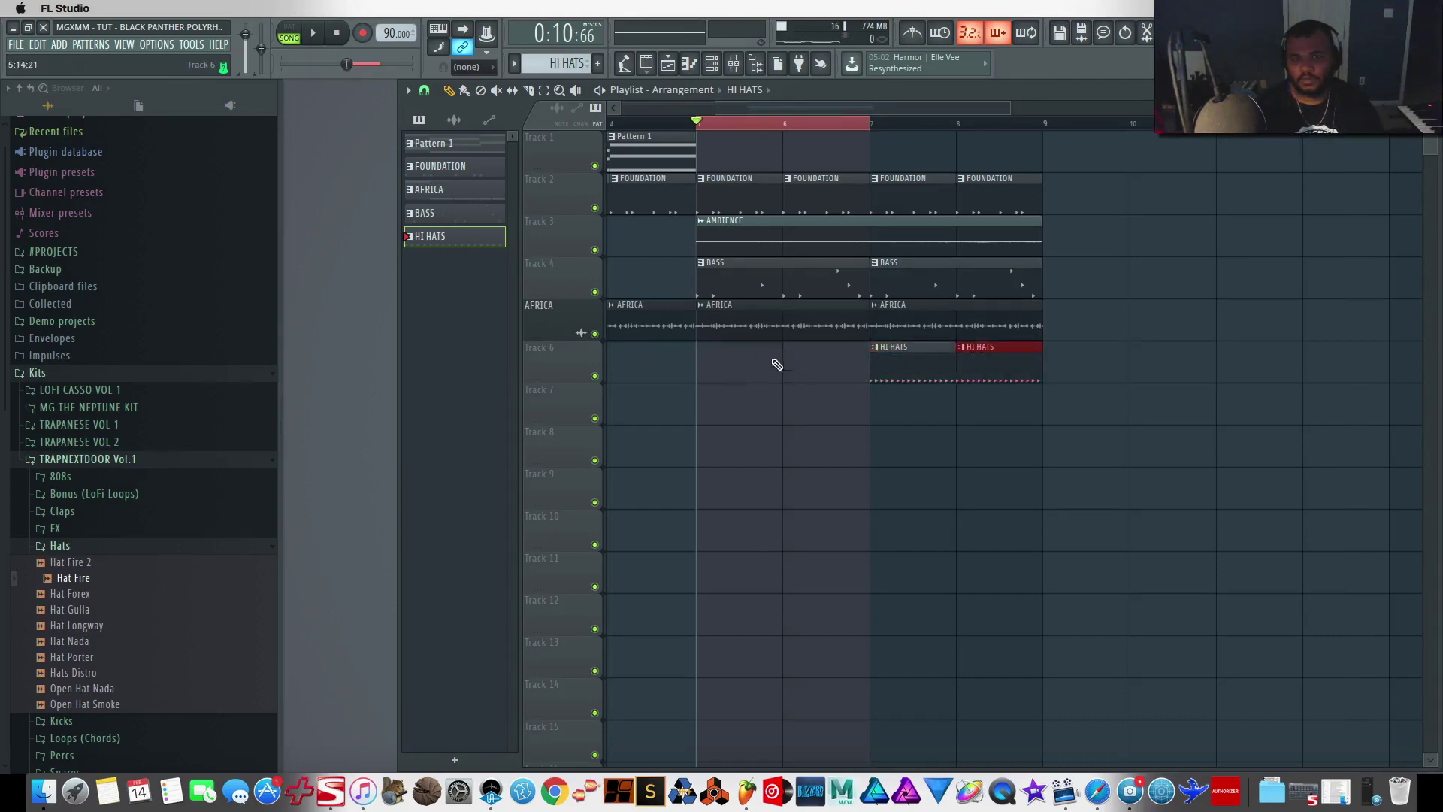
Trim the start of the first BASS clip to bar 6 and play the arrangement from the beginning
left_click_drag(700, 282, 815, 281)
left_click(866, 123, "ctrl")
left_click_drag(881, 108, 744, 116)
key("space")
left_click_drag(914, 108, 1117, 108)
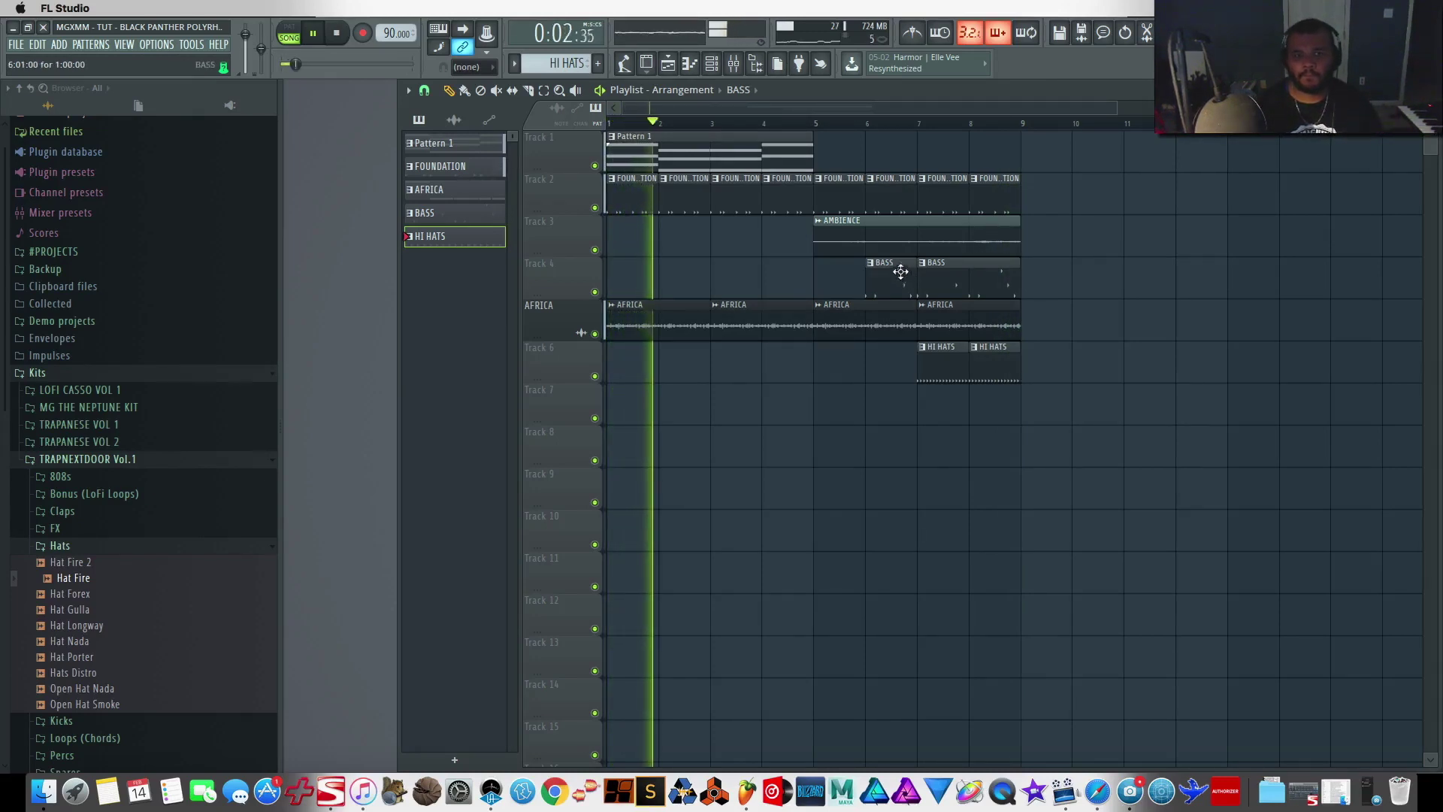
key("space")
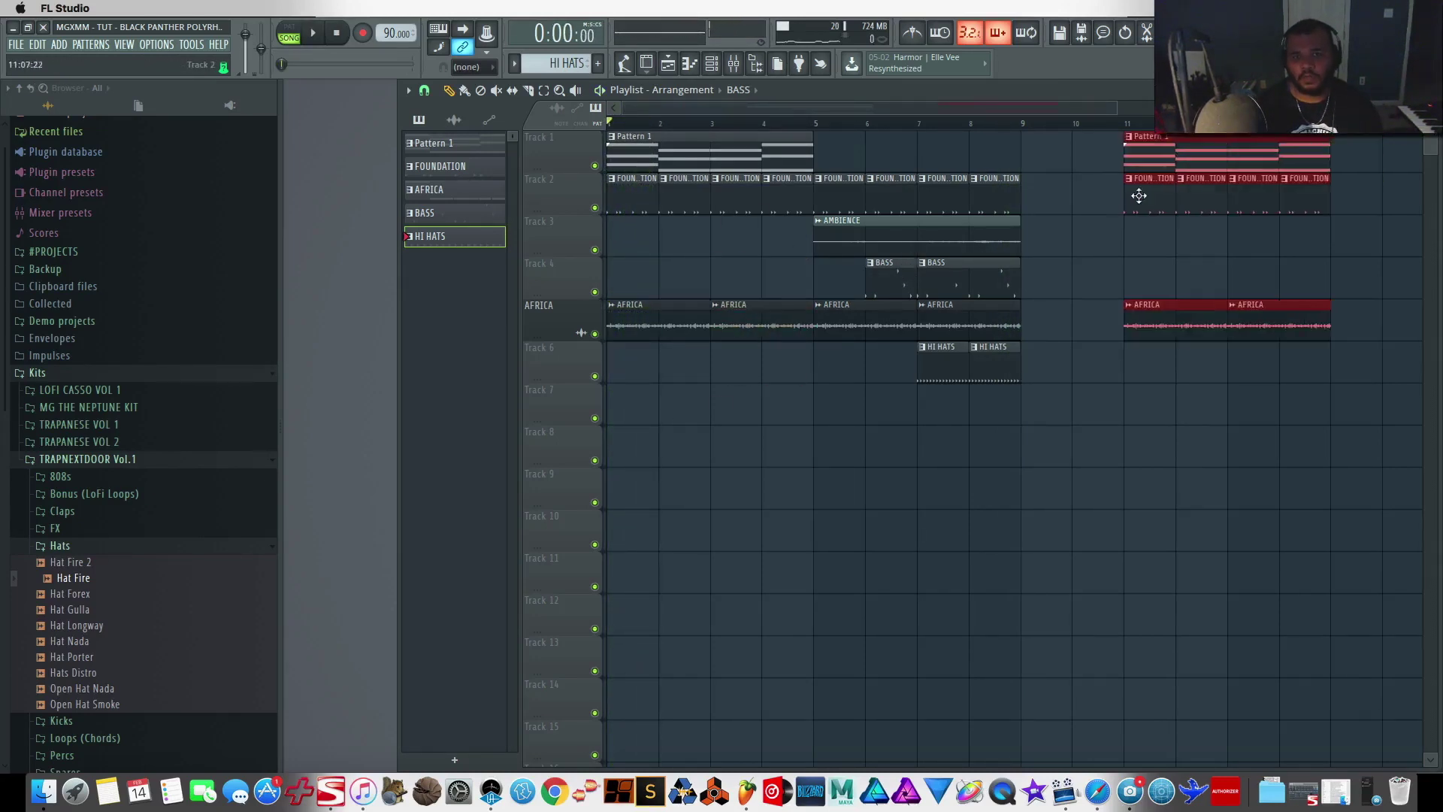
Copy the bars 1–4 clips to bars 9 and 13, clearing AFRICA from bars 9–12 and FOUNDATION from bars 9–10
left_click_drag(1137, 194, 1057, 204)
key("super+d")
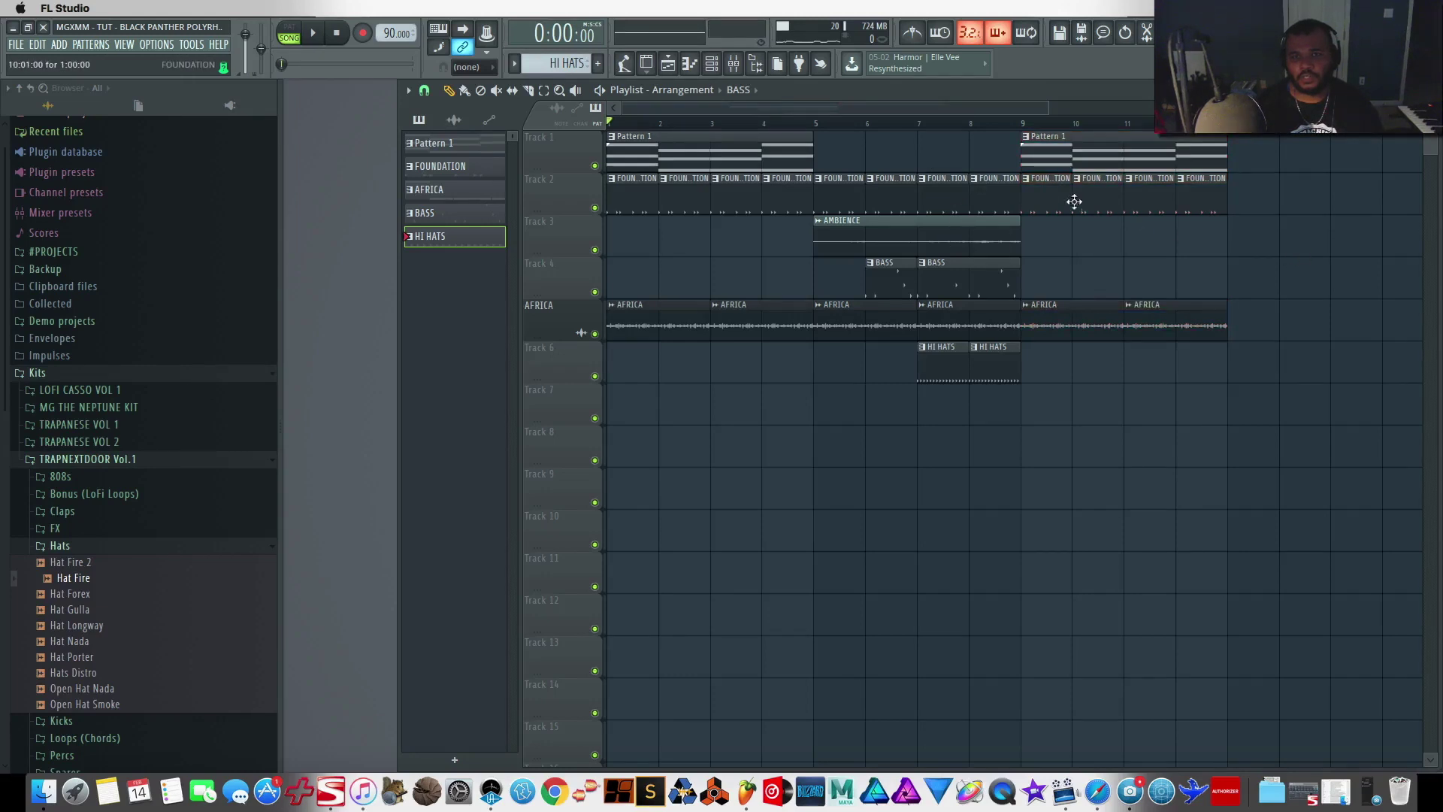
mouse_move(1263, 316)
left_mouse_down()
mouse_move(1076, 364)
mouse_move(1067, 331)
mouse_move(1263, 310)
left_mouse_up()
left_click_drag(1104, 157, 1262, 186)
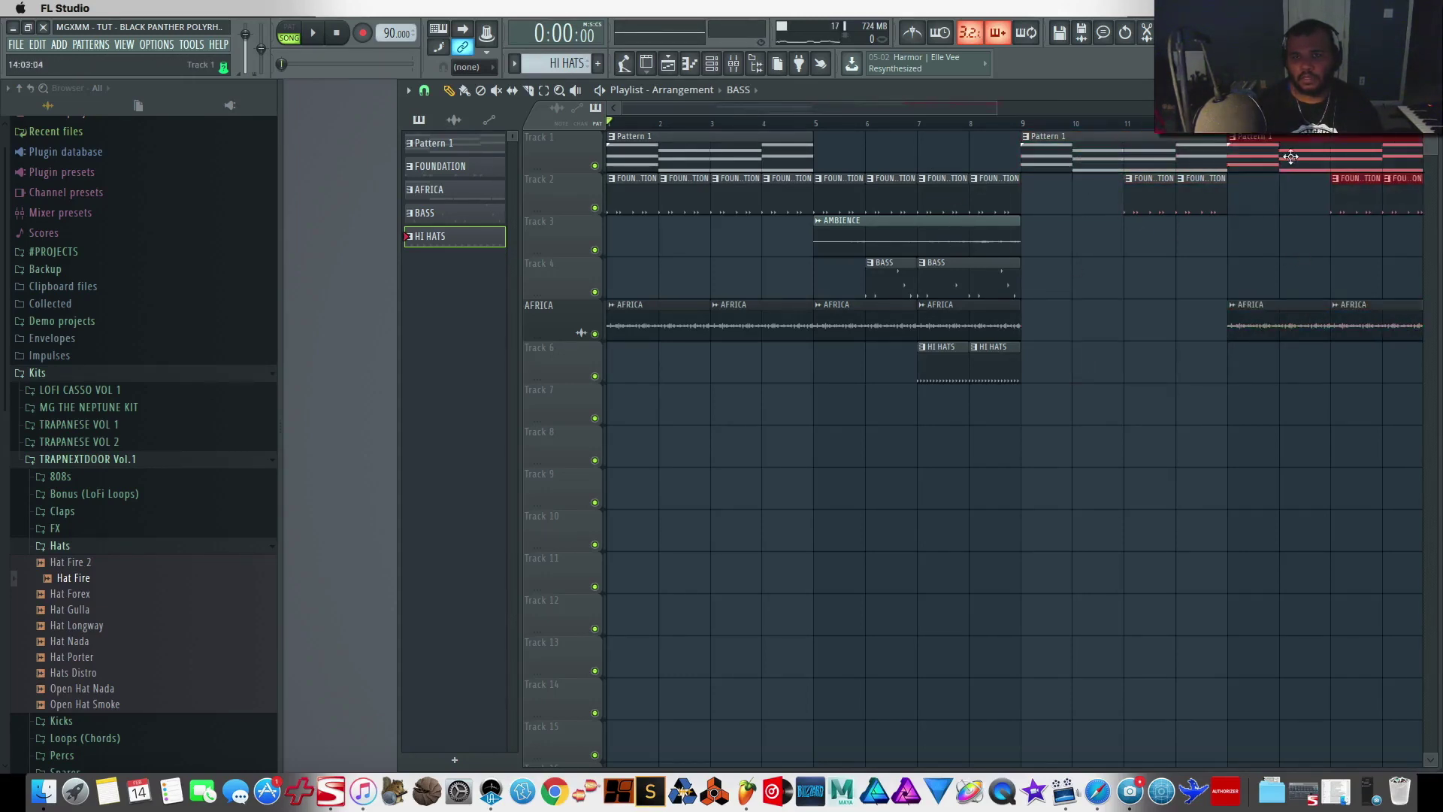
left_click(1105, 270)
Play the arrangement from about bar 8 through the breakdown into bar 13
left_click(966, 123)
key("space")
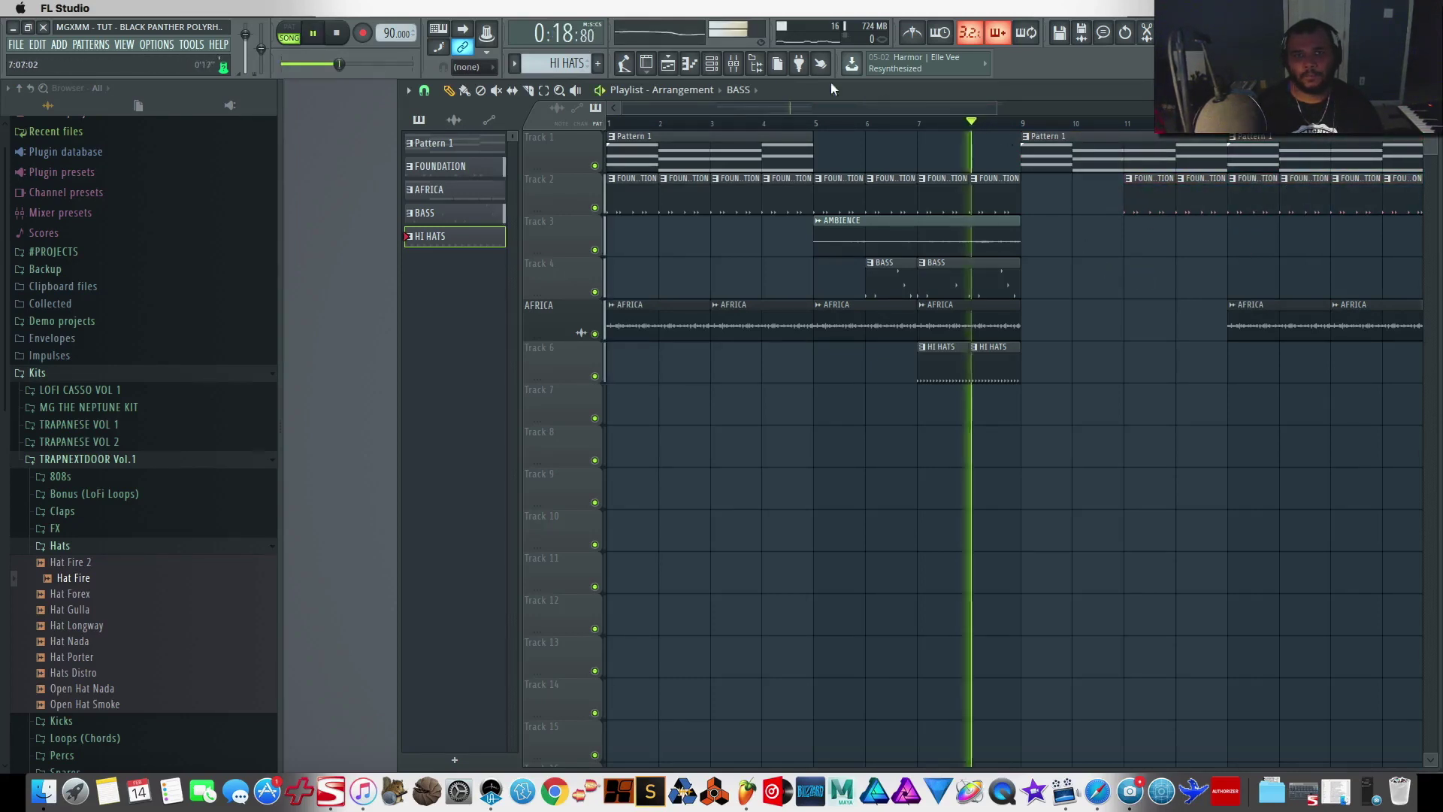
left_click(712, 67)
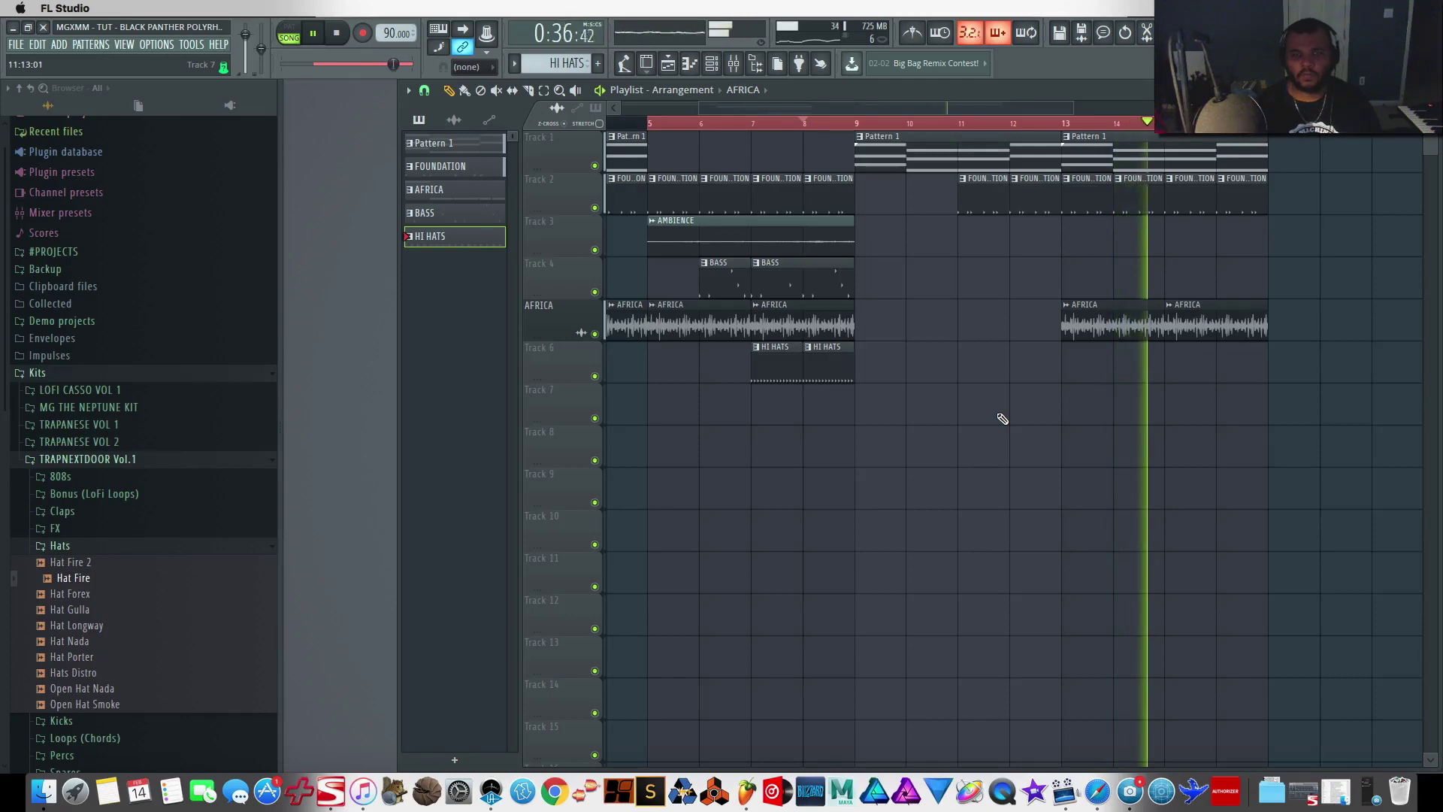
key("space")
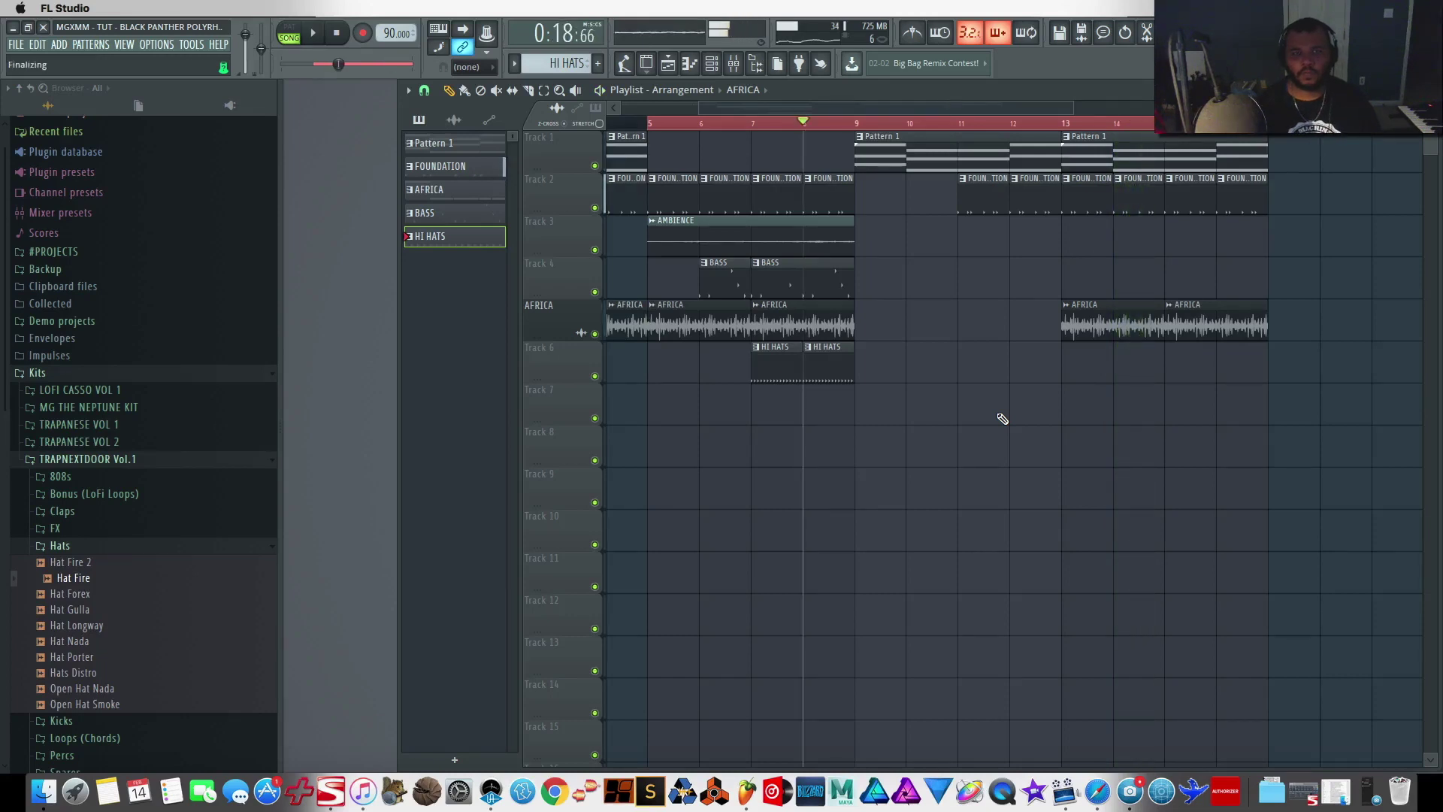